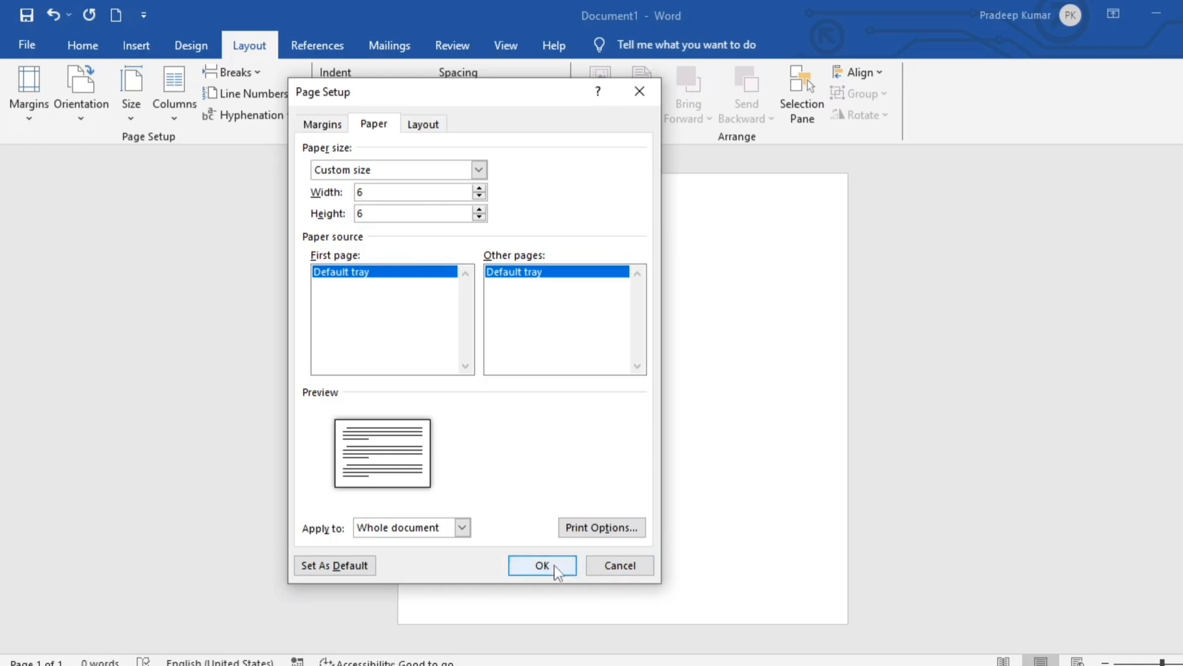
Step: Apply the custom paper size with width 6 and height 6 to the whole document
{"action": "left_click", "coordinate": [545, 564]}
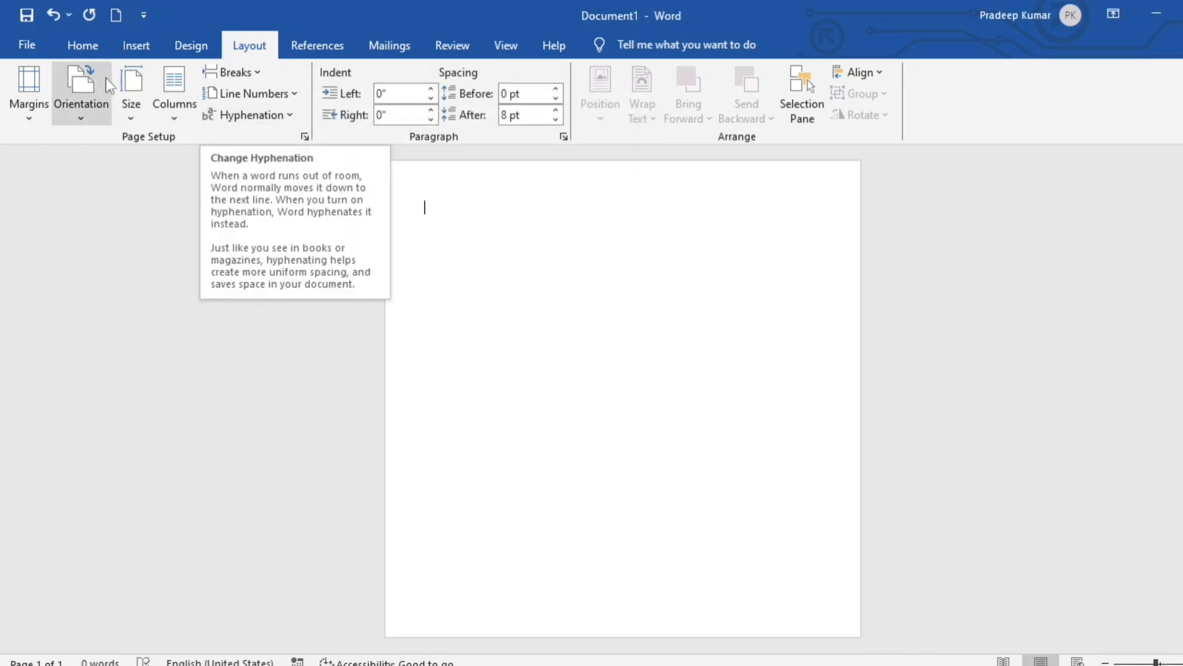
Step: Set the page background to a custom dark teal colour, hex #18484E
{"action": "left_click", "coordinate": [190, 47]}
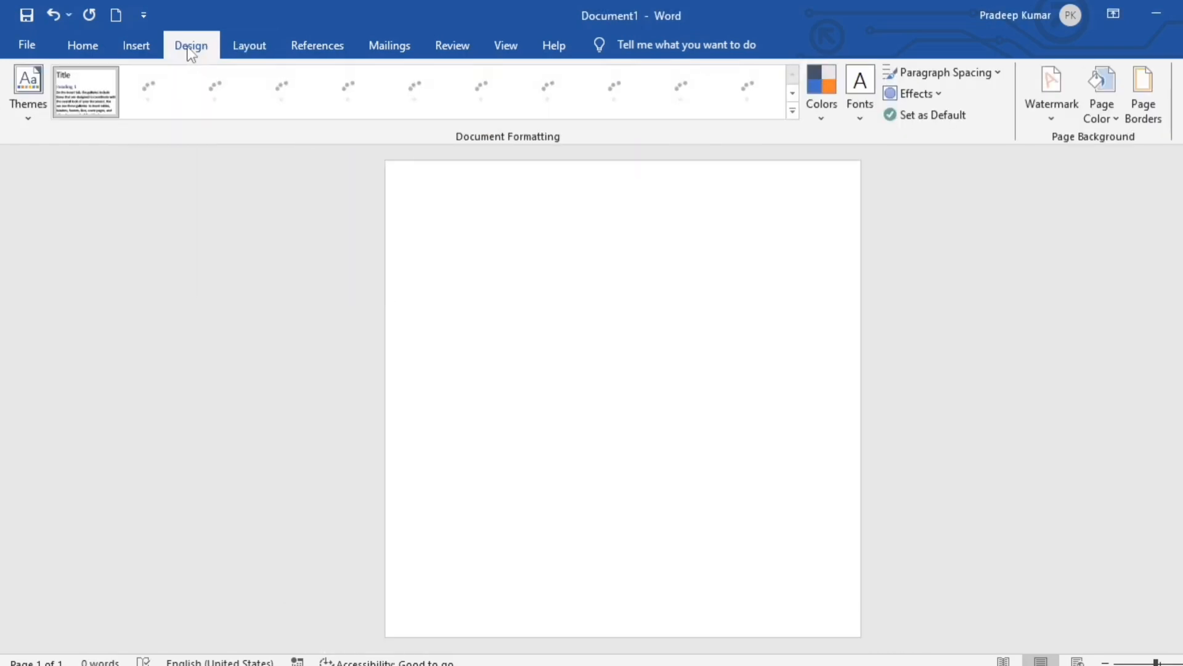
{"action": "left_click", "coordinate": [1113, 122]}
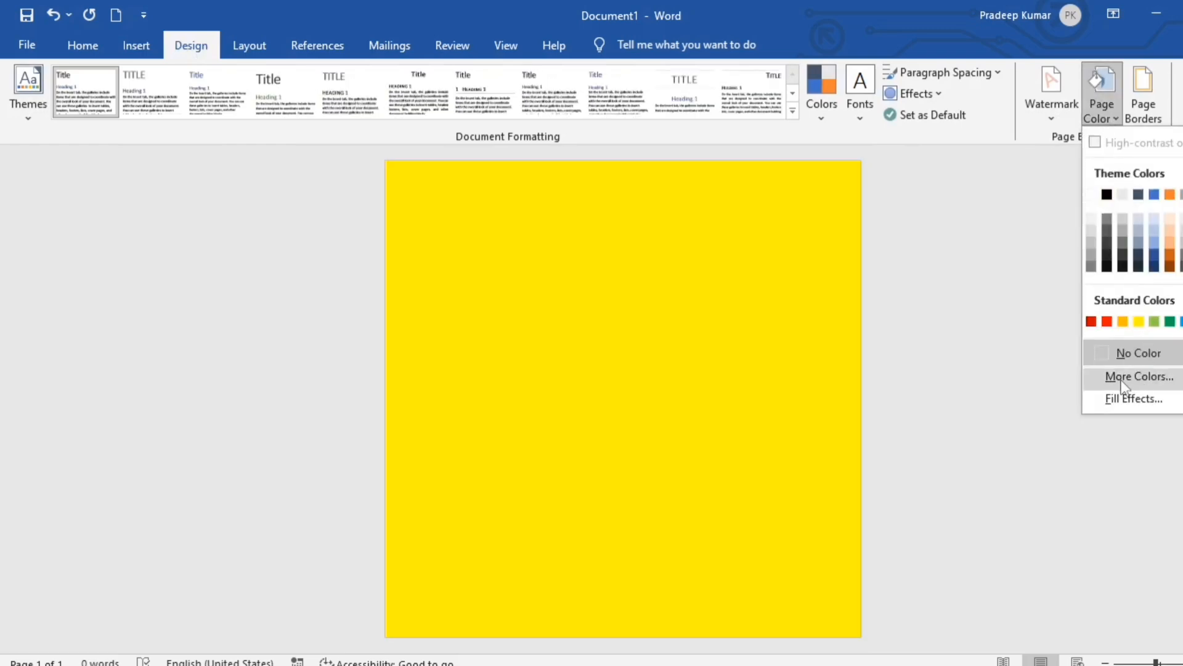
{"action": "left_click", "coordinate": [1121, 376]}
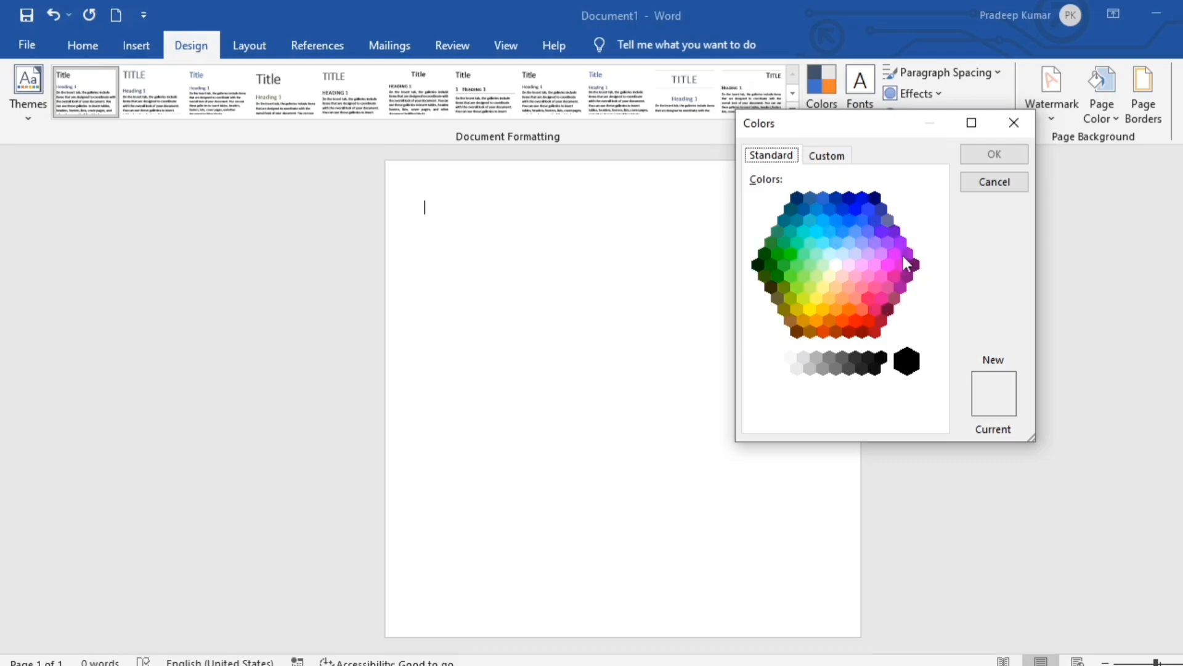
{"action": "left_click", "coordinate": [846, 197]}
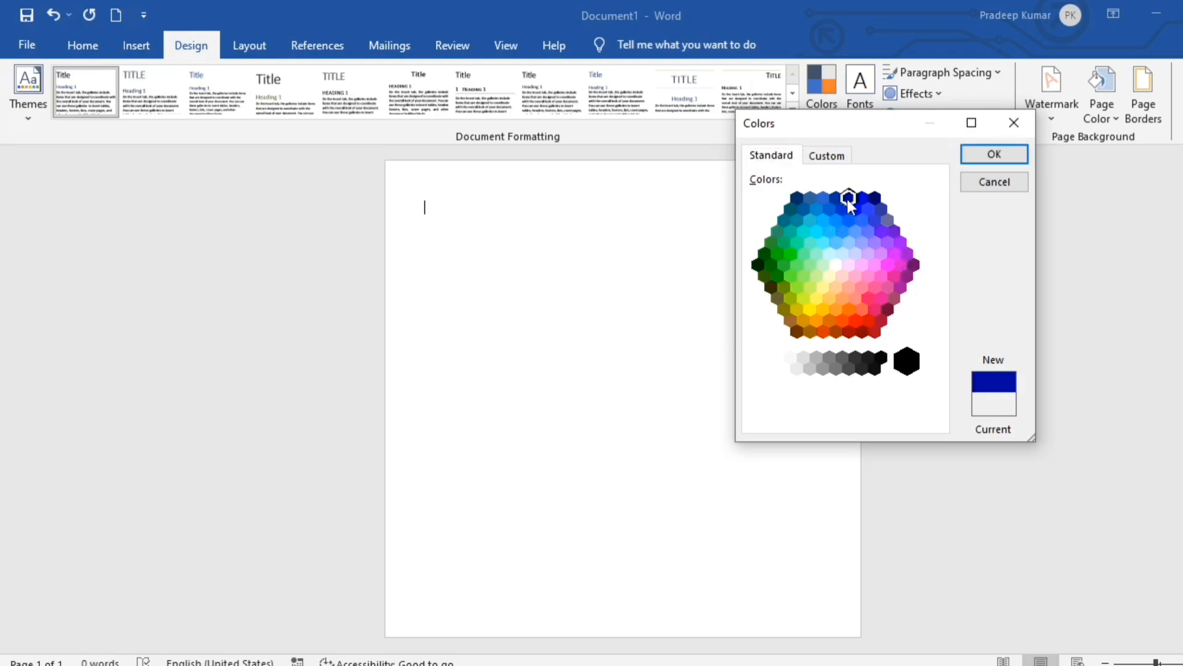
{"action": "left_click", "coordinate": [796, 198]}
{"action": "left_click", "coordinate": [827, 156]}
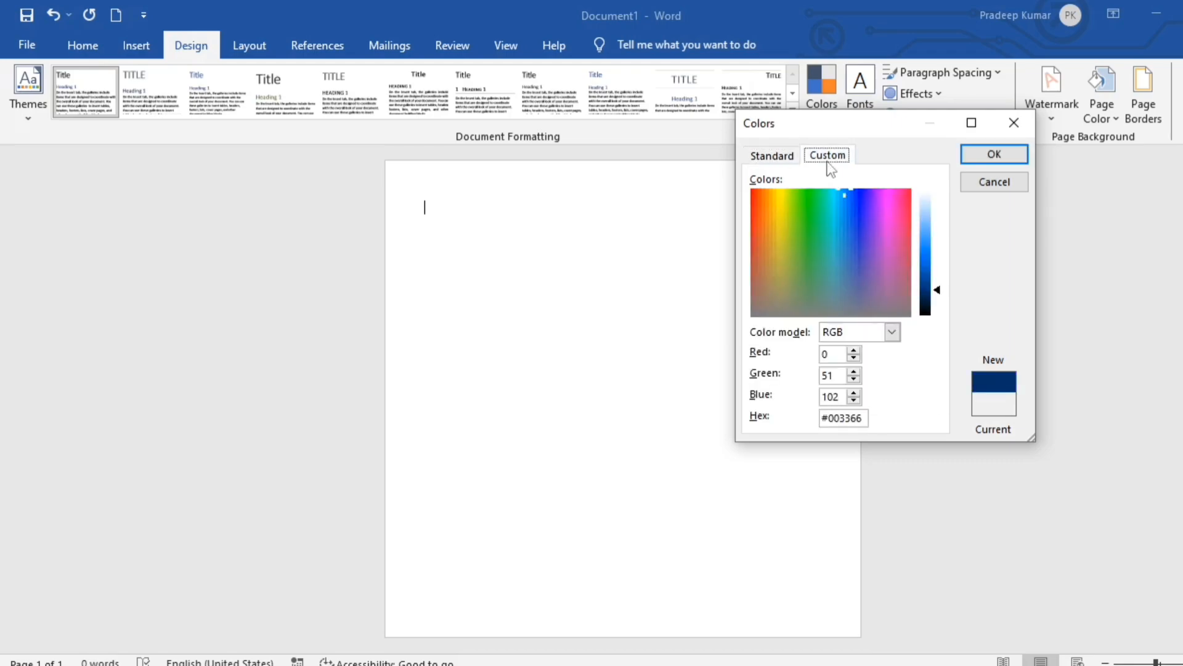
{"action": "left_click_drag", "start_coordinate": [844, 195], "coordinate": [833, 249]}
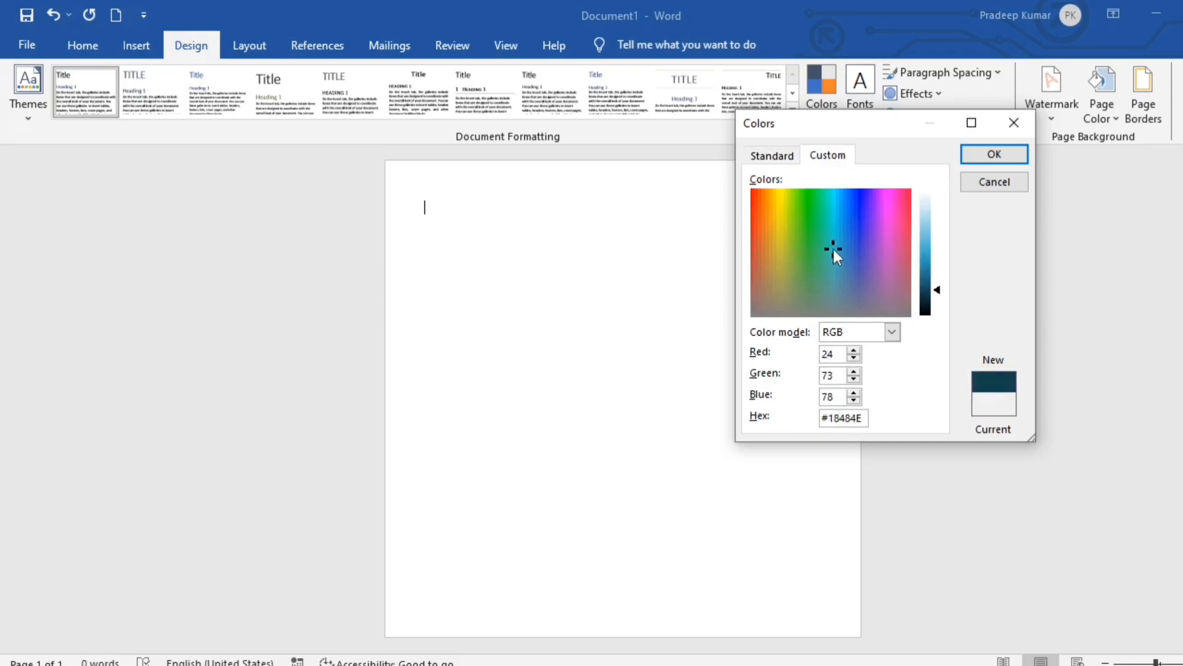
{"action": "left_click", "coordinate": [985, 155]}
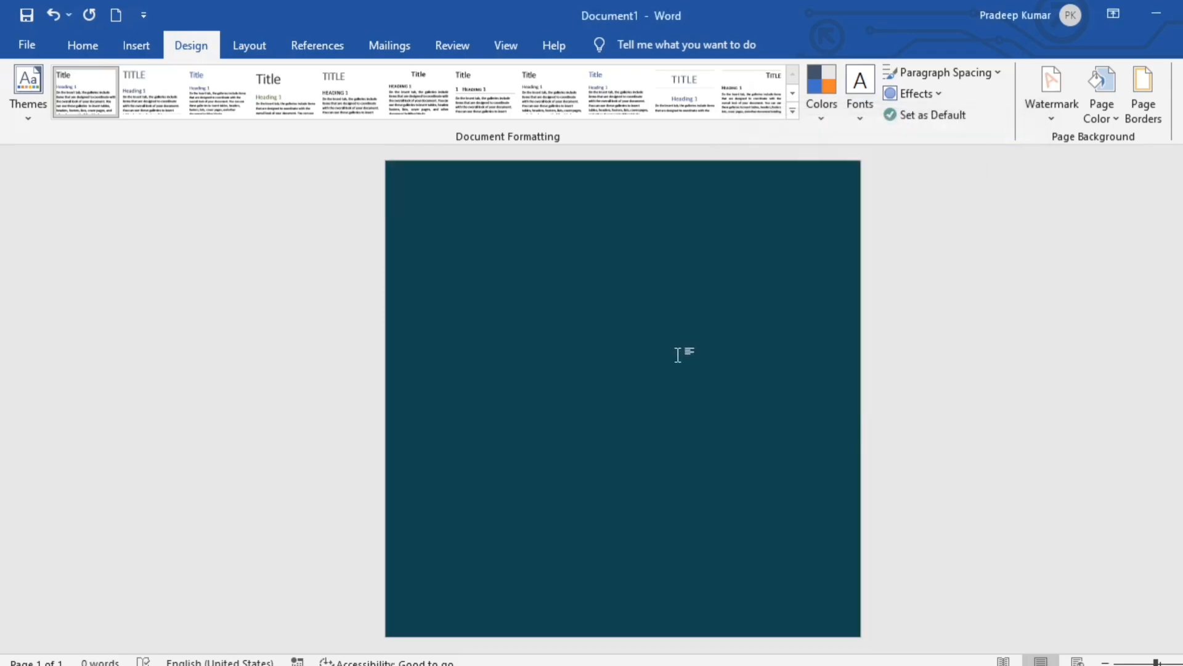
Step: Lighten the custom page background colour to teal #206366 by raising its luminosity
{"action": "left_click", "coordinate": [1103, 114]}
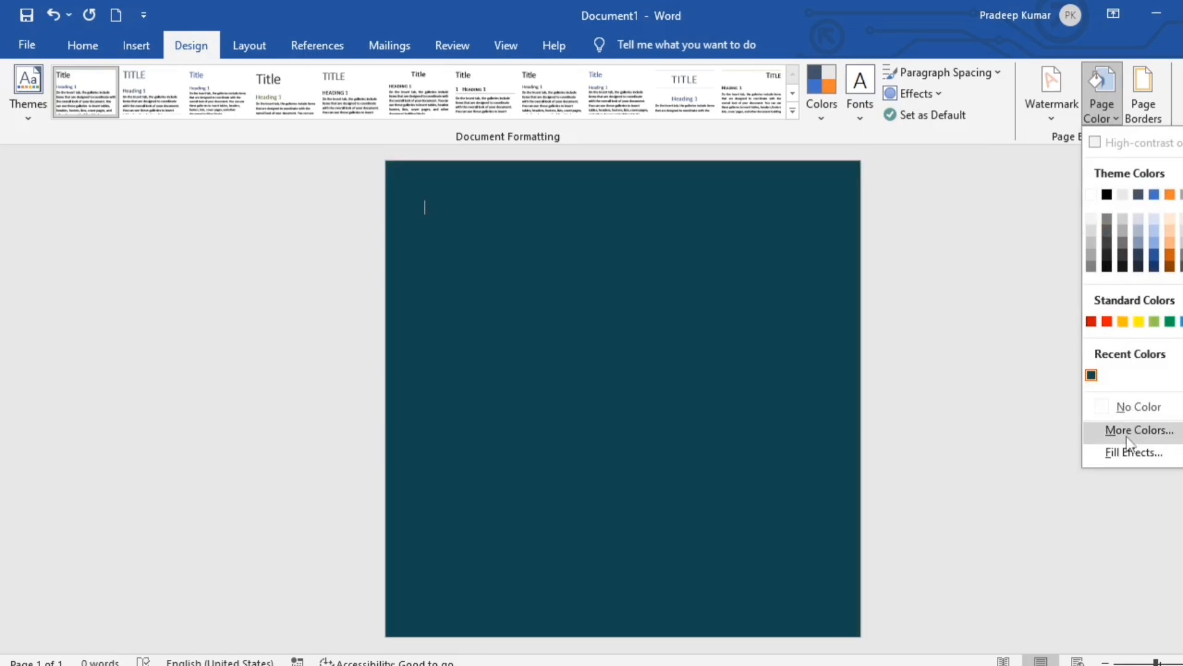
{"action": "left_click", "coordinate": [1125, 432]}
{"action": "left_click_drag", "start_coordinate": [942, 297], "coordinate": [939, 289]}
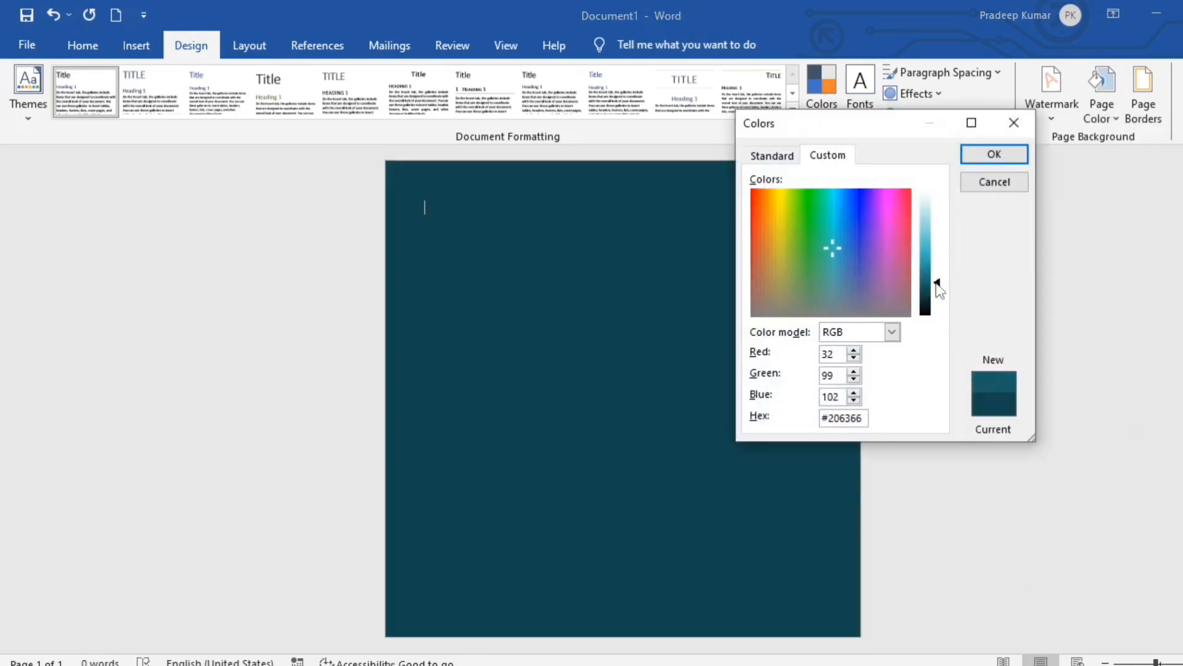
{"action": "left_click", "coordinate": [977, 157]}
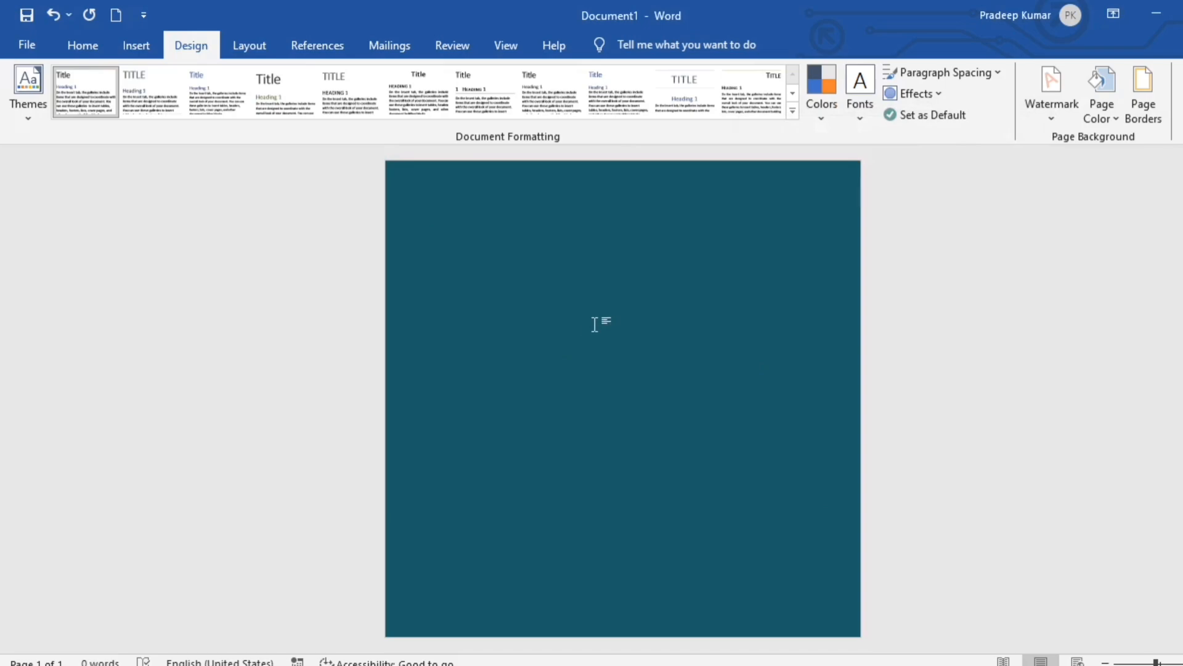
Step: Draw a circle about 1.97" in diameter and place it near the middle of the page
{"action": "left_click", "coordinate": [136, 46]}
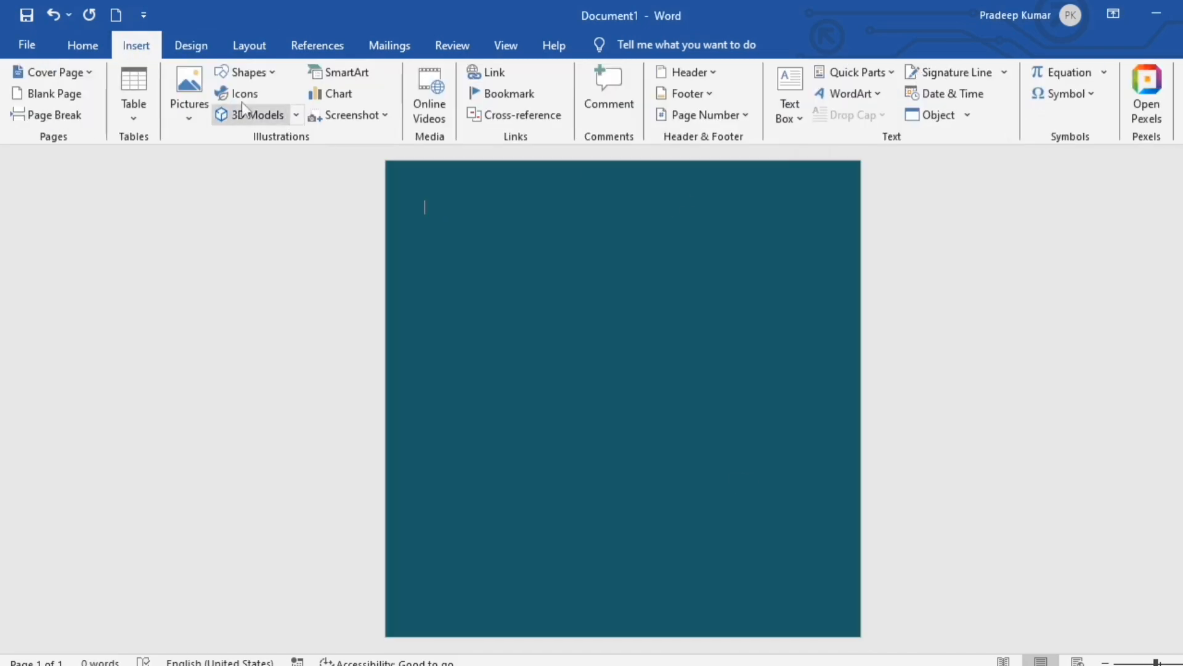
{"action": "left_click", "coordinate": [269, 71]}
{"action": "left_click", "coordinate": [298, 117]}
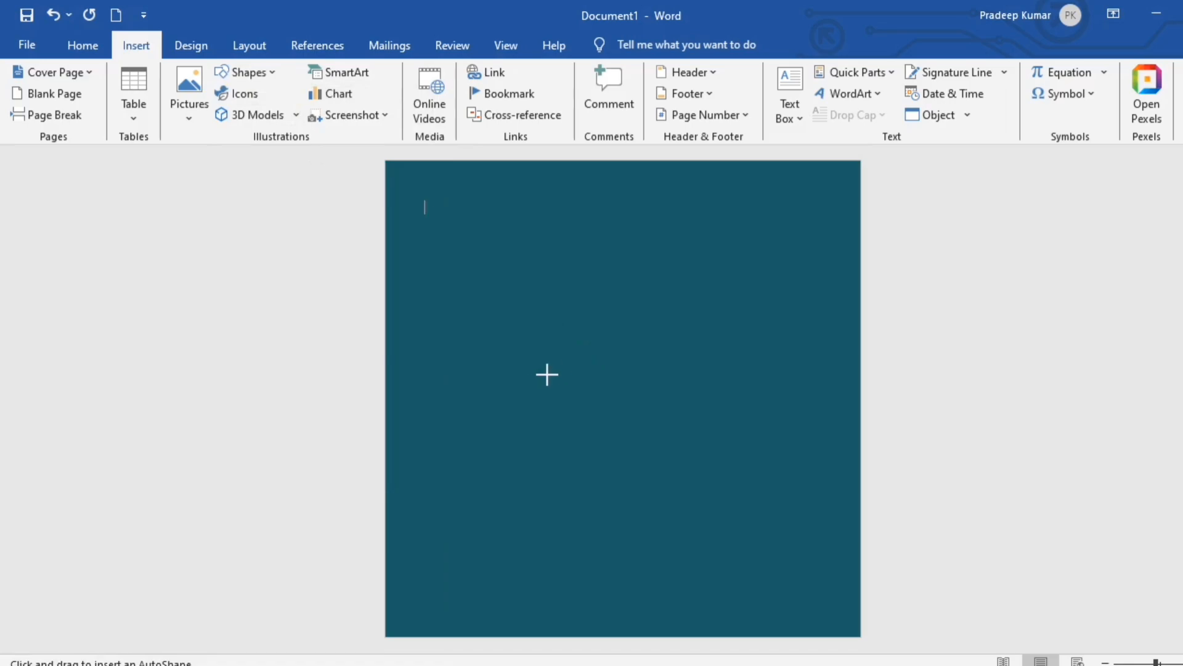
{"action": "mouse_move", "coordinate": [540, 378]}
{"action": "left_mouse_down"}
{"action": "mouse_move", "coordinate": [668, 460]}
{"action": "mouse_move", "coordinate": [697, 460]}
{"action": "left_mouse_up"}
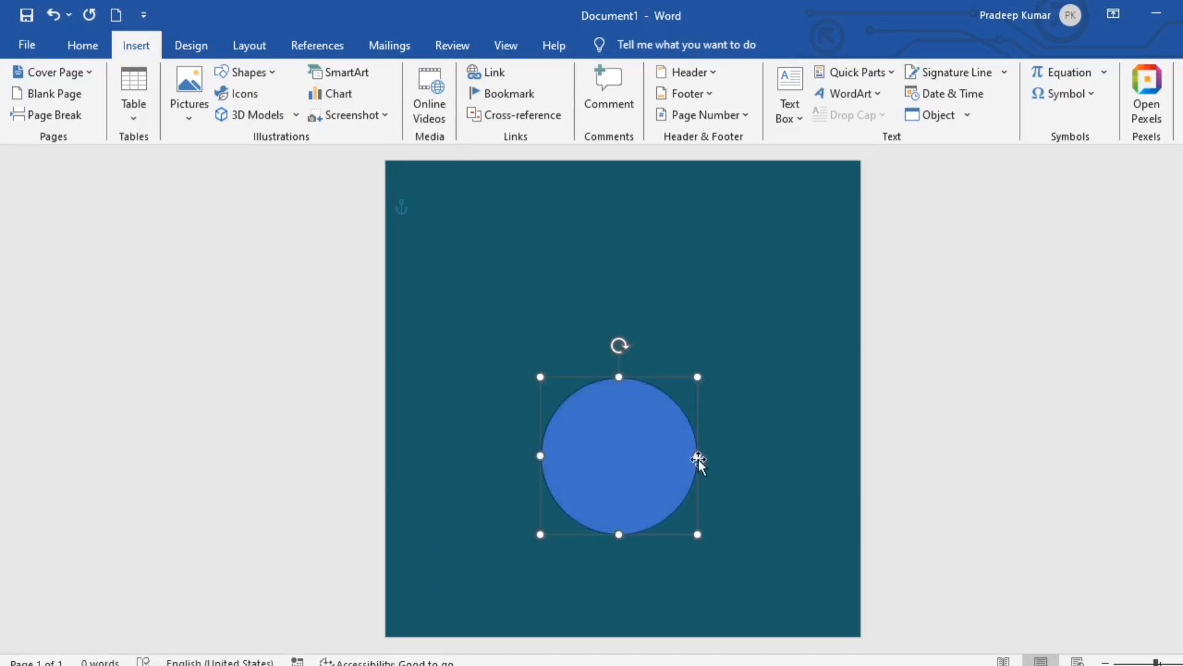
{"action": "left_click_drag", "start_coordinate": [617, 447], "coordinate": [621, 405]}
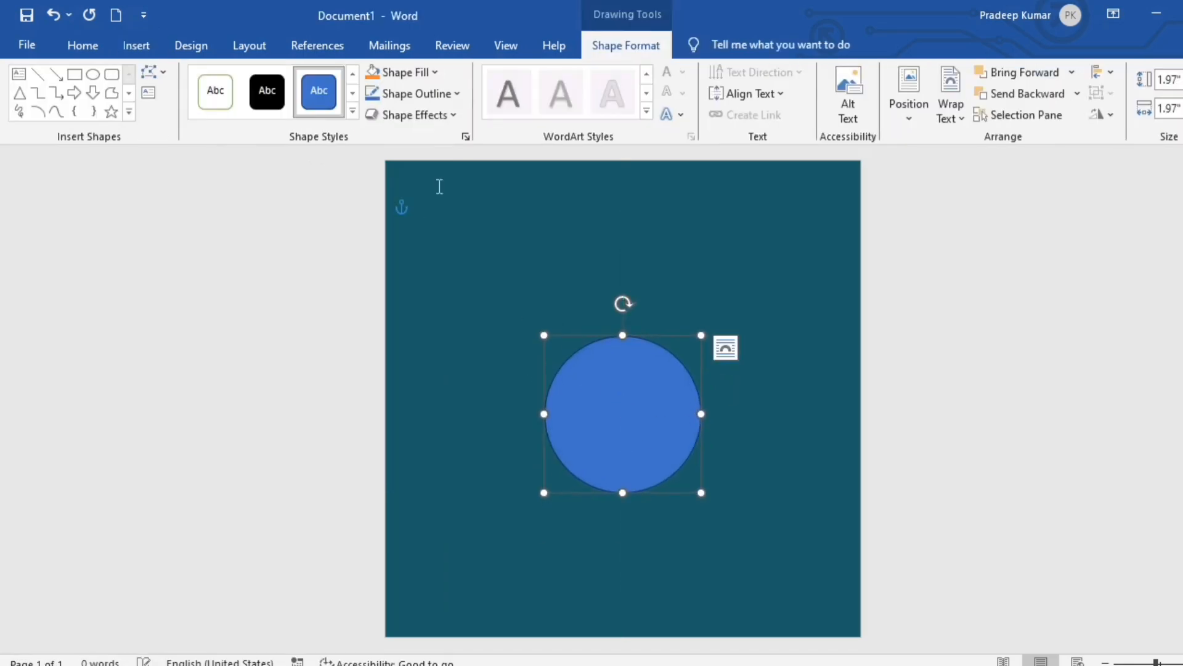
Step: Remove the circle's outline and fill it with white
{"action": "left_click", "coordinate": [454, 91]}
{"action": "left_click", "coordinate": [388, 382]}
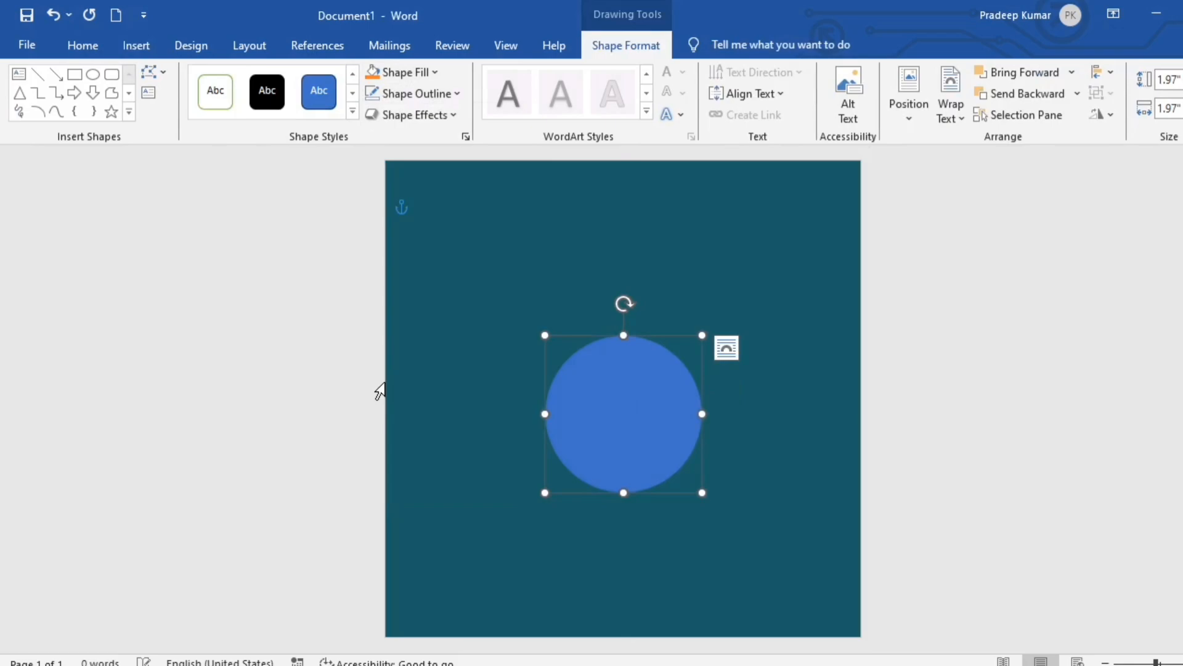
{"action": "left_click", "coordinate": [435, 72]}
{"action": "left_click", "coordinate": [372, 151]}
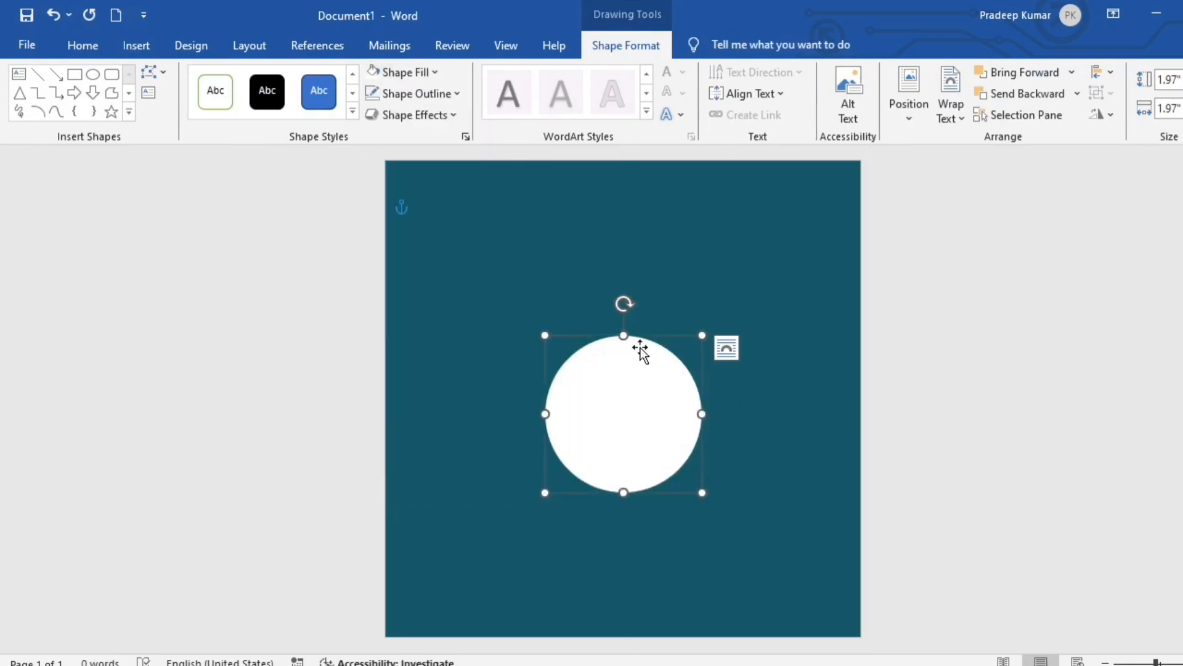
Step: Apply the 50 pt soft edges preset to the white circle
{"action": "right_click", "coordinate": [645, 391]}
{"action": "key", "text": "Escape"}
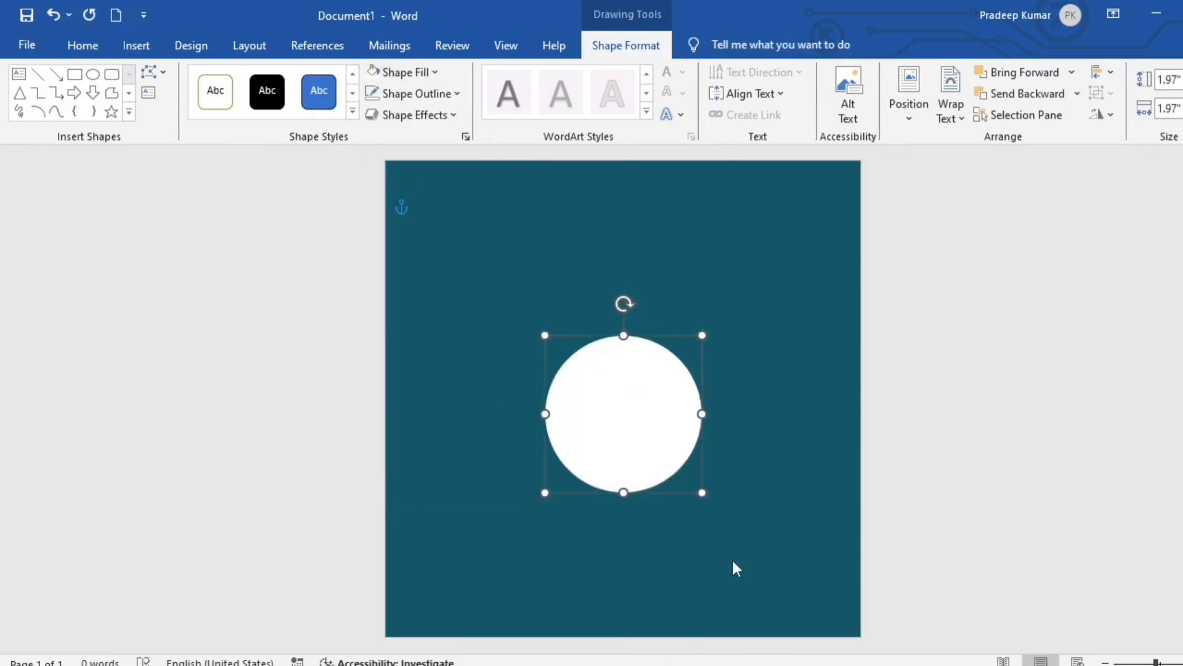
{"action": "left_click", "coordinate": [1068, 204]}
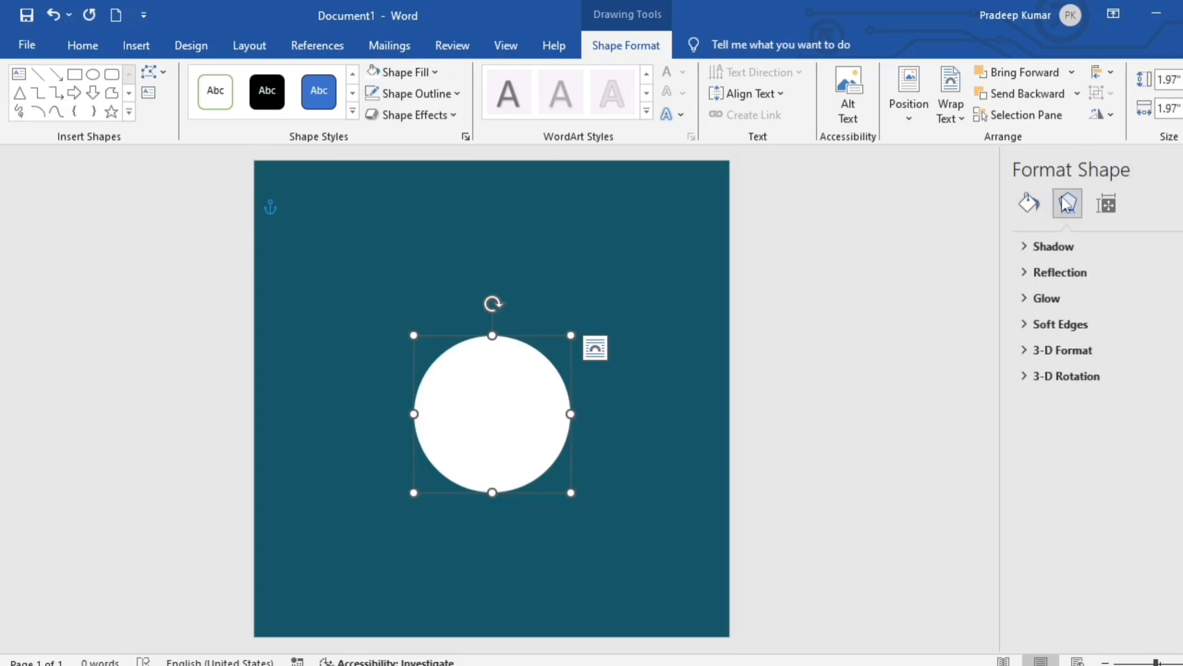
{"action": "left_click", "coordinate": [1060, 324]}
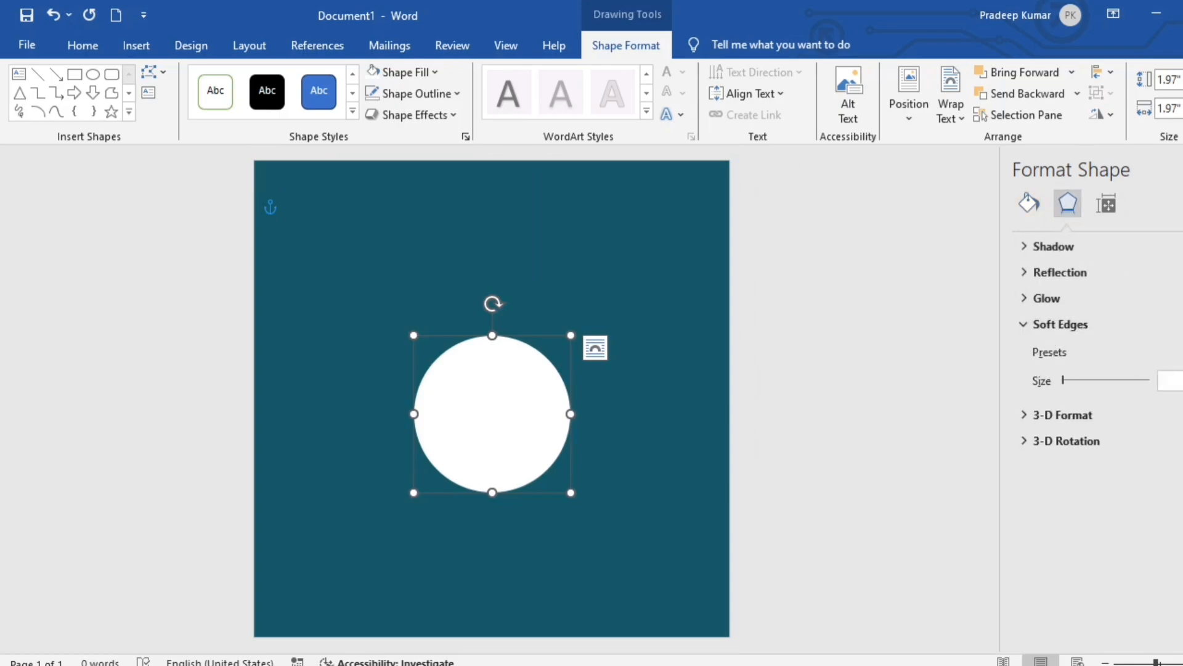
{"action": "left_click", "coordinate": [1182, 353]}
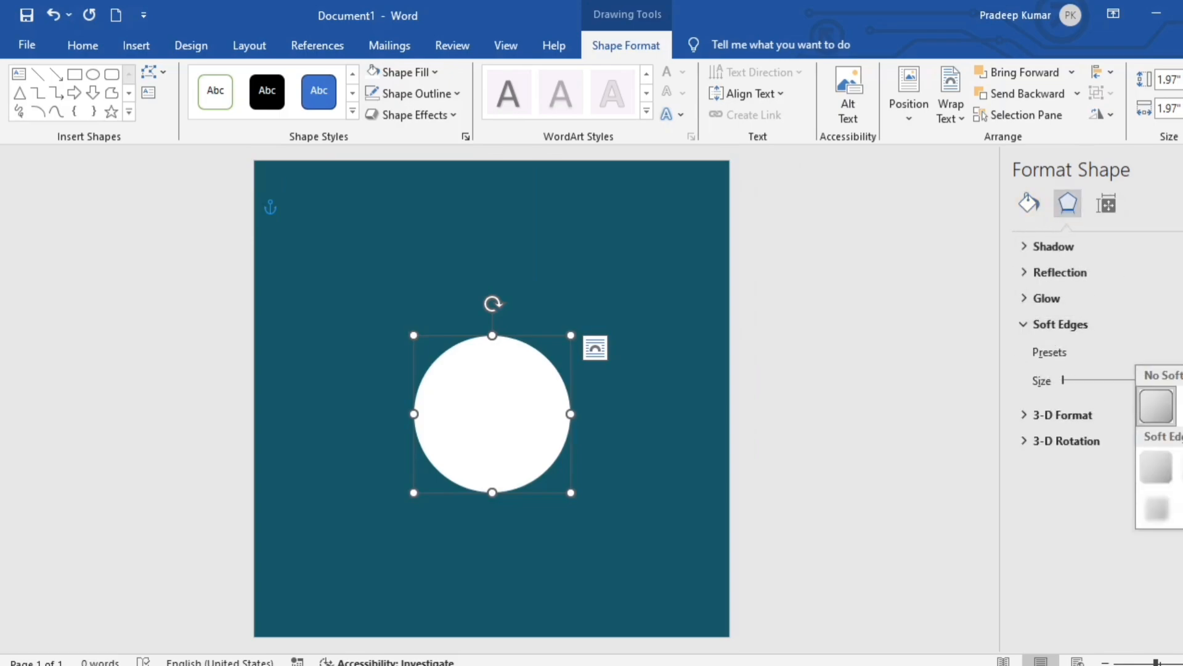
{"action": "left_click", "coordinate": [1182, 509]}
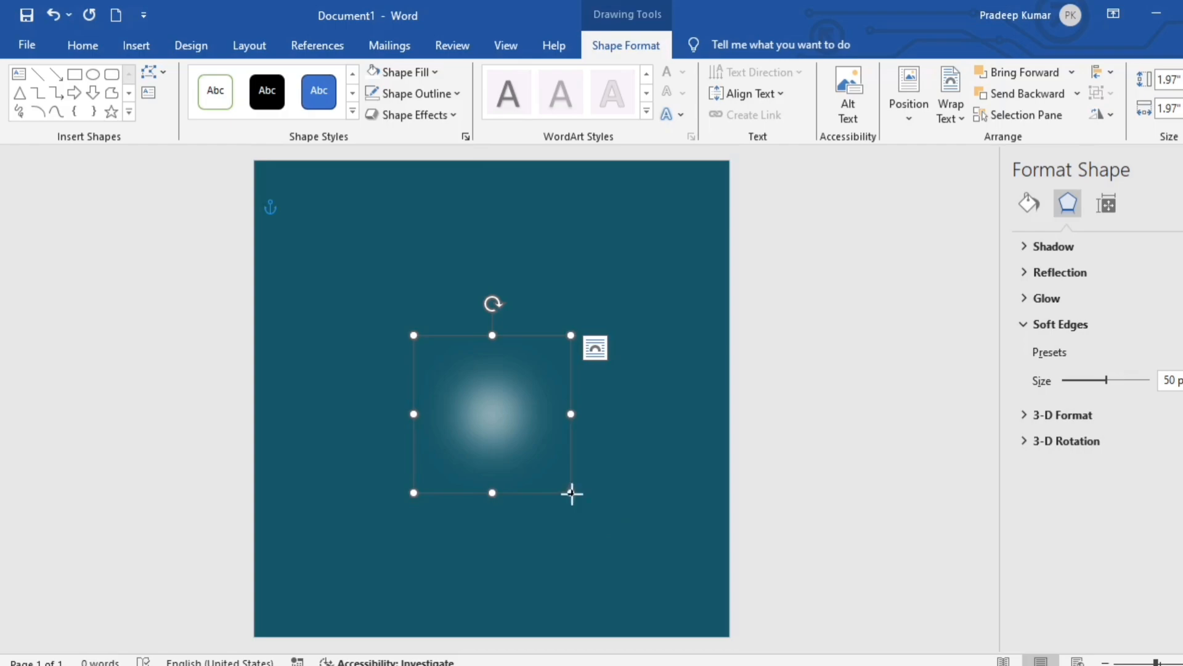
Step: Enlarge the blurred white circle to about 2.67" and centre it on the page
{"action": "left_click_drag", "start_coordinate": [572, 493], "coordinate": [626, 542]}
{"action": "left_click_drag", "start_coordinate": [526, 449], "coordinate": [497, 413]}
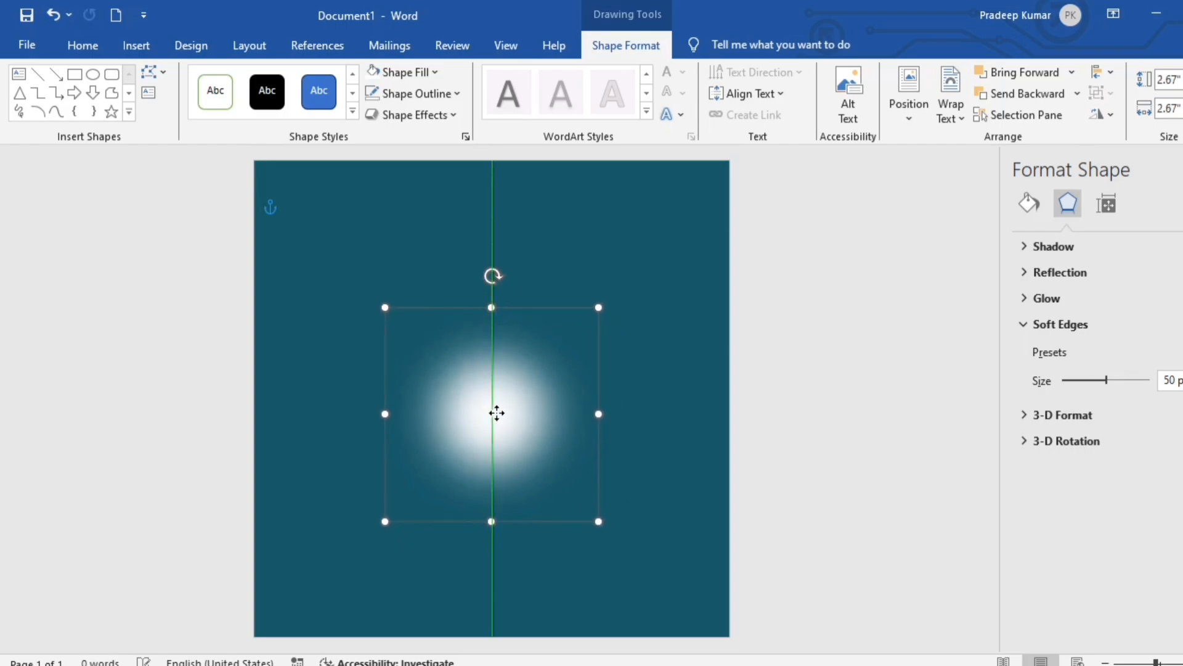
{"action": "key", "text": "Escape"}
{"action": "left_click", "coordinate": [151, 42]}
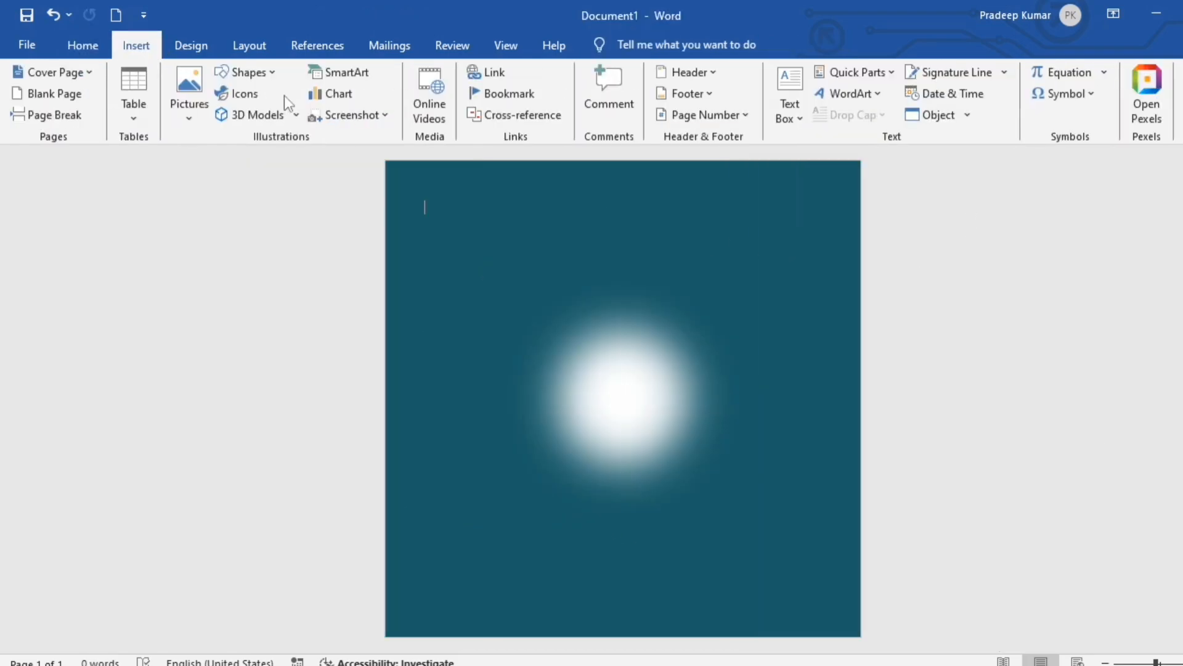
{"action": "left_click", "coordinate": [187, 114]}
{"action": "left_click", "coordinate": [213, 162]}
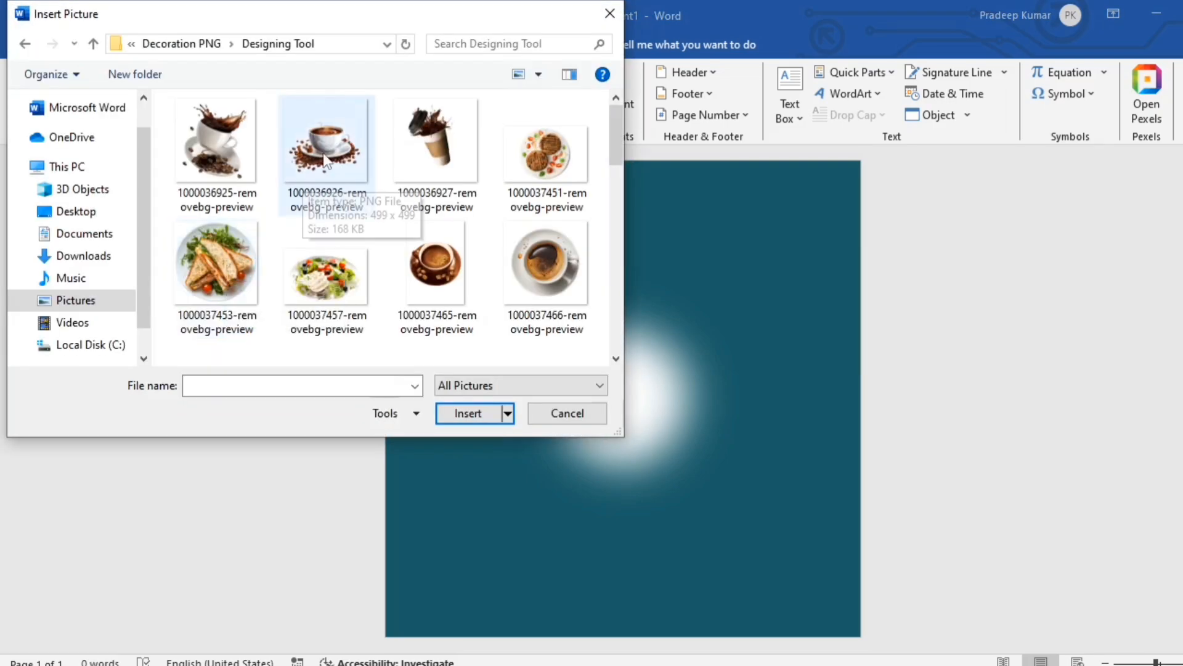
{"action": "left_click", "coordinate": [325, 161]}
{"action": "left_click", "coordinate": [464, 413]}
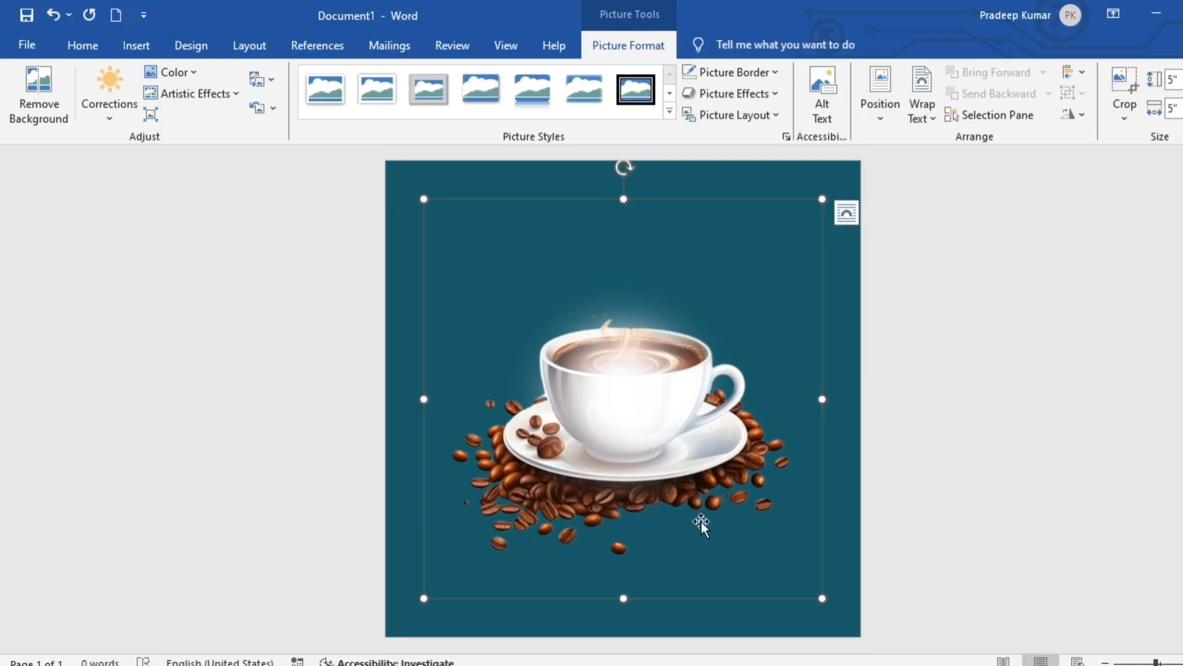
Step: Set the coffee cup picture's text wrapping to In Front of Text and scale it down over the white glow
{"action": "left_click", "coordinate": [922, 92]}
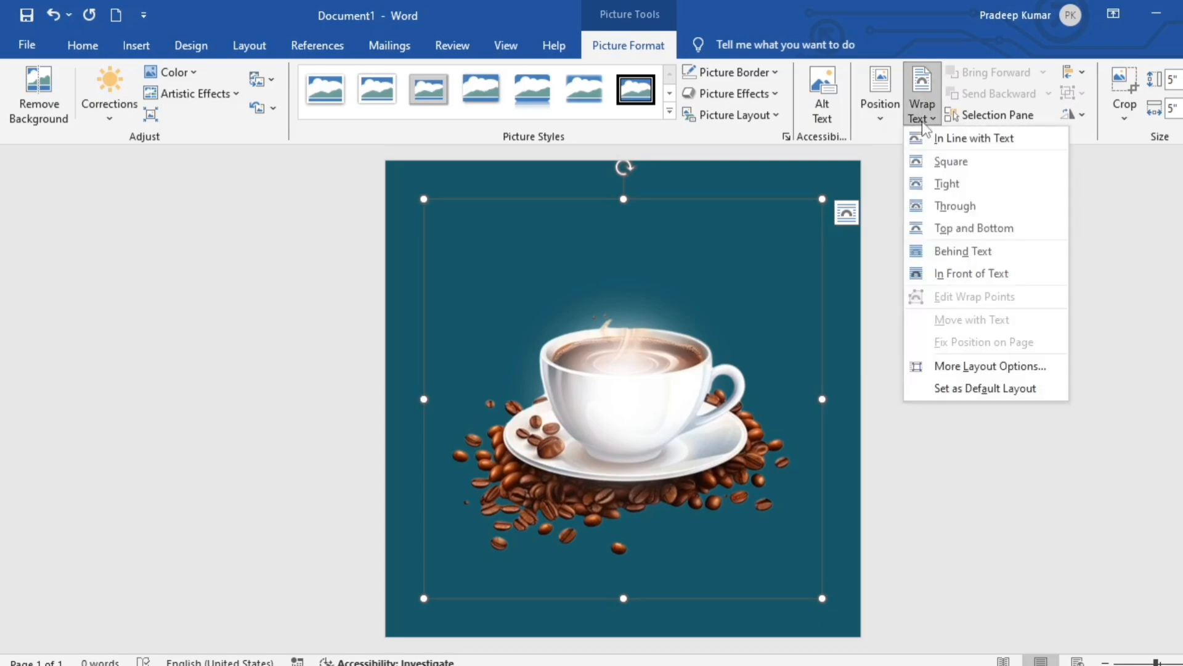
{"action": "left_click", "coordinate": [943, 276]}
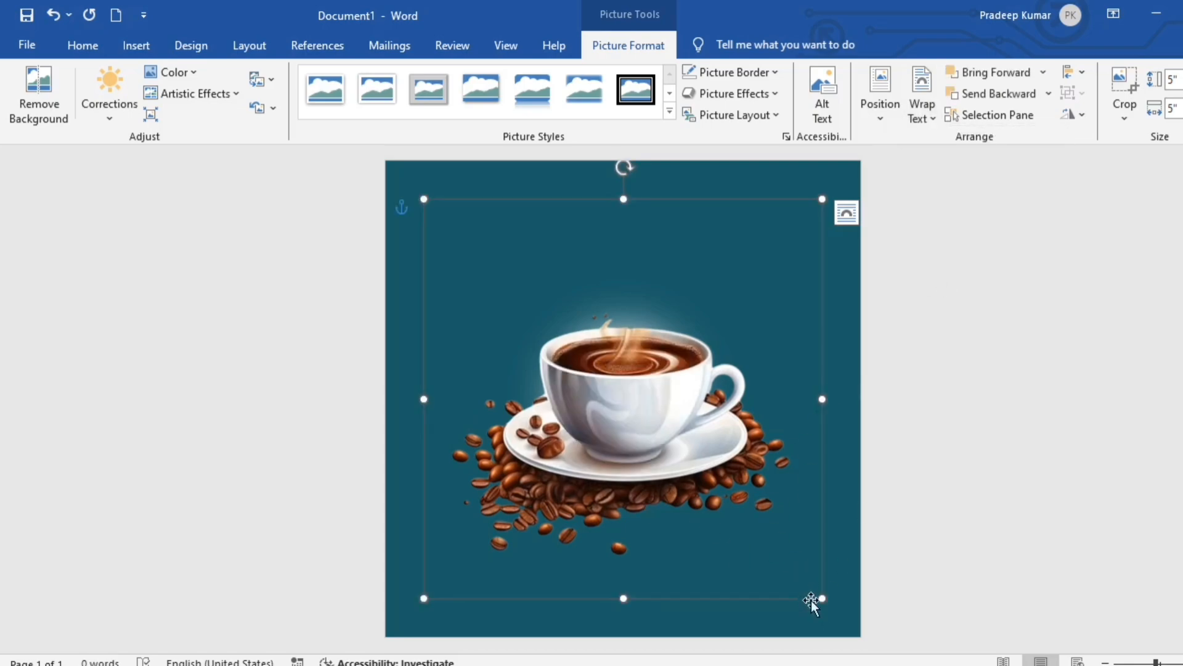
{"action": "left_click_drag", "start_coordinate": [823, 598], "coordinate": [708, 544]}
{"action": "left_click", "coordinate": [1000, 412]}
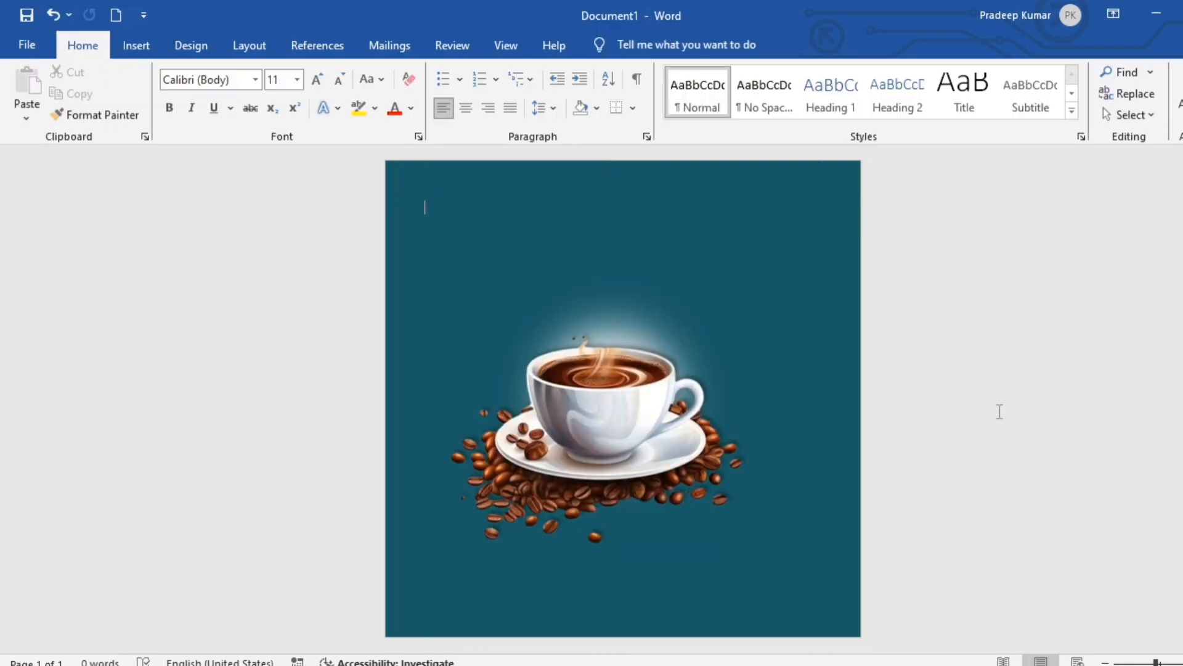
Step: Insert plain black WordArt at the top of the page and replace its placeholder text with "Coffee"
{"action": "left_click", "coordinate": [137, 46]}
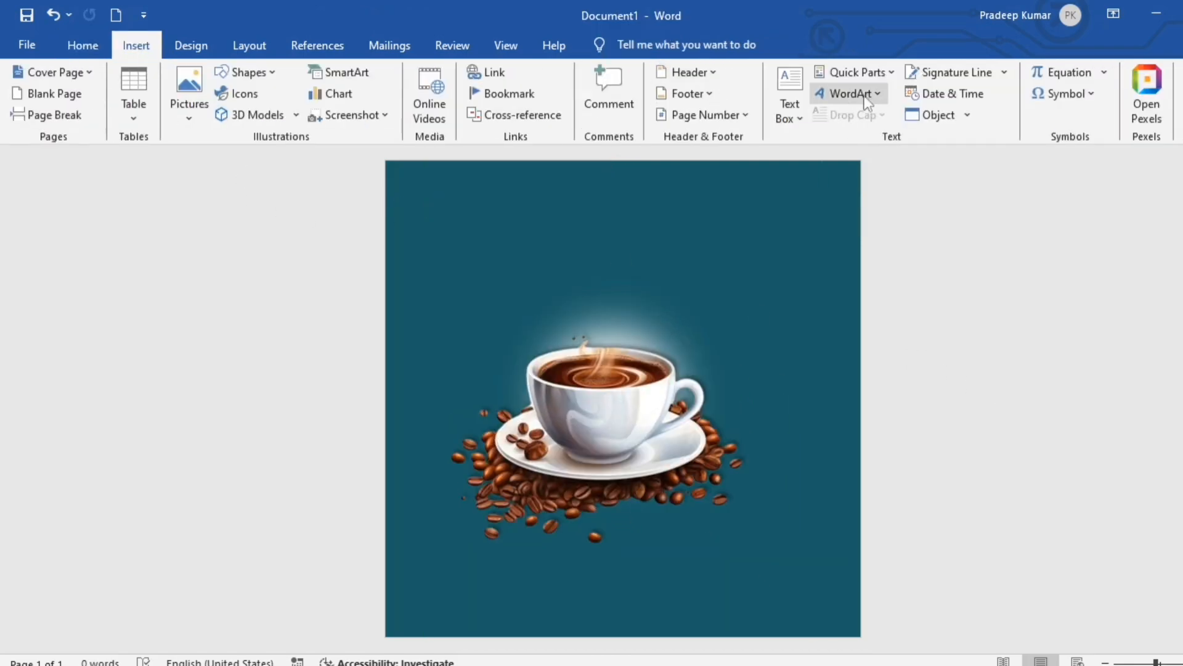
{"action": "left_click", "coordinate": [866, 92]}
{"action": "left_click", "coordinate": [843, 141]}
{"action": "left_click", "coordinate": [656, 238]}
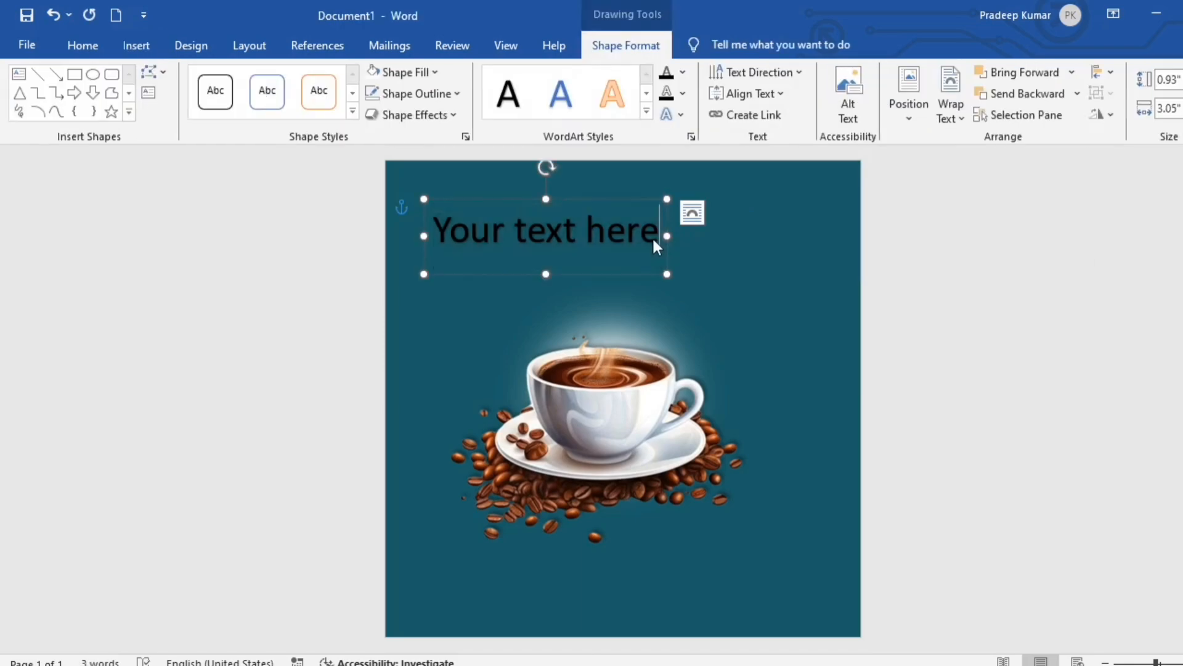
{"action": "key", "text": "BackSpace"}
{"action": "key", "text": "BackSpace"}
{"action": "key", "text": "BackSpace"}
{"action": "key", "text": "BackSpace"}
{"action": "key", "text": "BackSpace"}
{"action": "key", "text": "BackSpace"}
{"action": "key", "text": "BackSpace"}
{"action": "key", "text": "BackSpace"}
{"action": "key", "text": "BackSpace"}
{"action": "key", "text": "BackSpace"}
{"action": "key", "text": "BackSpace"}
{"action": "key", "text": "BackSpace"}
{"action": "key", "text": "BackSpace"}
{"action": "key", "text": "BackSpace"}
{"action": "type", "text": "Coffee"}
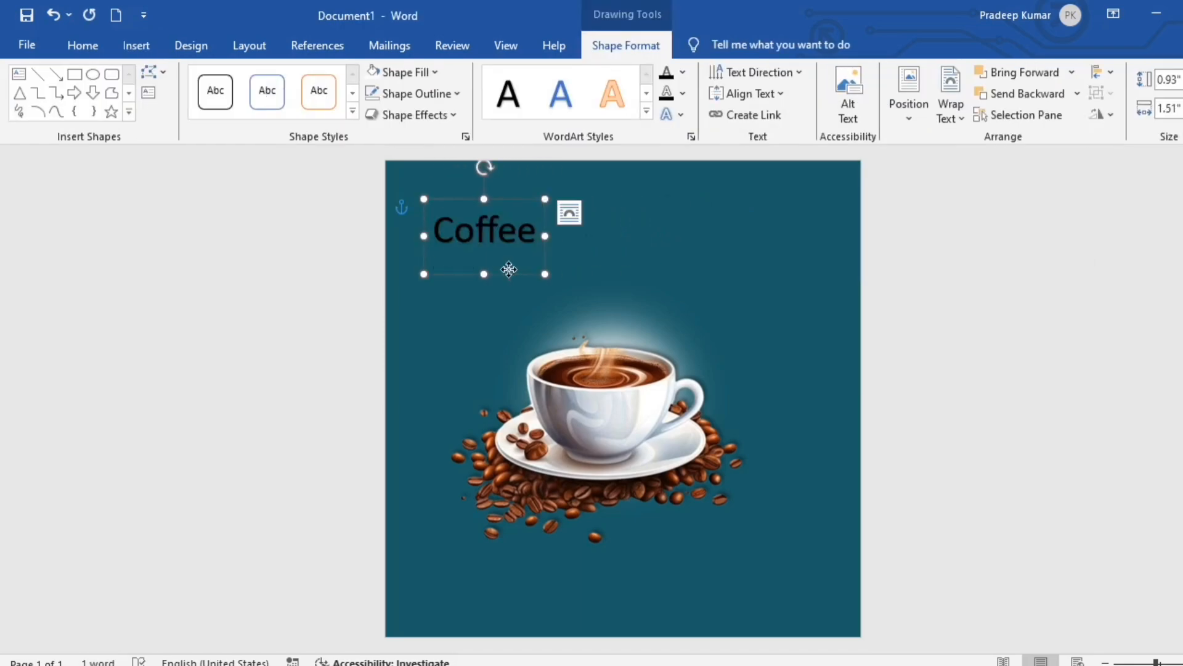
Step: Format the "Coffee" WordArt in the Birthday Night font with italic style
{"action": "left_click", "coordinate": [82, 46]}
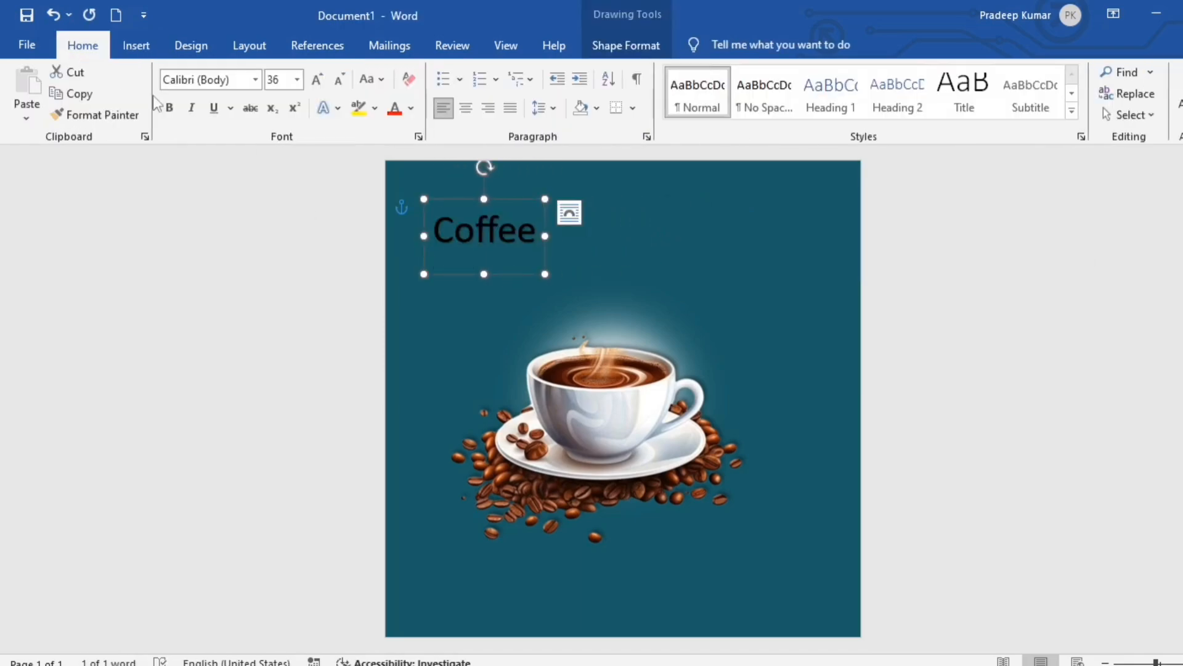
{"action": "left_click", "coordinate": [255, 79]}
{"action": "left_click", "coordinate": [201, 255]}
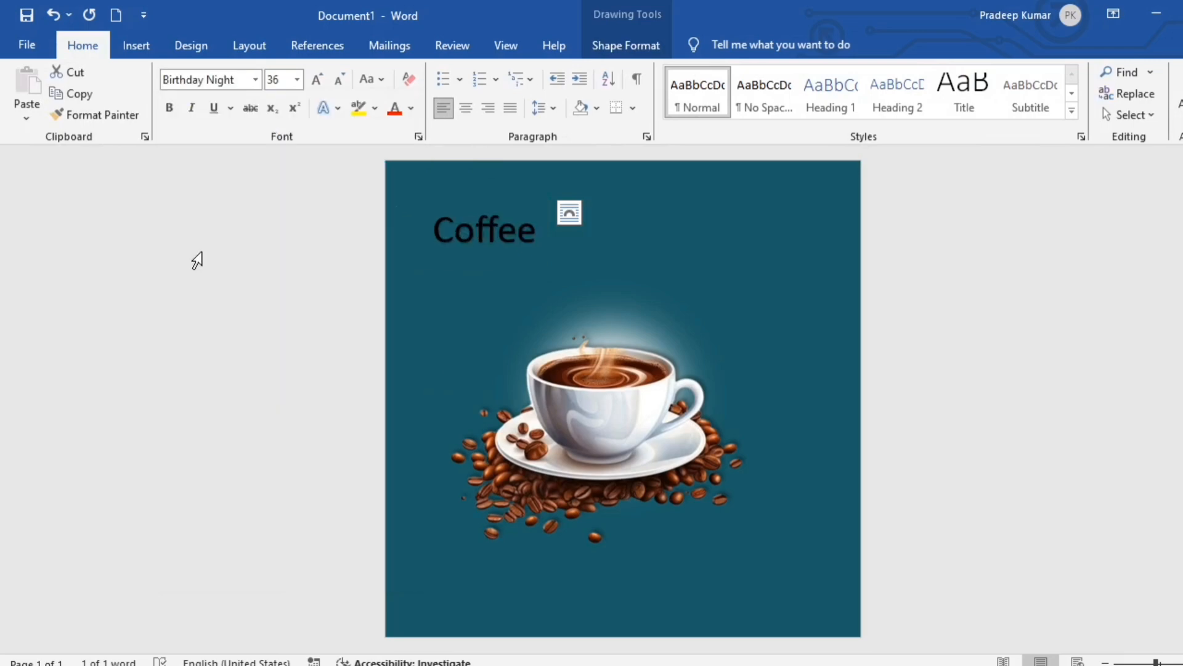
{"action": "left_click", "coordinate": [190, 109]}
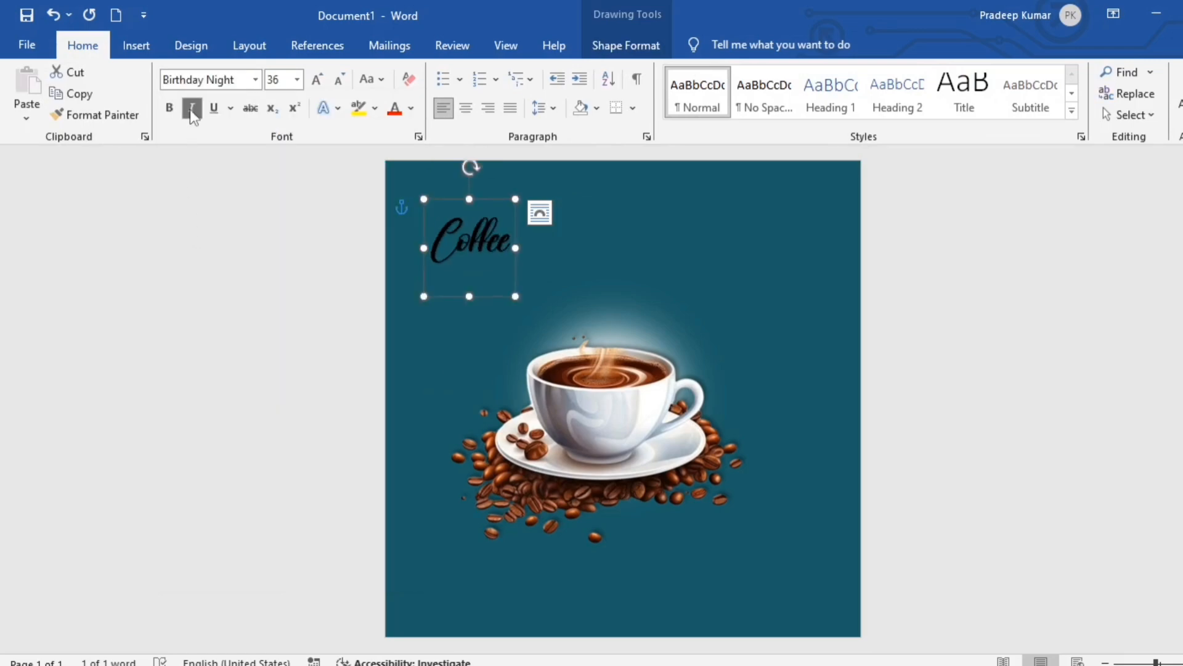
Step: Enlarge the "Coffee" WordArt to 90 pt, centre its text and position it above the coffee cup
{"action": "left_click", "coordinate": [321, 81]}
{"action": "left_click", "coordinate": [321, 80]}
{"action": "left_click", "coordinate": [321, 80]}
{"action": "left_click", "coordinate": [321, 80]}
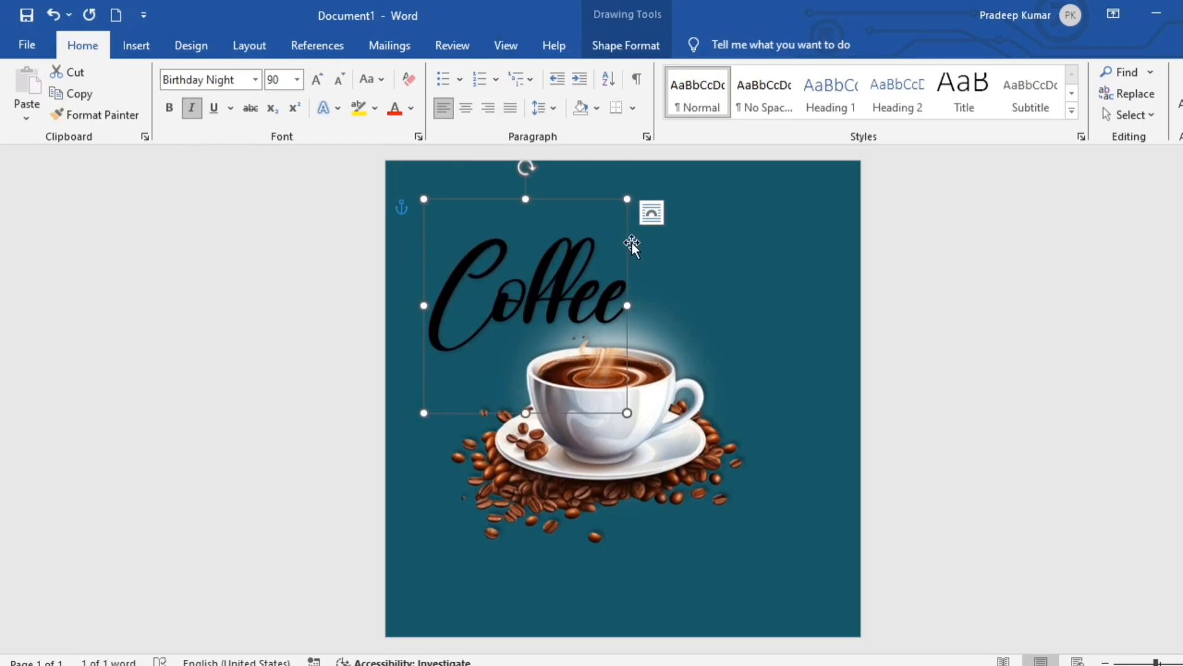
{"action": "left_click_drag", "start_coordinate": [631, 243], "coordinate": [720, 208]}
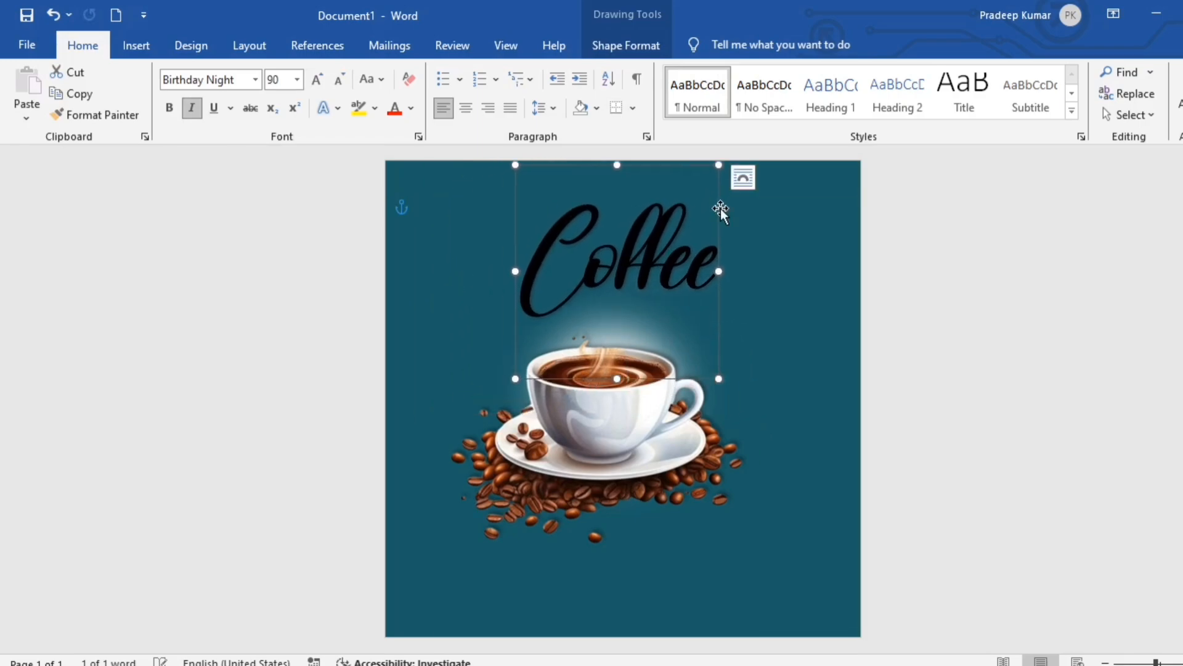
{"action": "left_click", "coordinate": [466, 108]}
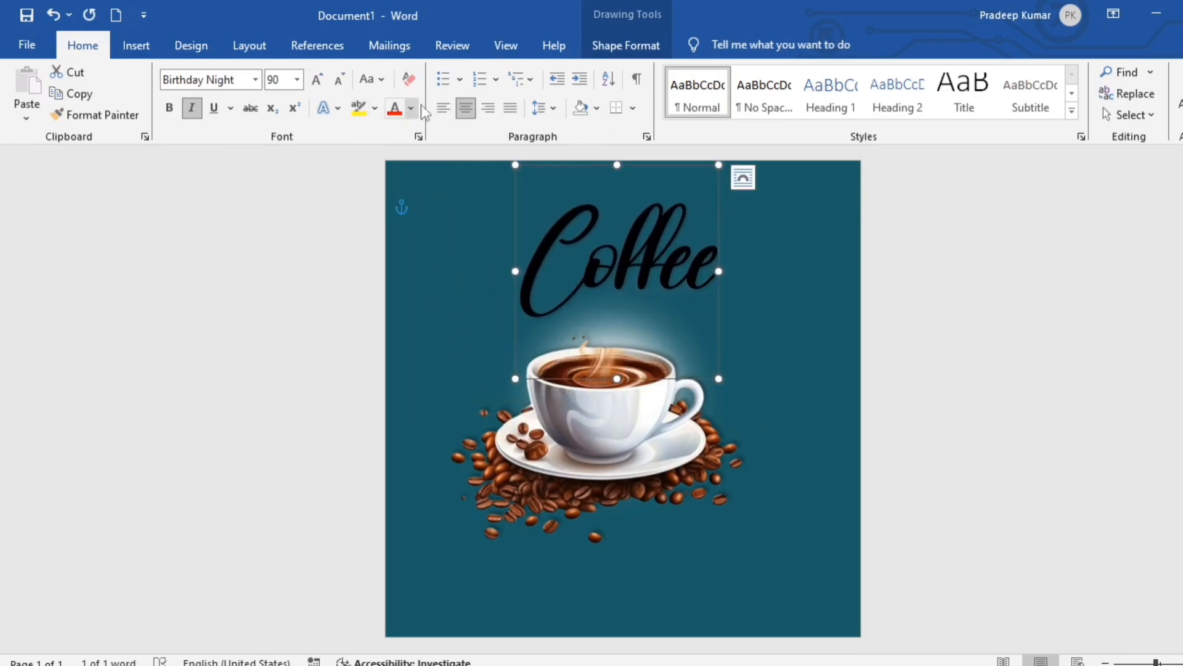
Step: Fill the "Coffee" WordArt text with the custom orange colour #FFA41D
{"action": "left_click", "coordinate": [634, 50]}
{"action": "left_click", "coordinate": [683, 74]}
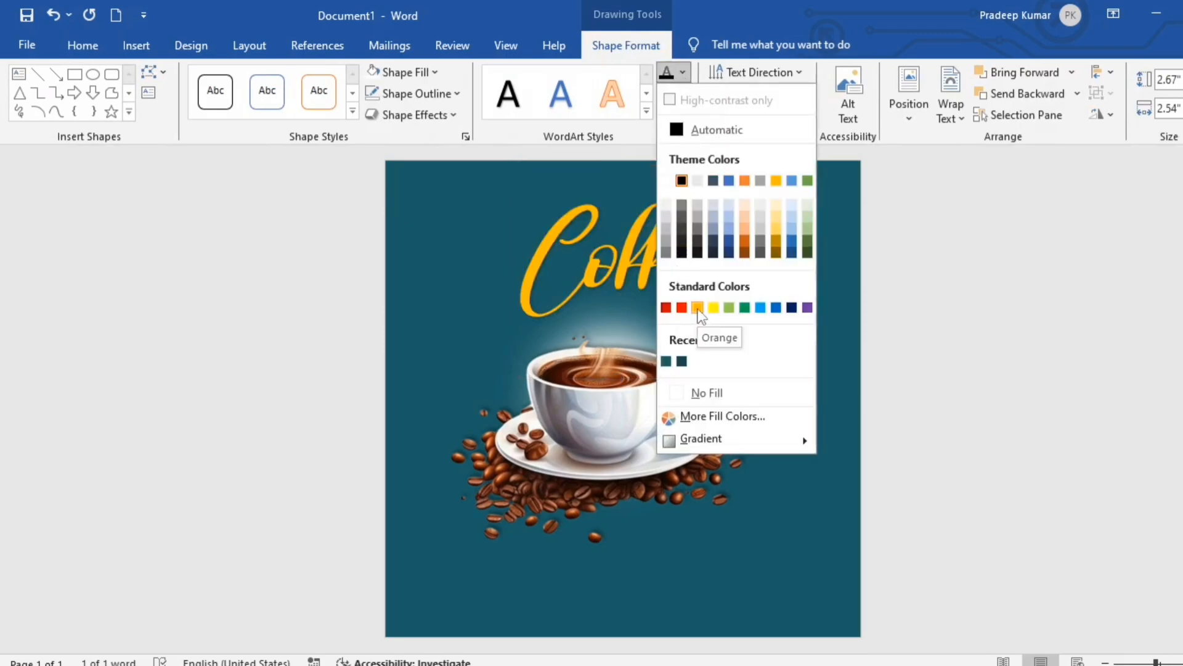
{"action": "left_click", "coordinate": [685, 412]}
{"action": "left_click", "coordinate": [816, 320]}
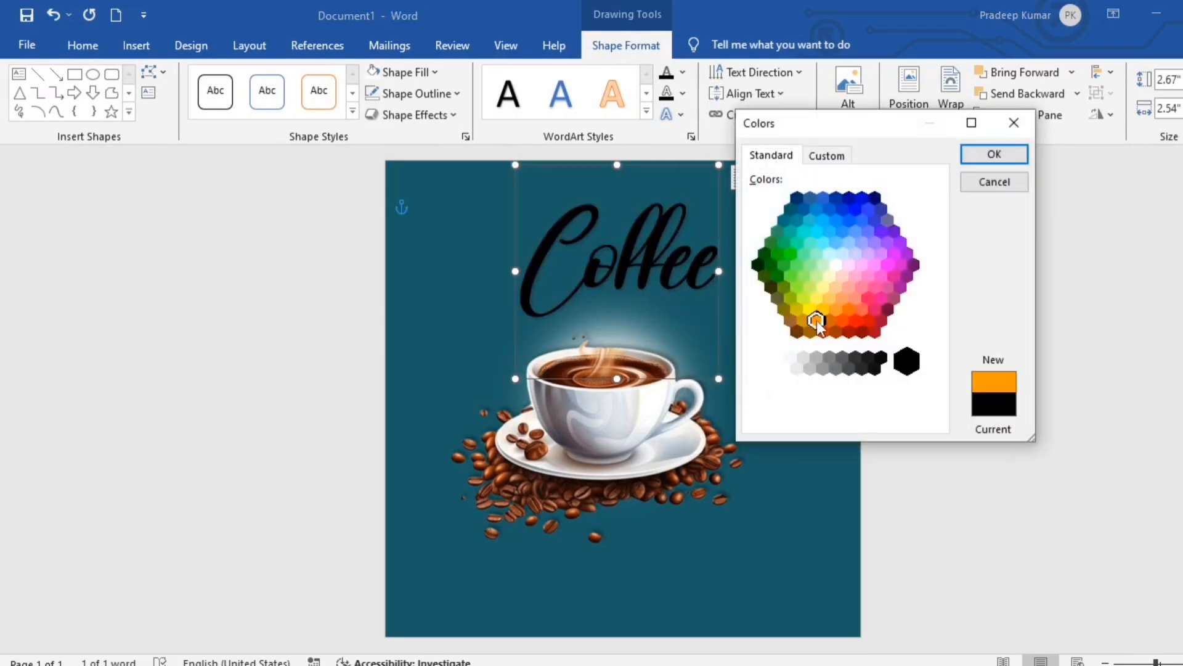
{"action": "left_click", "coordinate": [829, 155]}
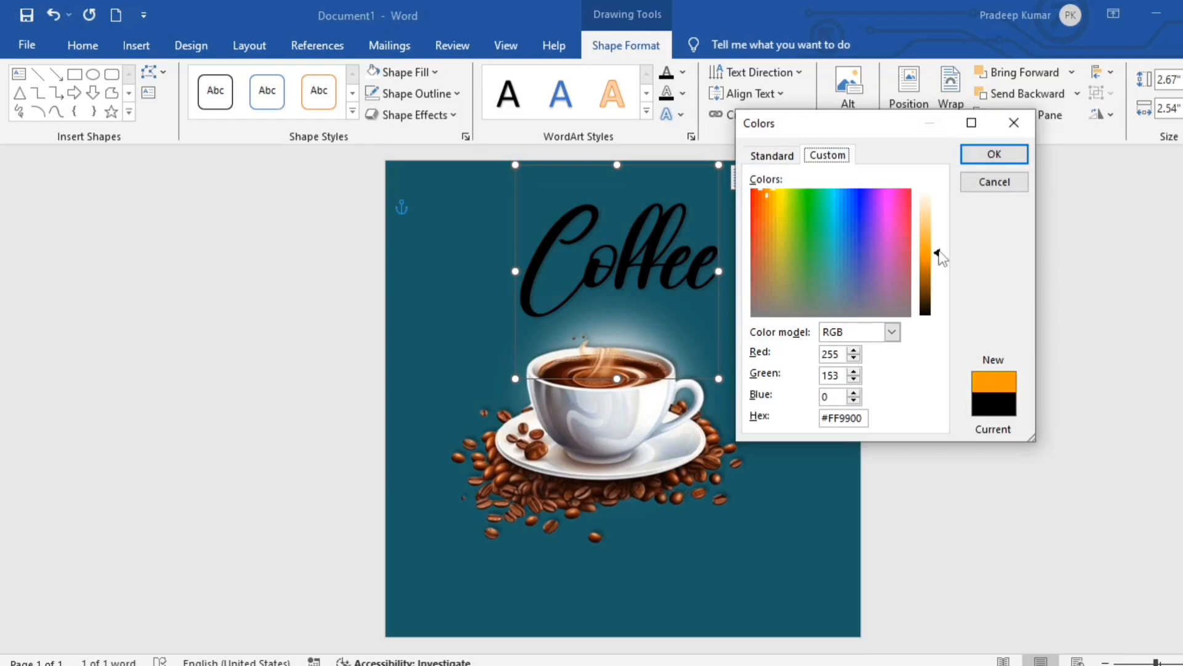
{"action": "left_click_drag", "start_coordinate": [940, 254], "coordinate": [940, 249]}
{"action": "left_click", "coordinate": [982, 156]}
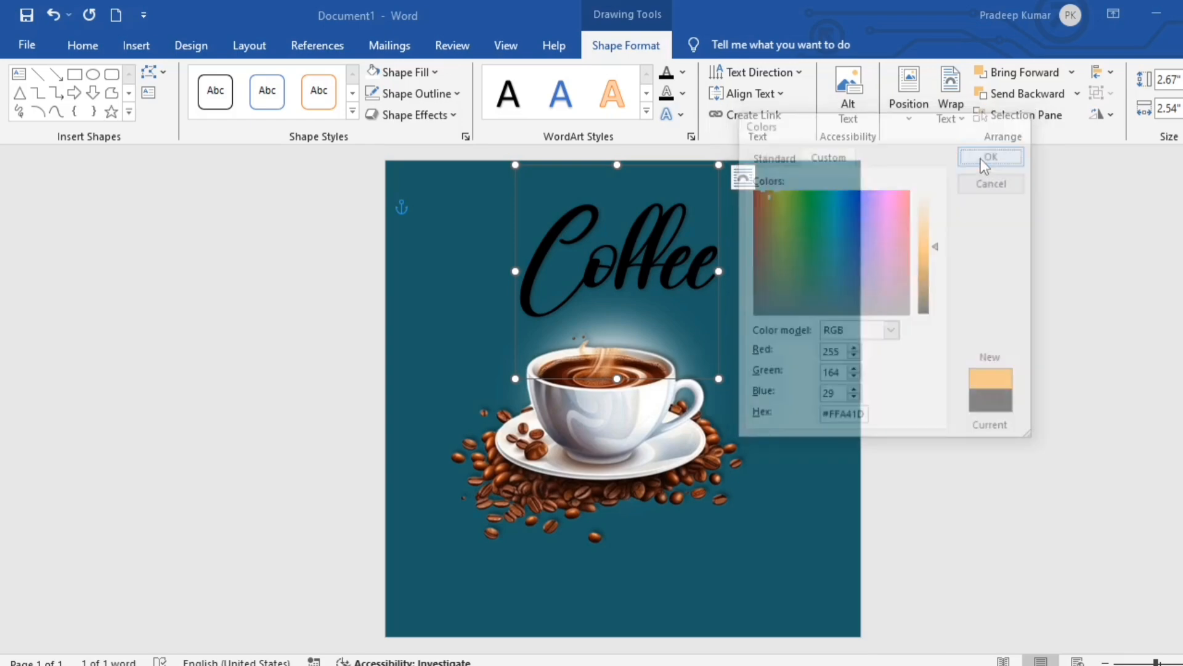
Step: Remove the text outline from the "Coffee" WordArt and deselect it
{"action": "left_click", "coordinate": [681, 94]}
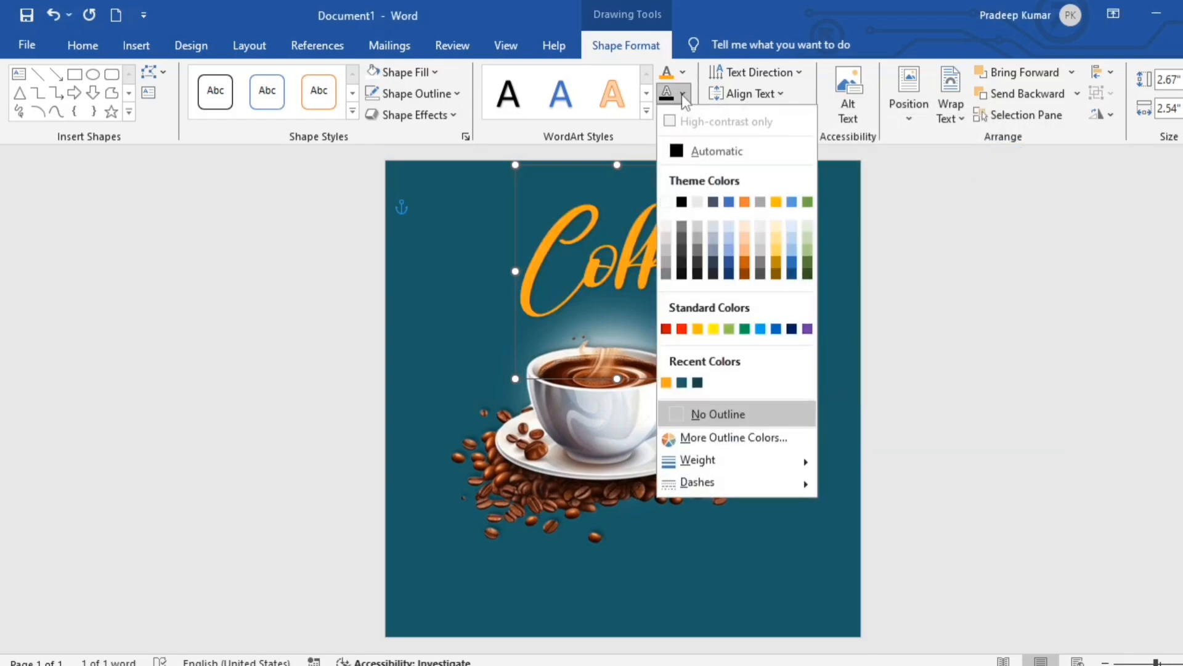
{"action": "left_click", "coordinate": [682, 413]}
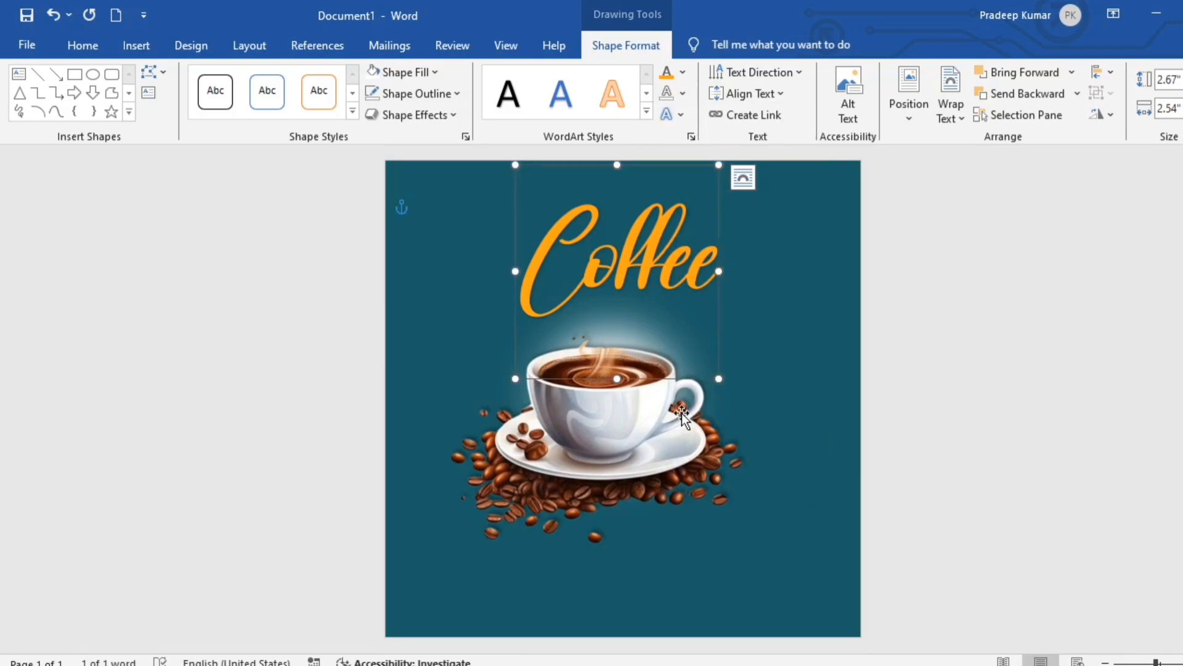
{"action": "left_click", "coordinate": [933, 372]}
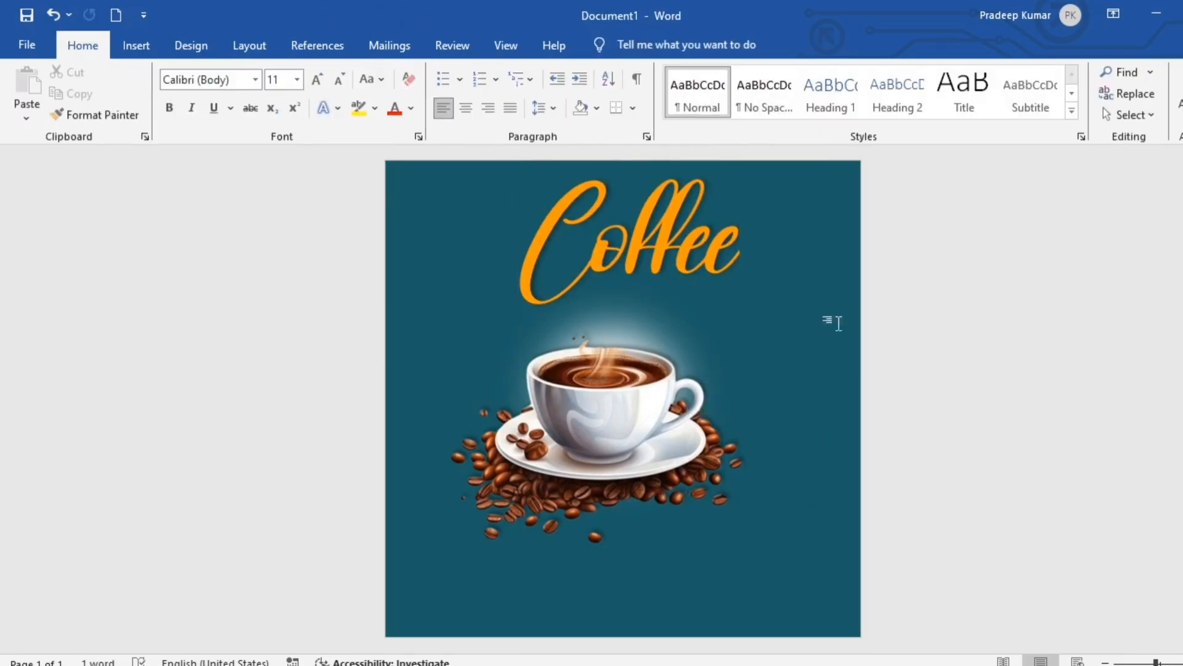
{"action": "left_click", "coordinate": [136, 45]}
{"action": "left_click", "coordinate": [189, 99]}
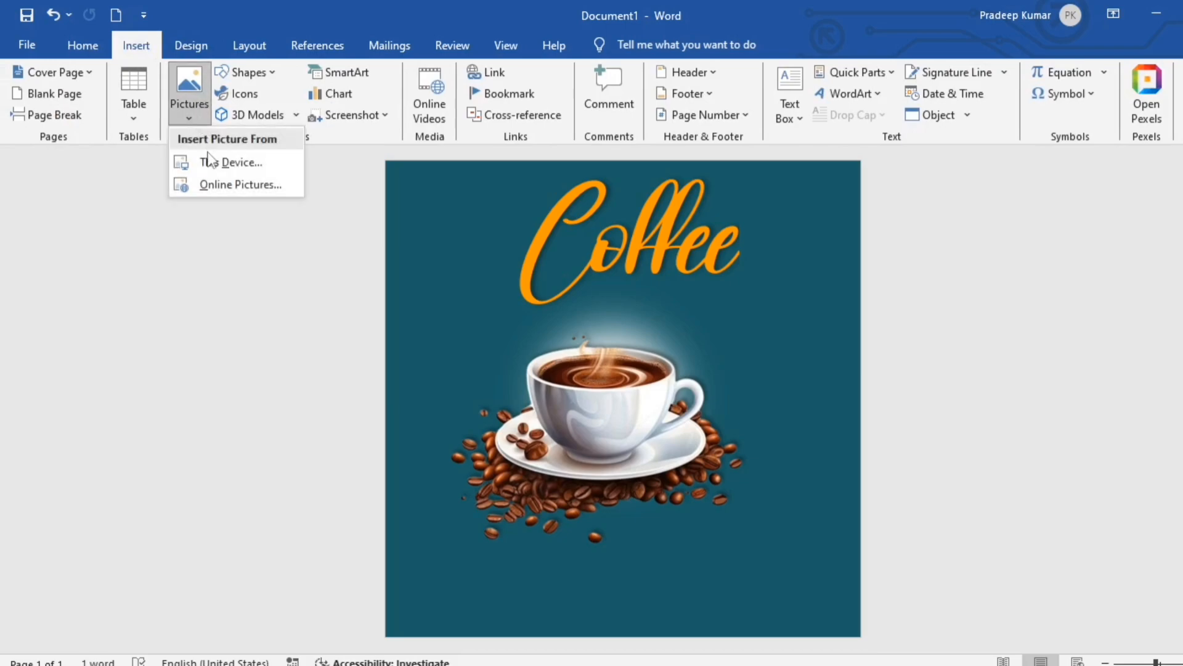
{"action": "left_click", "coordinate": [218, 162]}
{"action": "scroll", "coordinate": [436, 185], "scroll_direction": "down", "scroll_amount": 2}
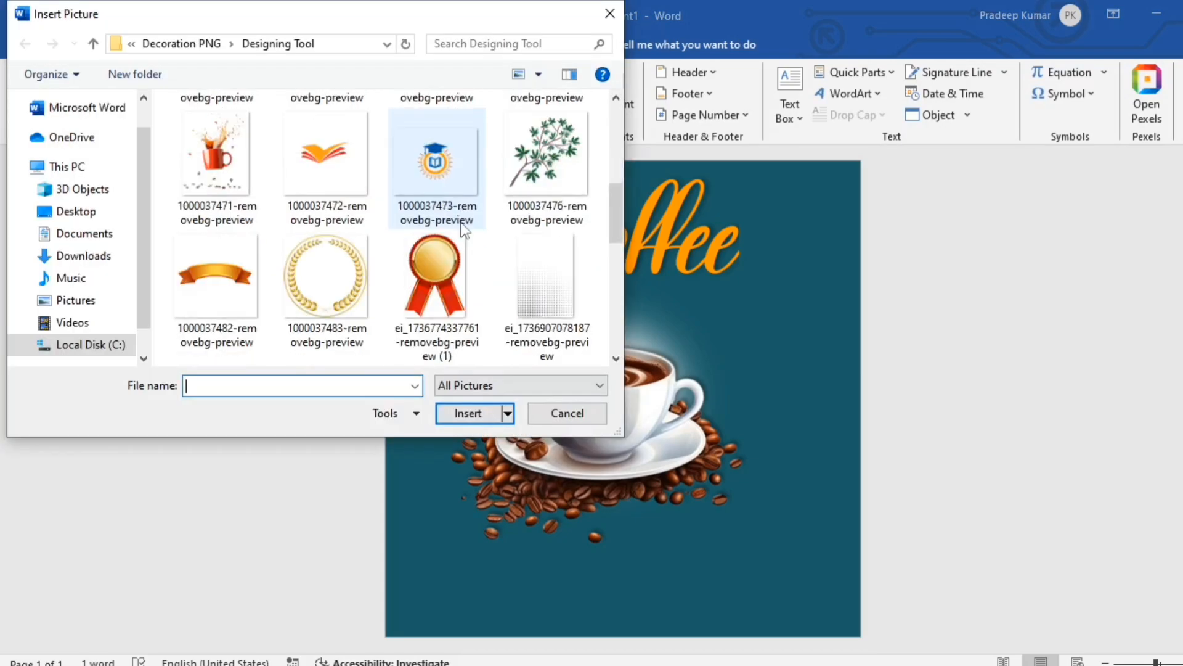
{"action": "left_click", "coordinate": [537, 269]}
{"action": "left_click", "coordinate": [460, 406]}
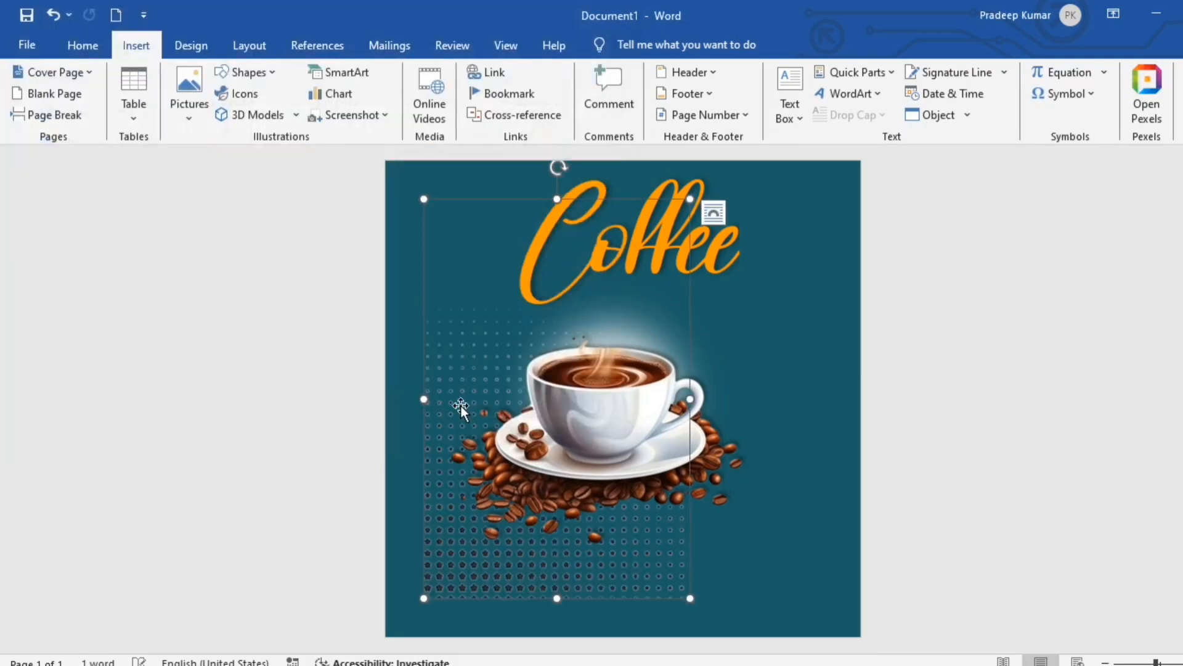
Step: Set the halftone dots picture's text wrapping to In Front of Text and rotate it right 90° at the page's left edge
{"action": "left_click", "coordinate": [922, 110]}
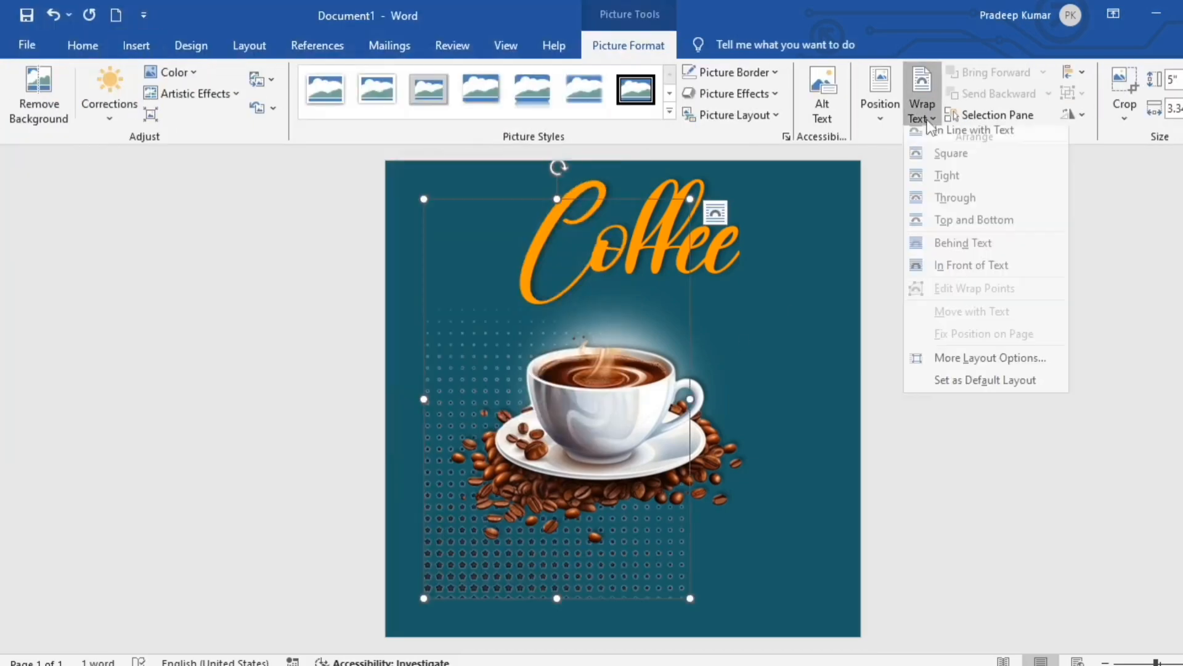
{"action": "left_click", "coordinate": [953, 266]}
{"action": "left_click_drag", "start_coordinate": [568, 529], "coordinate": [569, 460]}
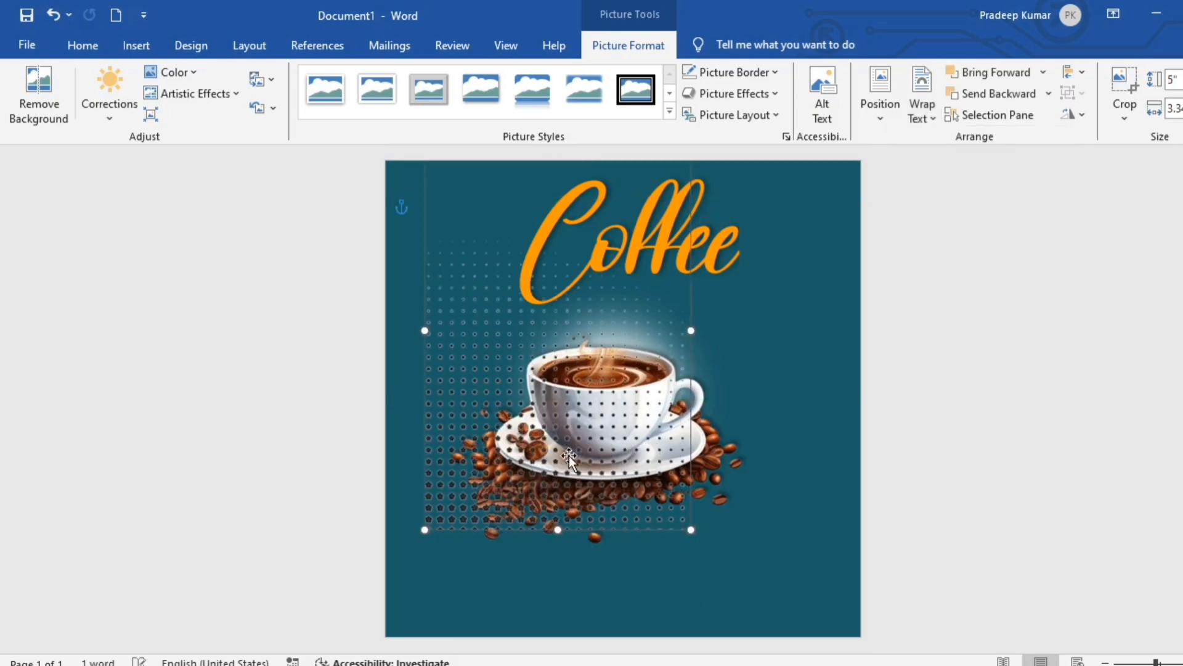
{"action": "left_click", "coordinate": [1072, 114]}
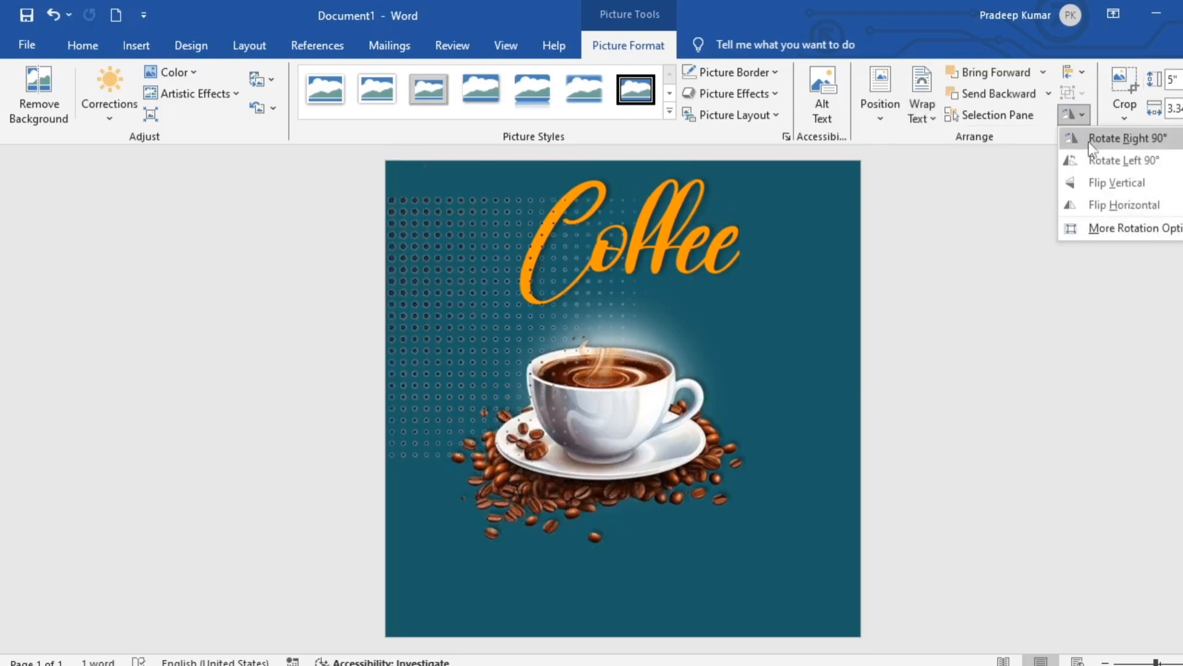
{"action": "left_click", "coordinate": [1088, 142]}
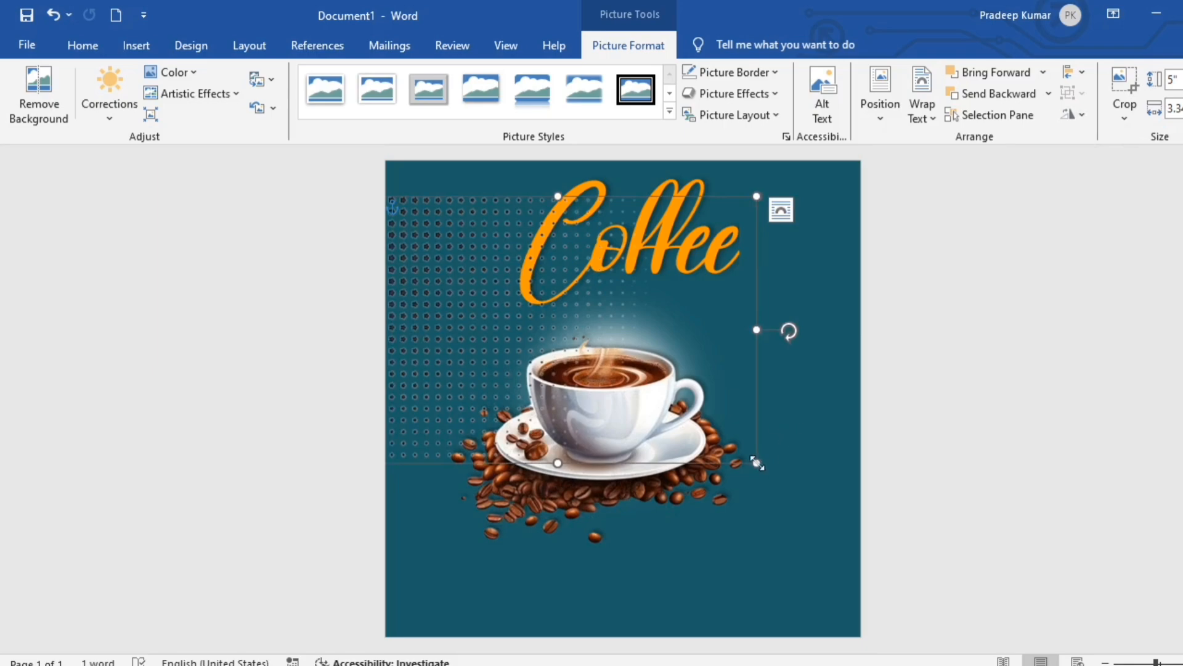
Step: Scale the halftone dots picture down to about half its size and recolour it light gold
{"action": "left_click_drag", "start_coordinate": [757, 462], "coordinate": [496, 330]}
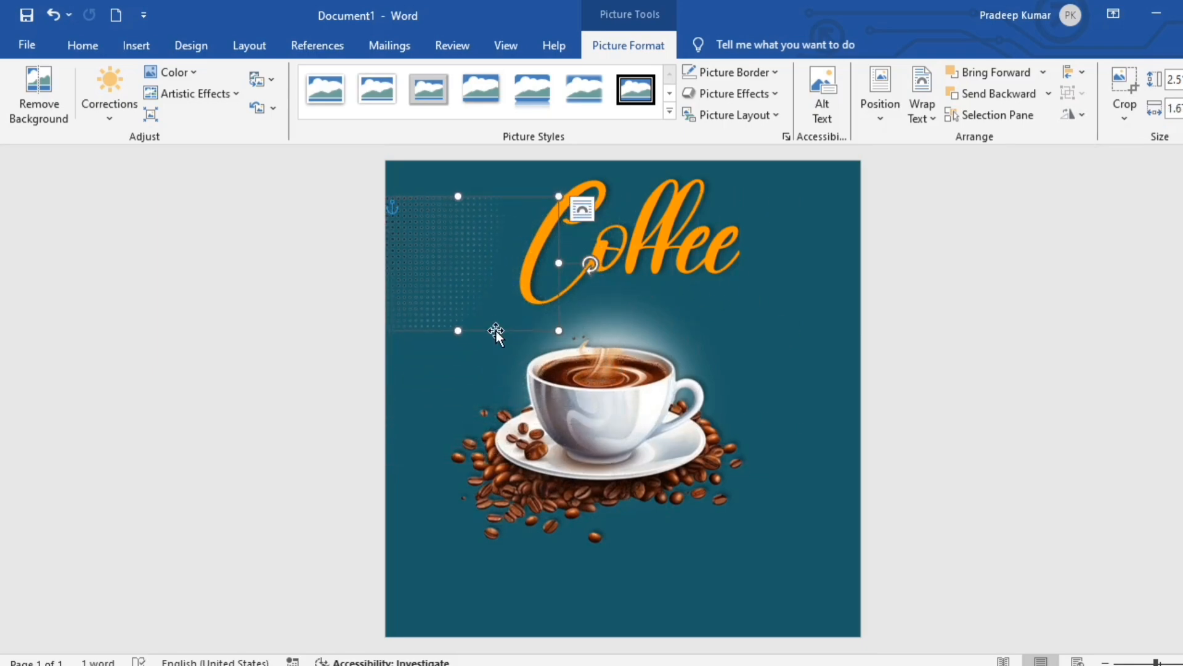
{"action": "left_click", "coordinate": [190, 73]}
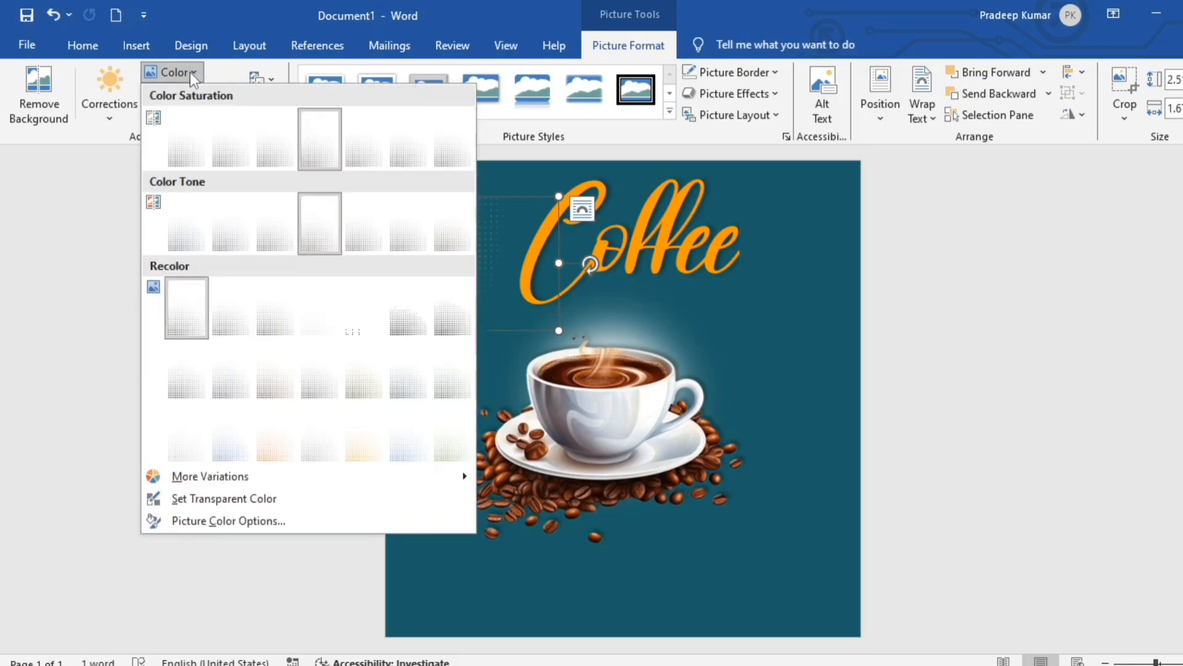
{"action": "left_click", "coordinate": [352, 444]}
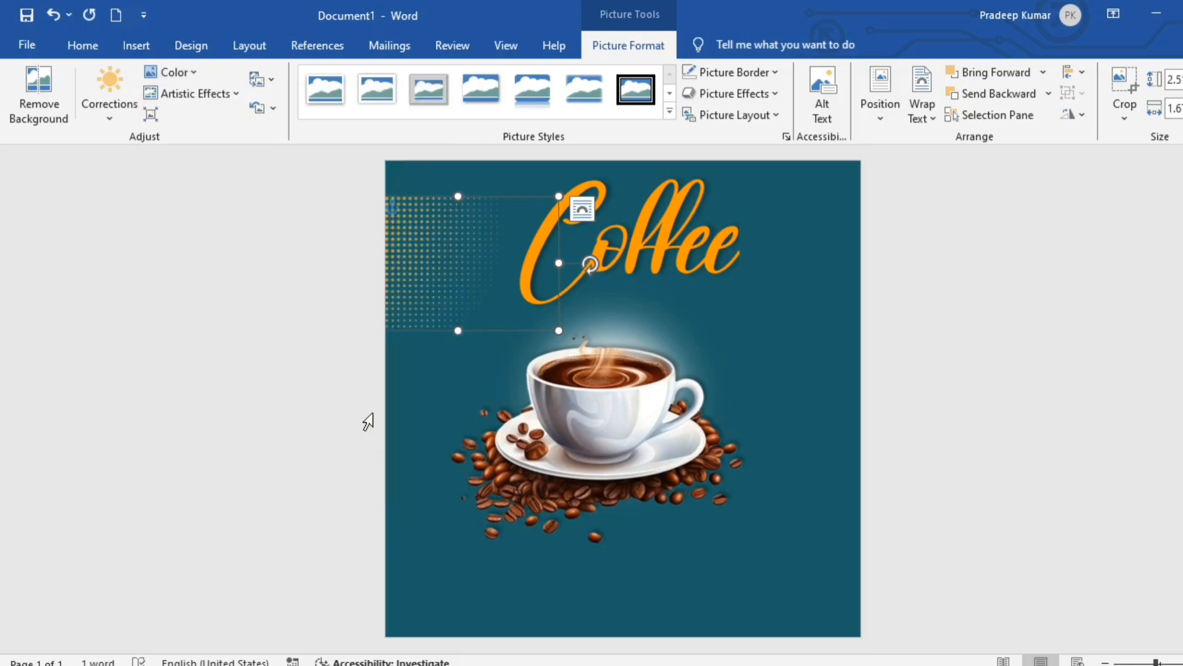
Step: Move the gold dots to the page's upper-left corner and place a horizontally flipped copy in the upper-right corner
{"action": "left_click_drag", "start_coordinate": [452, 238], "coordinate": [805, 209]}
{"action": "left_click", "coordinate": [1082, 122]}
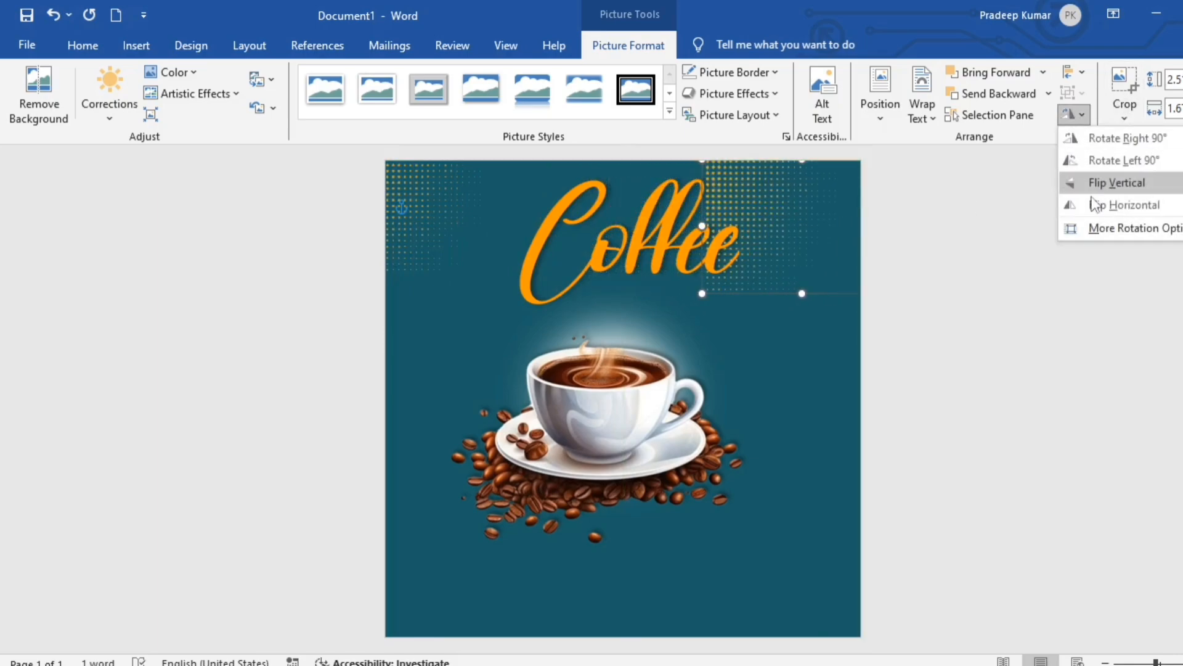
{"action": "left_click", "coordinate": [1091, 202]}
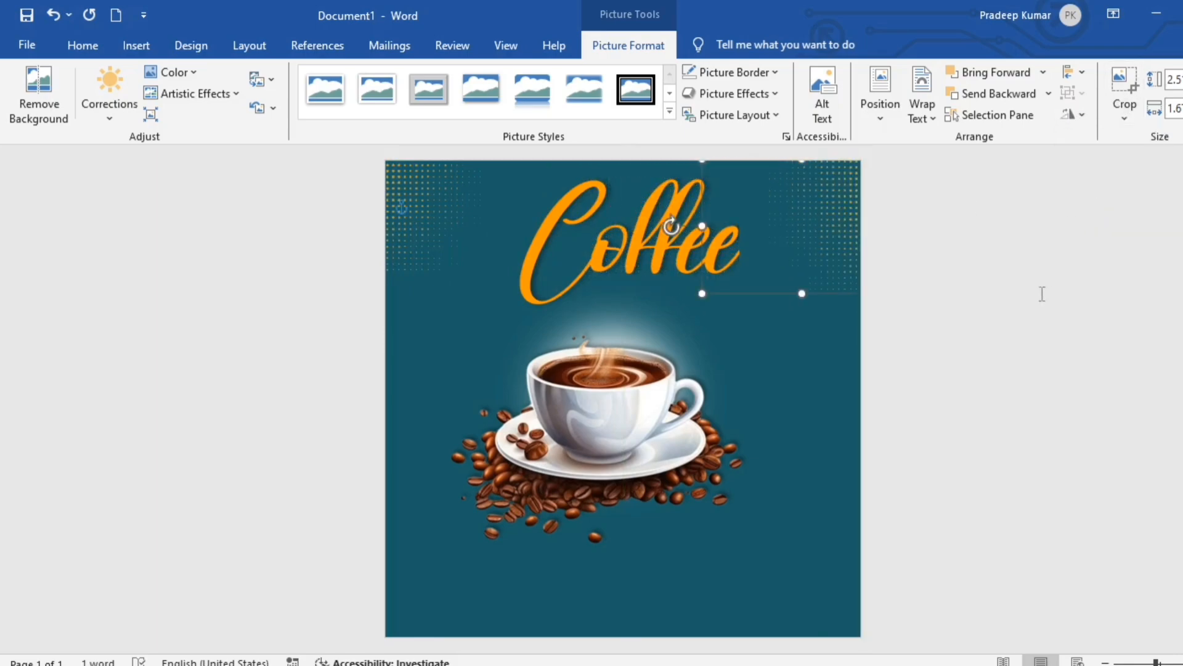
{"action": "key", "text": "Up"}
{"action": "key", "text": "Up"}
{"action": "key", "text": "Up"}
{"action": "key", "text": "Up"}
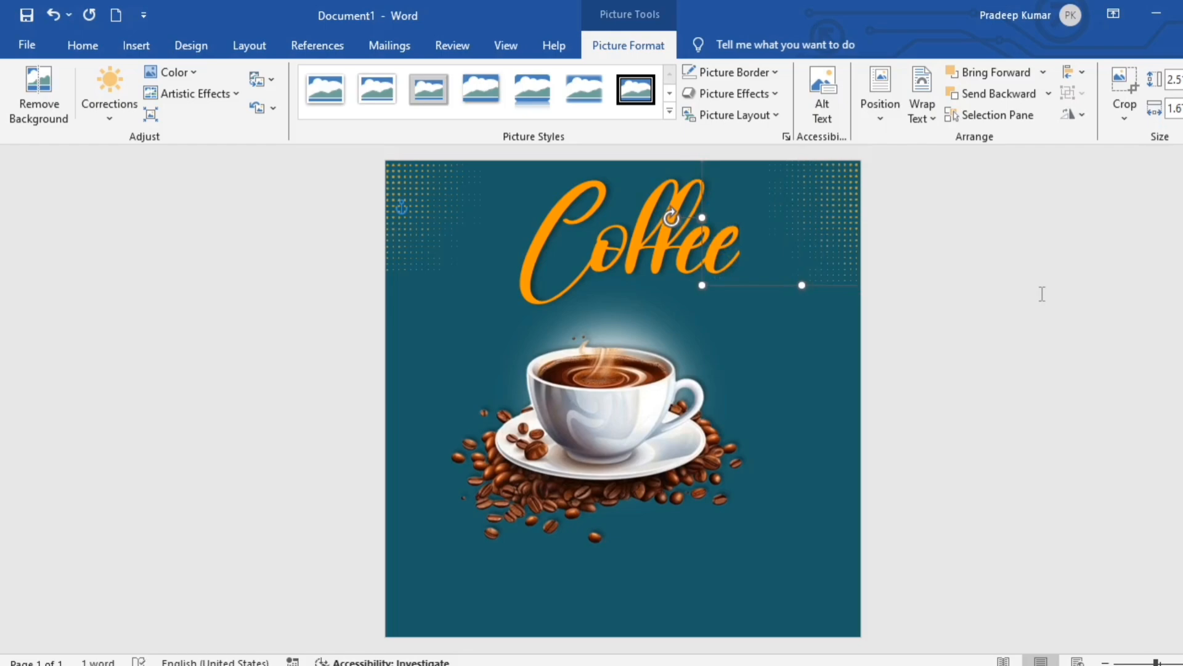
{"action": "left_click", "coordinate": [1041, 294]}
Step: Insert the dark green brush stroke picture from the PNG Emages folder
{"action": "left_click", "coordinate": [136, 45]}
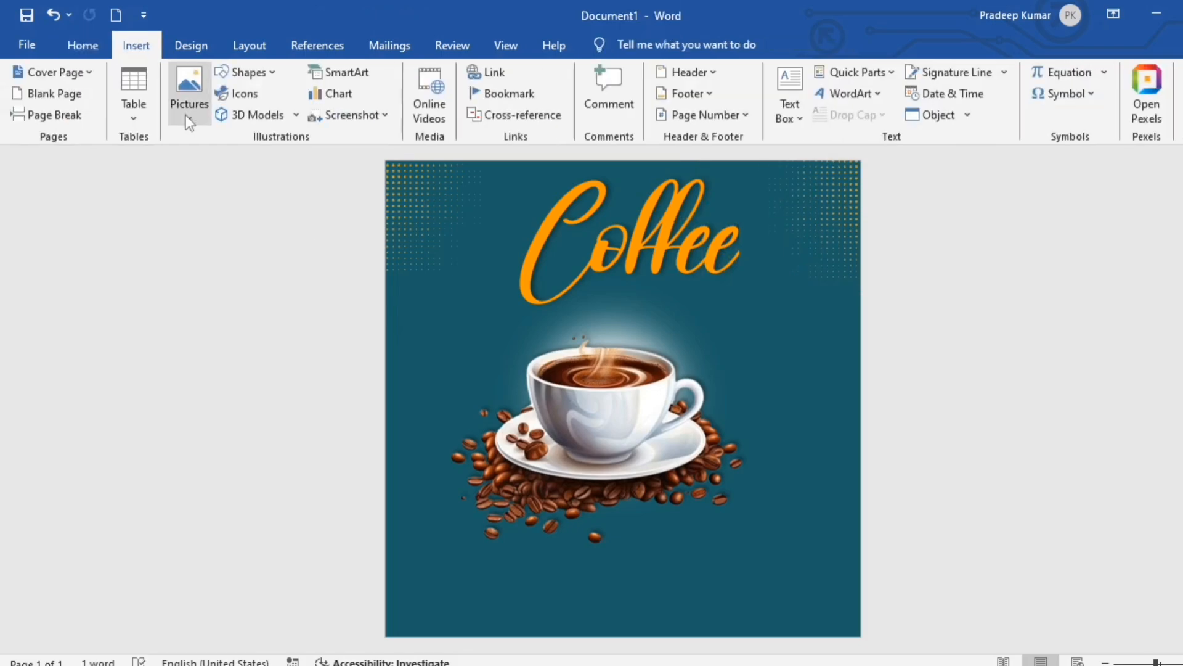
{"action": "left_click", "coordinate": [187, 115]}
{"action": "left_click", "coordinate": [213, 164]}
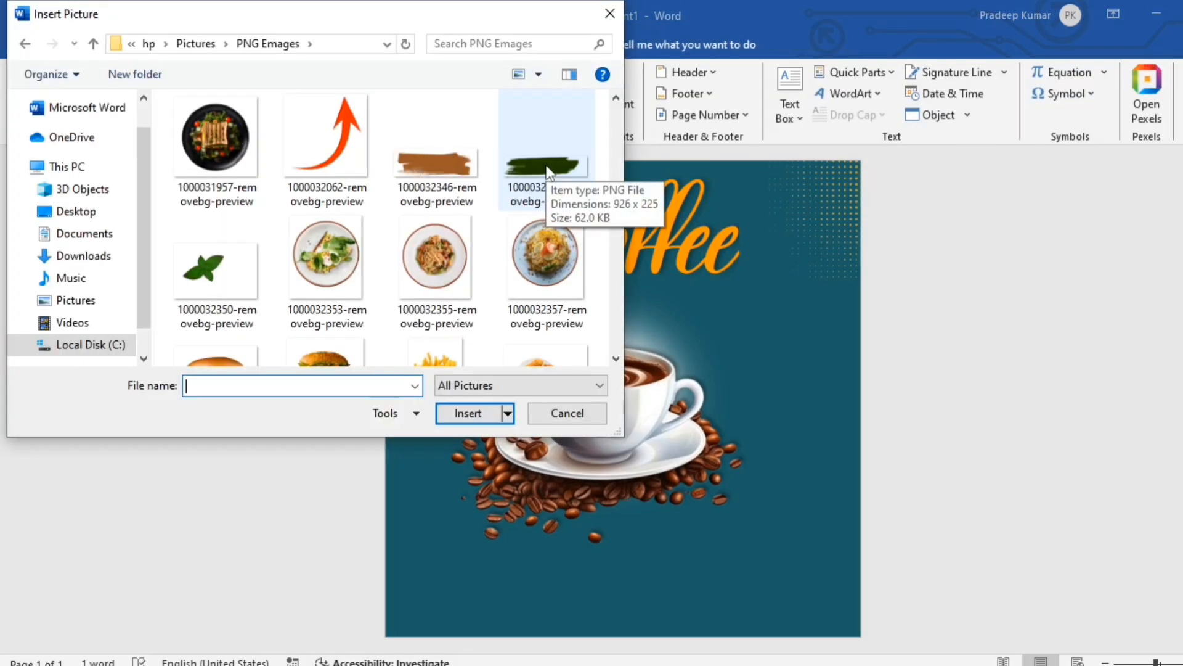
{"action": "left_click", "coordinate": [547, 173]}
{"action": "left_click", "coordinate": [449, 416]}
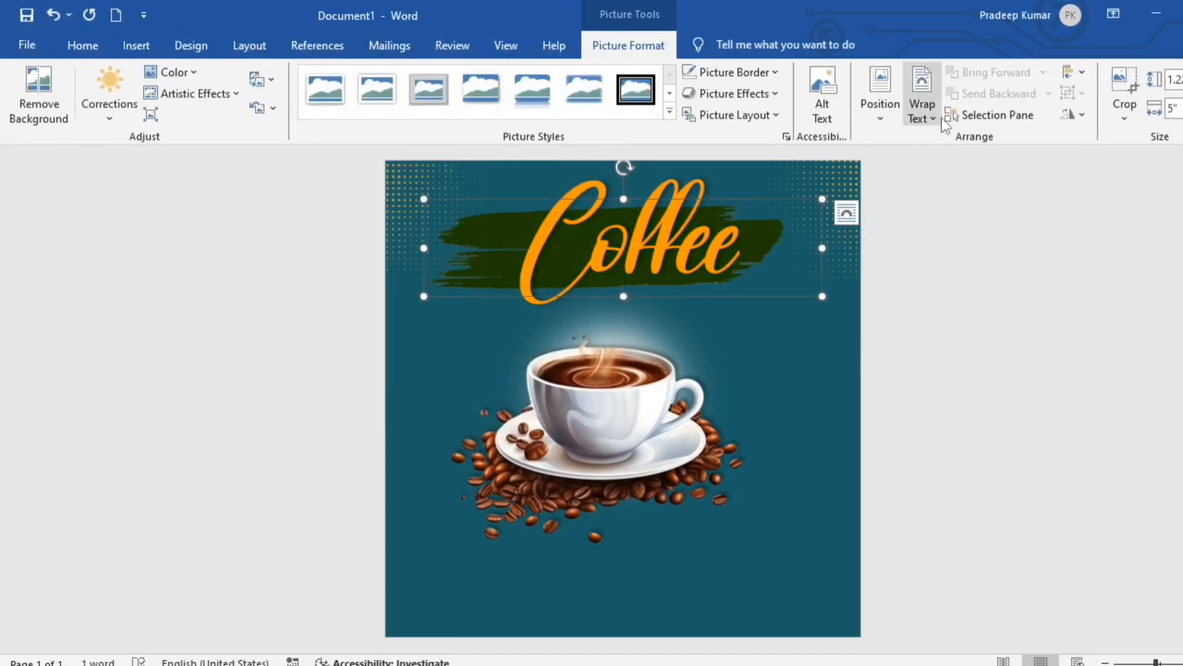
Step: Set the brush stroke picture's text wrapping to In Front of Text and rotate it to a diagonal angle
{"action": "left_click", "coordinate": [922, 105]}
{"action": "left_click", "coordinate": [959, 273]}
{"action": "mouse_move", "coordinate": [764, 253]}
{"action": "left_mouse_down"}
{"action": "mouse_move", "coordinate": [692, 282]}
{"action": "mouse_move", "coordinate": [655, 475]}
{"action": "left_mouse_up"}
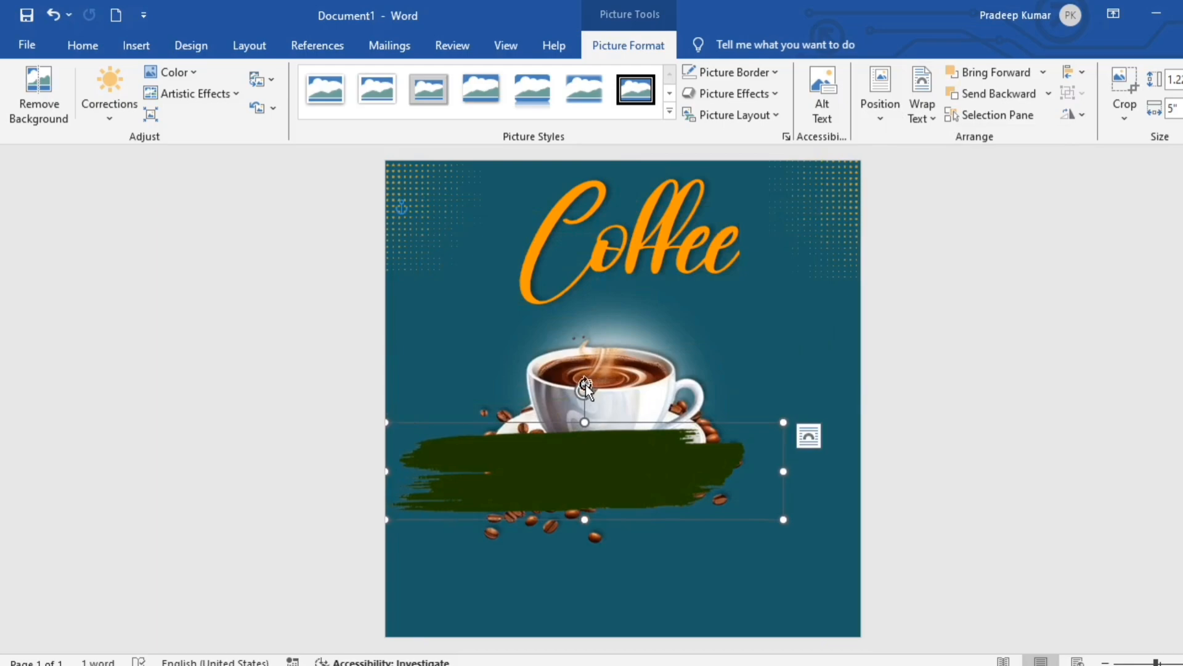
{"action": "mouse_move", "coordinate": [584, 385]}
{"action": "left_mouse_down"}
{"action": "mouse_move", "coordinate": [669, 469]}
{"action": "mouse_move", "coordinate": [635, 528]}
{"action": "mouse_move", "coordinate": [621, 508]}
{"action": "left_mouse_up"}
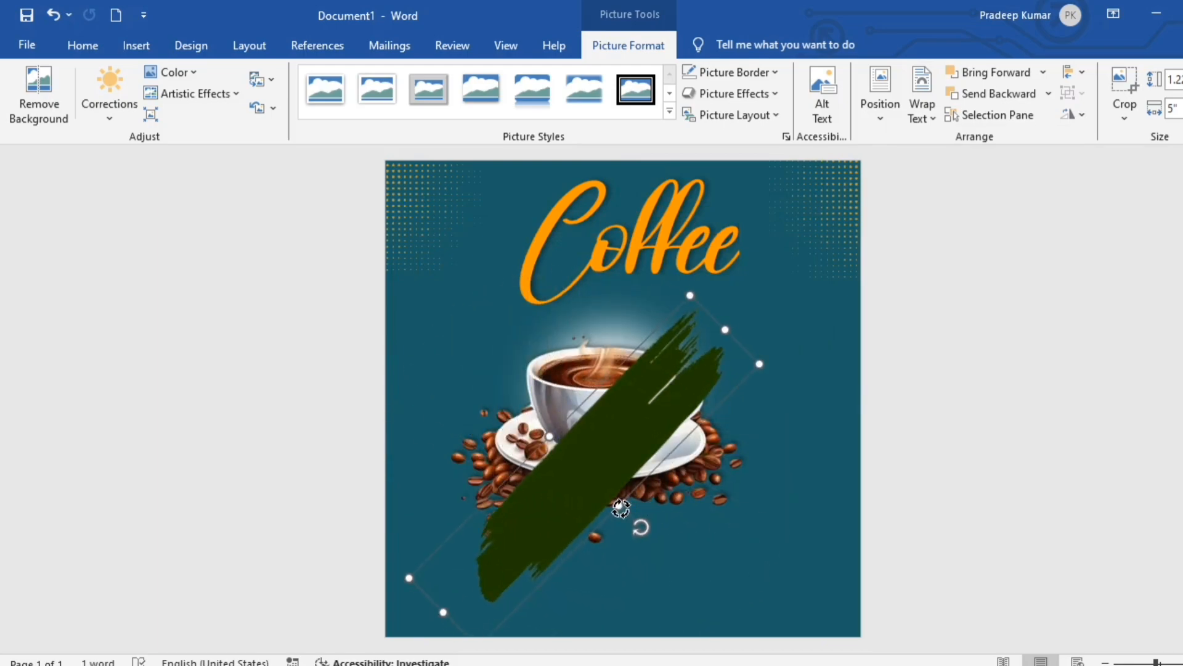
Step: Move the brush stroke partly off the page's lower-left corner and recolour it orange
{"action": "mouse_move", "coordinate": [651, 418]}
{"action": "left_mouse_down"}
{"action": "mouse_move", "coordinate": [644, 456]}
{"action": "mouse_move", "coordinate": [478, 499]}
{"action": "mouse_move", "coordinate": [401, 607]}
{"action": "left_mouse_up"}
{"action": "left_click", "coordinate": [196, 74]}
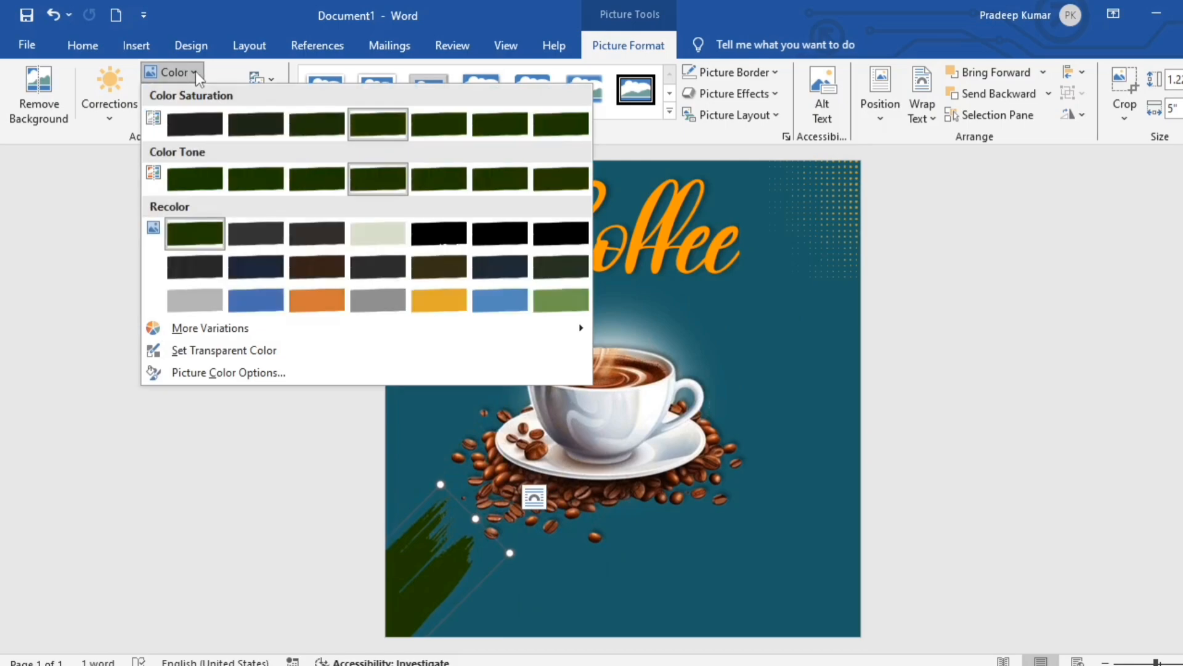
{"action": "left_click", "coordinate": [302, 304]}
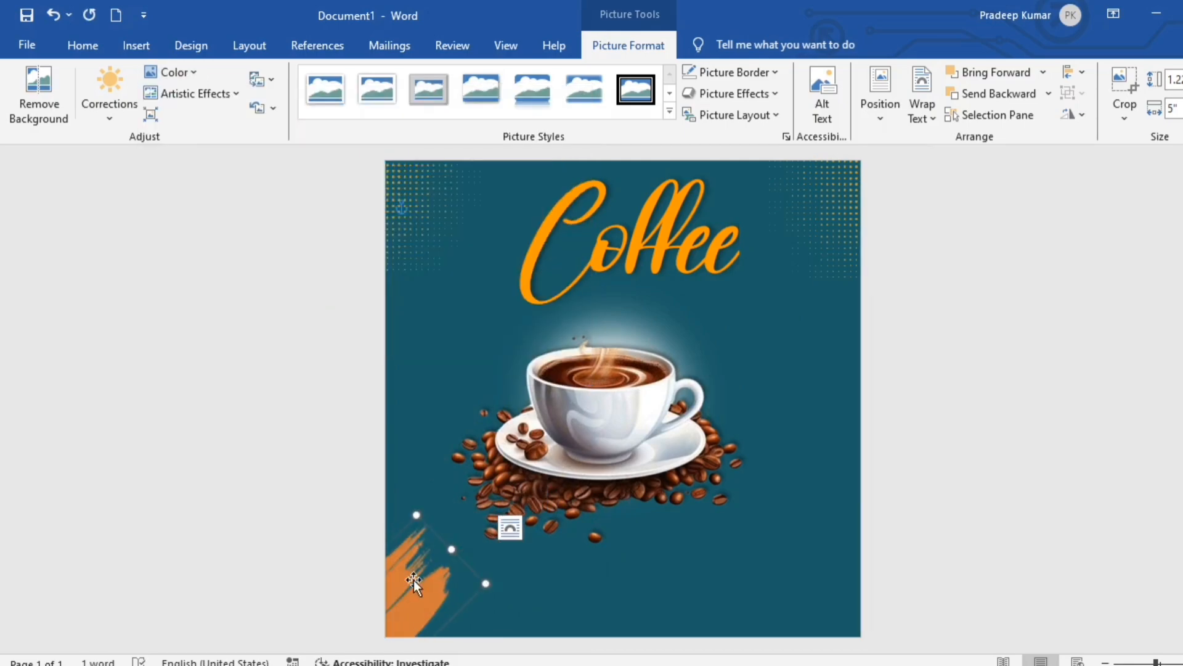
Step: Duplicate the orange brush stroke, flip the copy horizontally and place it partly off the page's right edge
{"action": "mouse_move", "coordinate": [413, 580]}
{"action": "left_mouse_down"}
{"action": "mouse_move", "coordinate": [690, 436]}
{"action": "mouse_move", "coordinate": [859, 308]}
{"action": "left_mouse_up"}
{"action": "left_click", "coordinate": [1074, 114]}
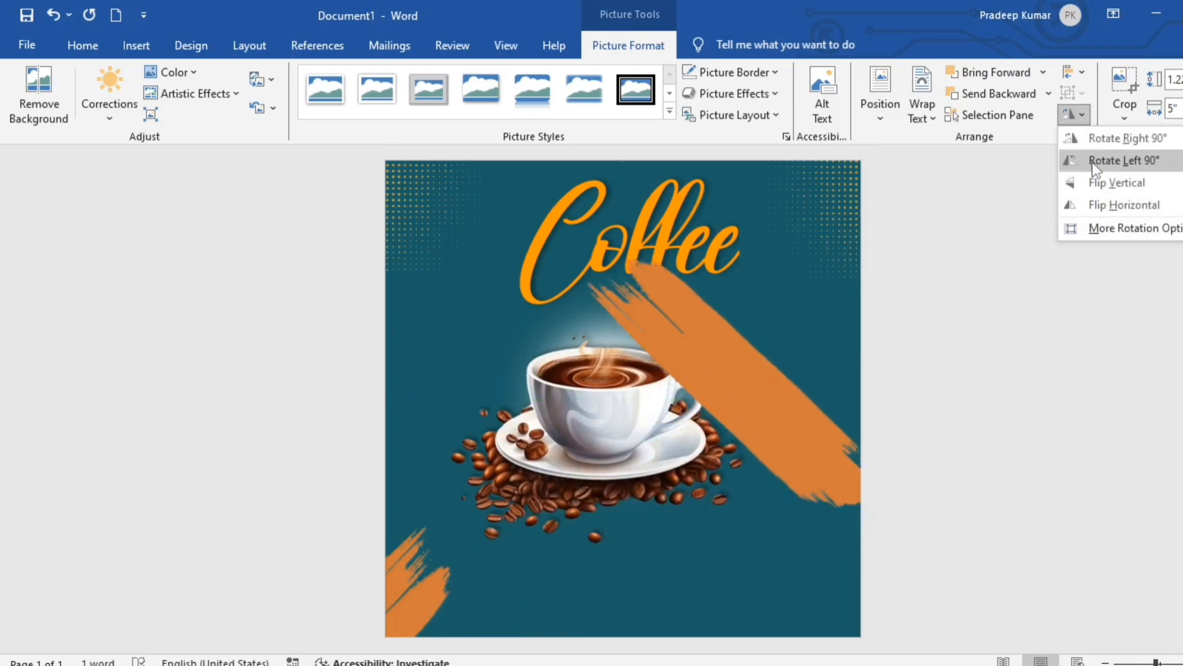
{"action": "left_click", "coordinate": [1094, 204]}
{"action": "left_click", "coordinate": [1059, 523]}
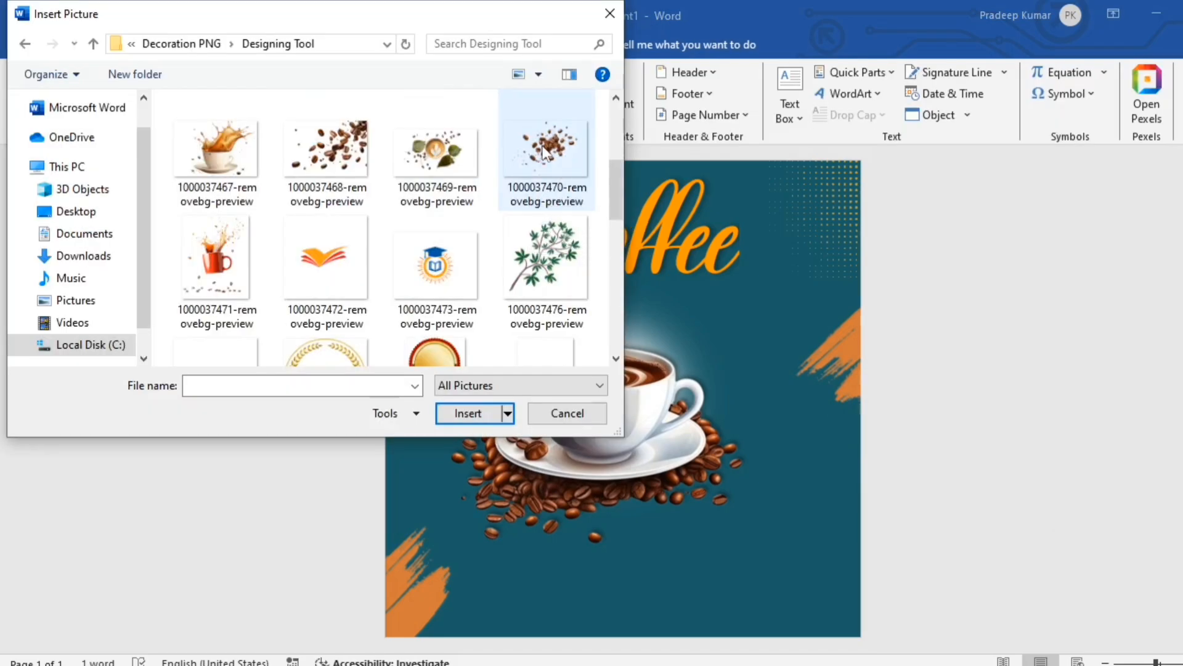
{"action": "left_click", "coordinate": [546, 154]}
{"action": "left_click", "coordinate": [467, 414]}
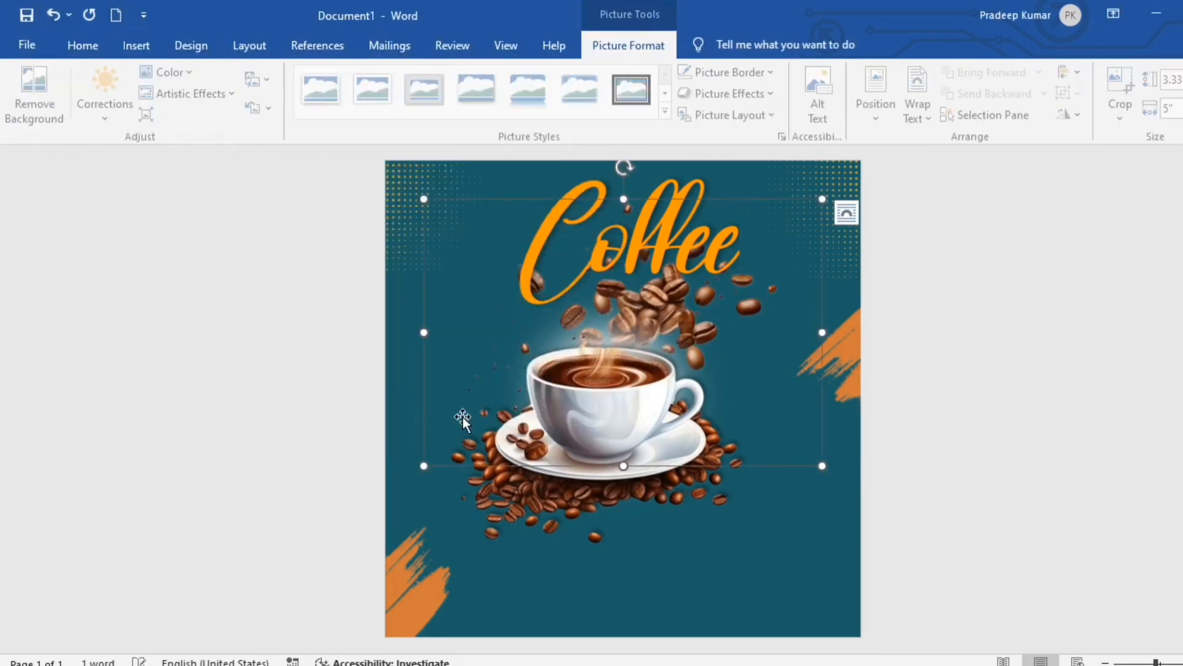
{"action": "left_click", "coordinate": [922, 118]}
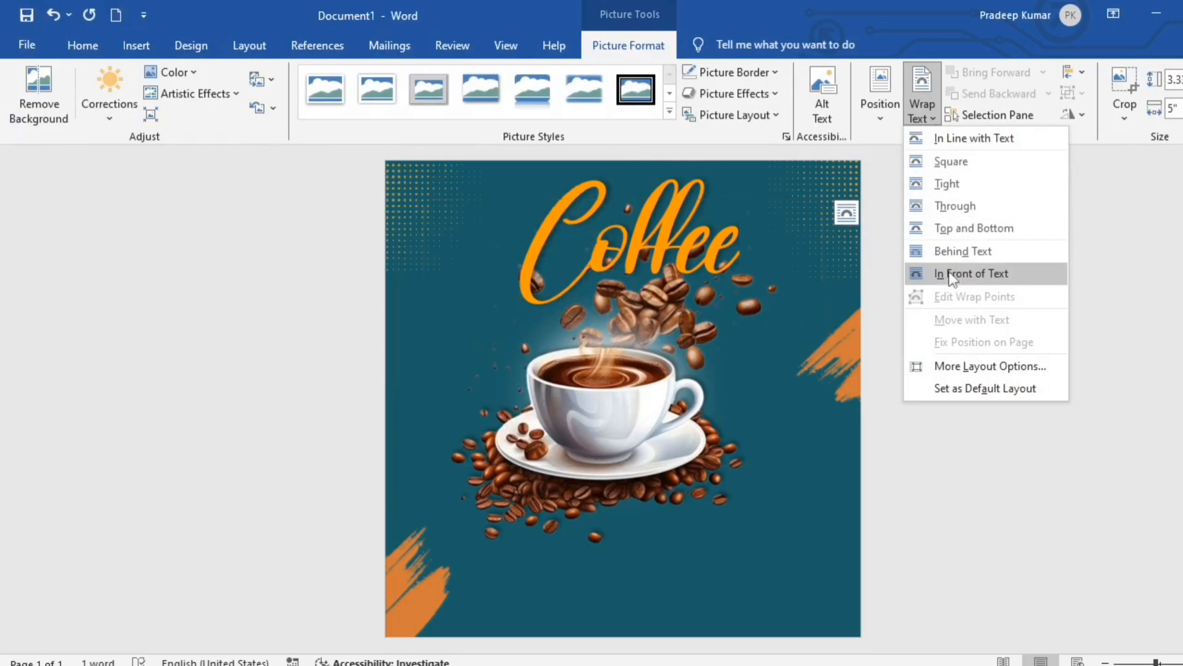
{"action": "left_click", "coordinate": [975, 272]}
Step: Place the scattered beans partly off the page's left edge and a rotated copy partly off its right edge over the brush stroke
{"action": "left_click_drag", "start_coordinate": [674, 303], "coordinate": [836, 355]}
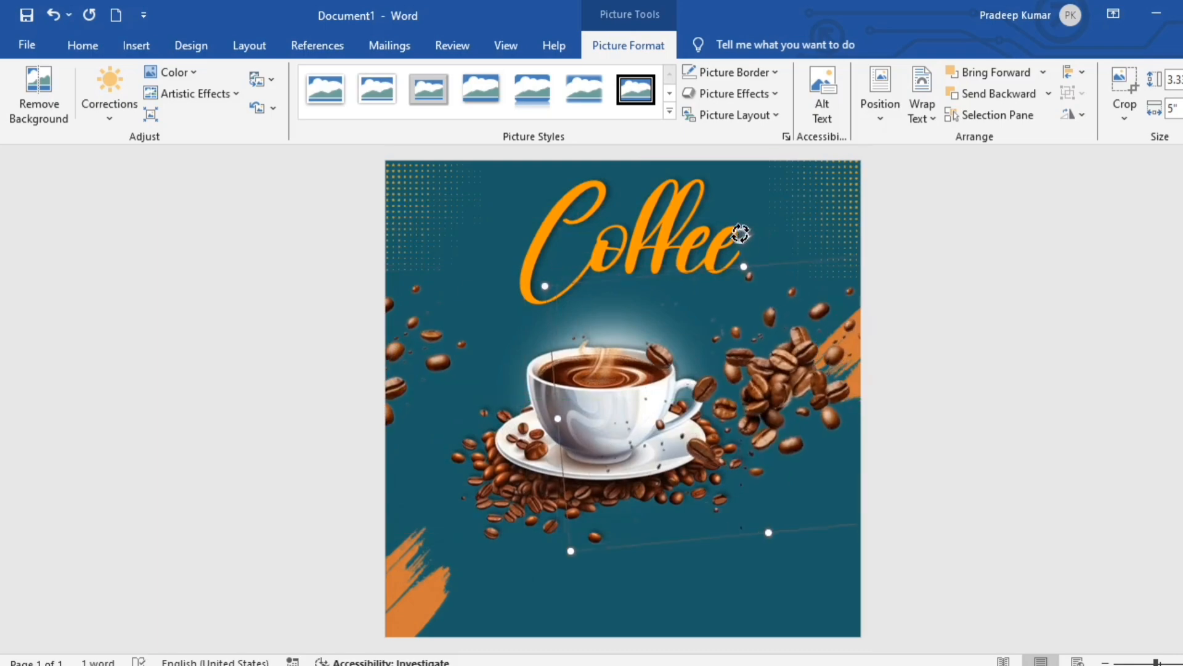
{"action": "left_click_drag", "start_coordinate": [747, 232], "coordinate": [707, 242]}
{"action": "left_click_drag", "start_coordinate": [745, 391], "coordinate": [885, 306]}
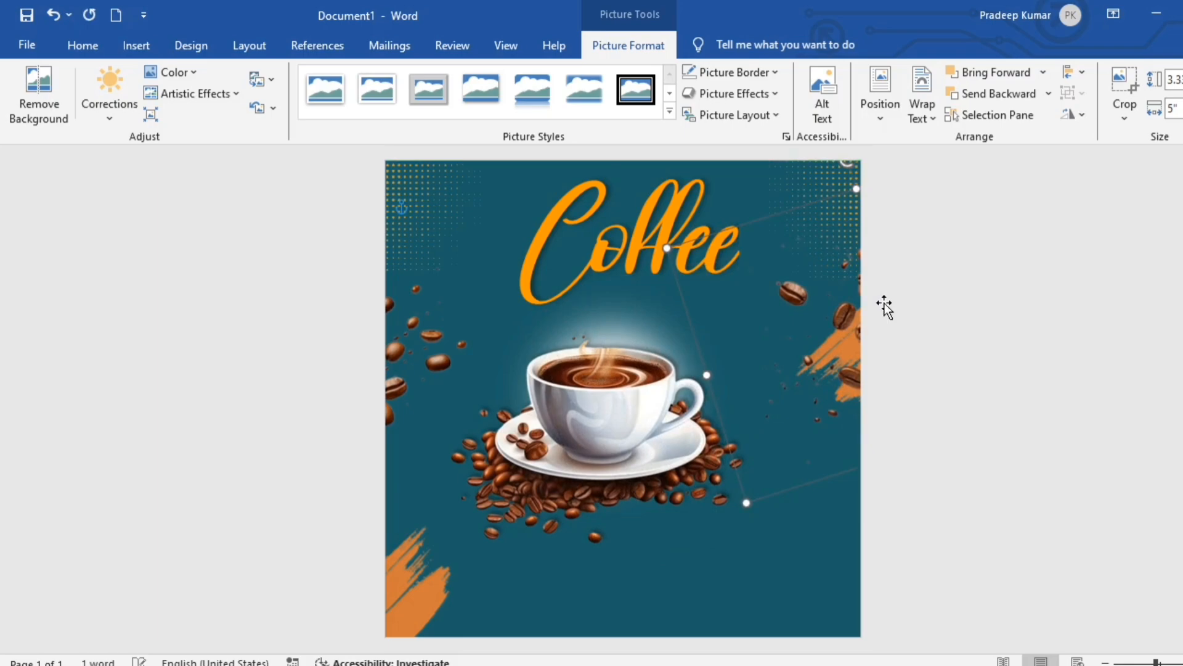
Step: Apply an outer shadow to the beans picture at the page's right edge
{"action": "left_click", "coordinate": [775, 95]}
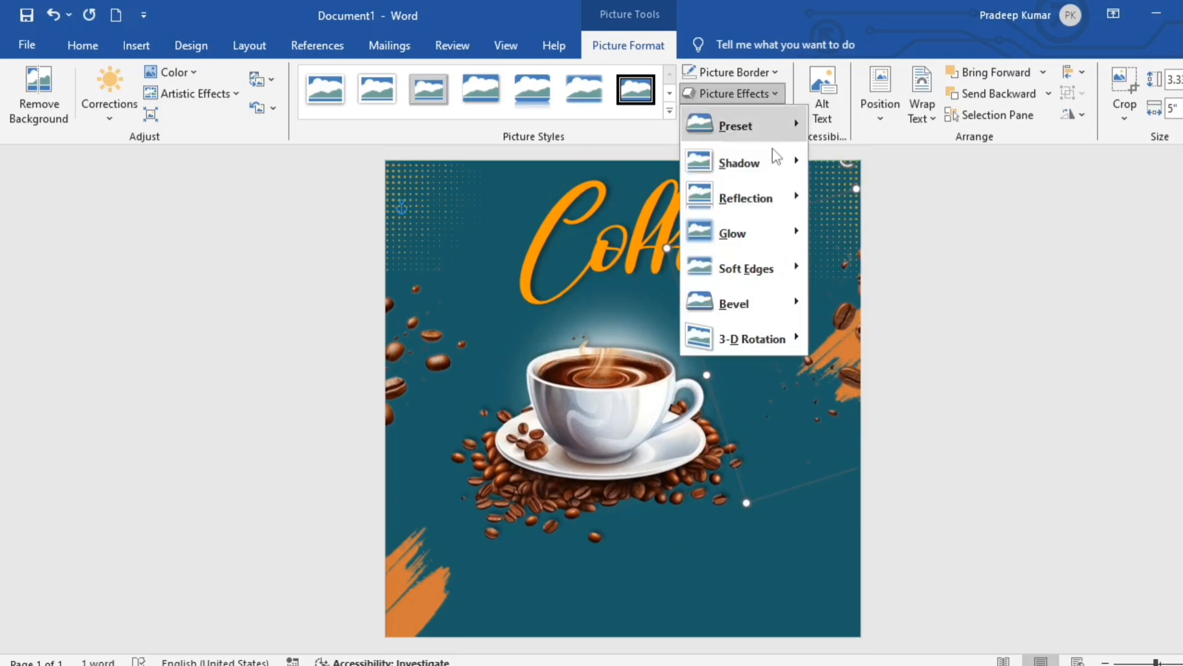
{"action": "mouse_move", "coordinate": [775, 167]}
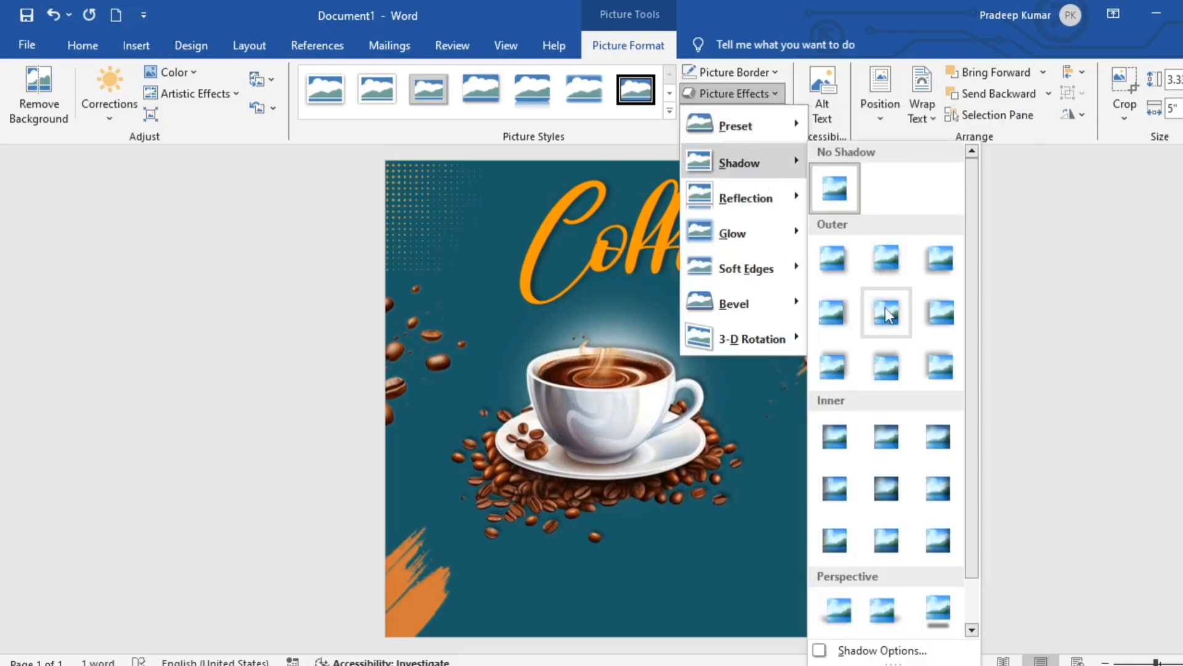
{"action": "left_click", "coordinate": [930, 366]}
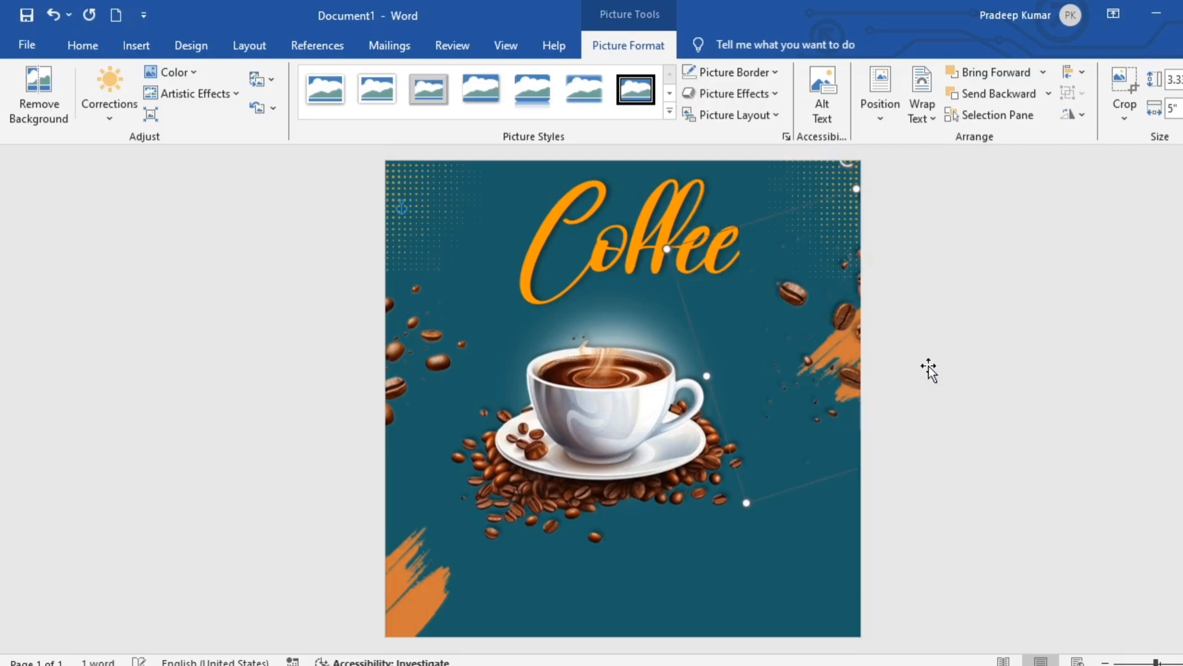
{"action": "left_click", "coordinate": [996, 468]}
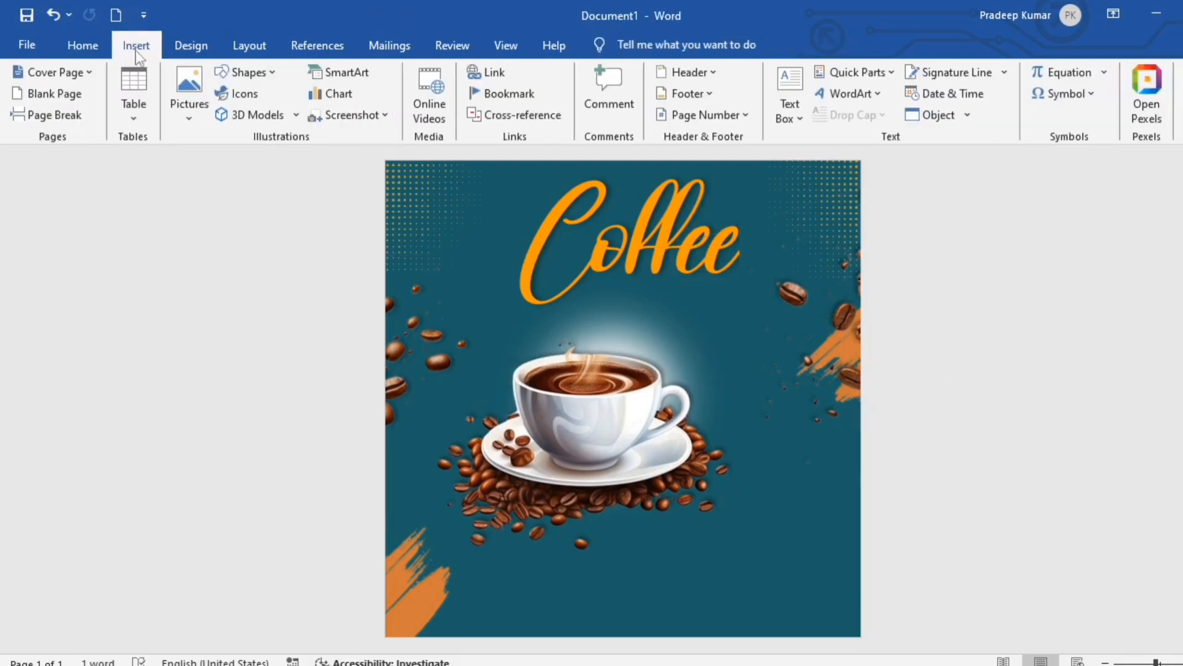
Step: Draw a circle about 1.1 inches across in the poster's lower-right area, beside the coffee beans under the cup
{"action": "left_click", "coordinate": [274, 72]}
{"action": "left_click", "coordinate": [296, 115]}
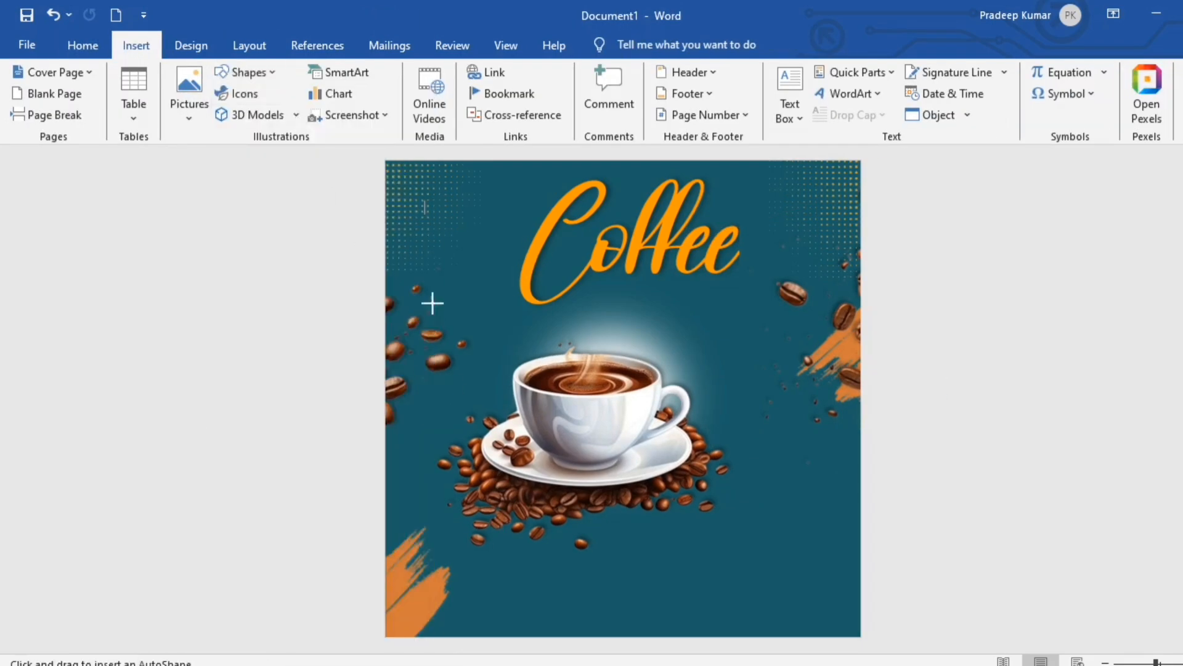
{"action": "left_click_drag", "start_coordinate": [757, 473], "coordinate": [846, 529]}
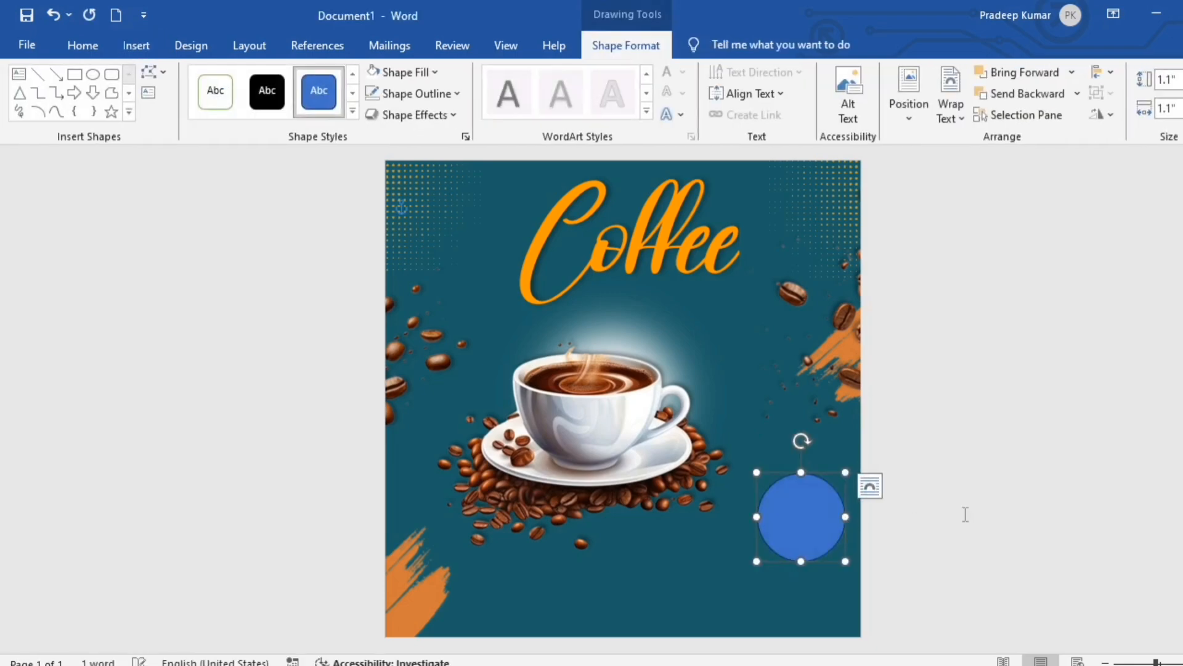
Step: Nudge the circle upward so it sits to the right of the saucer, below the orange brush stroke
{"action": "key", "text": "Left"}
{"action": "key", "text": "Left"}
{"action": "key", "text": "Left"}
{"action": "key", "text": "Left"}
{"action": "key", "text": "Up"}
{"action": "key", "text": "Up"}
{"action": "key", "text": "Up"}
{"action": "key", "text": "Up"}
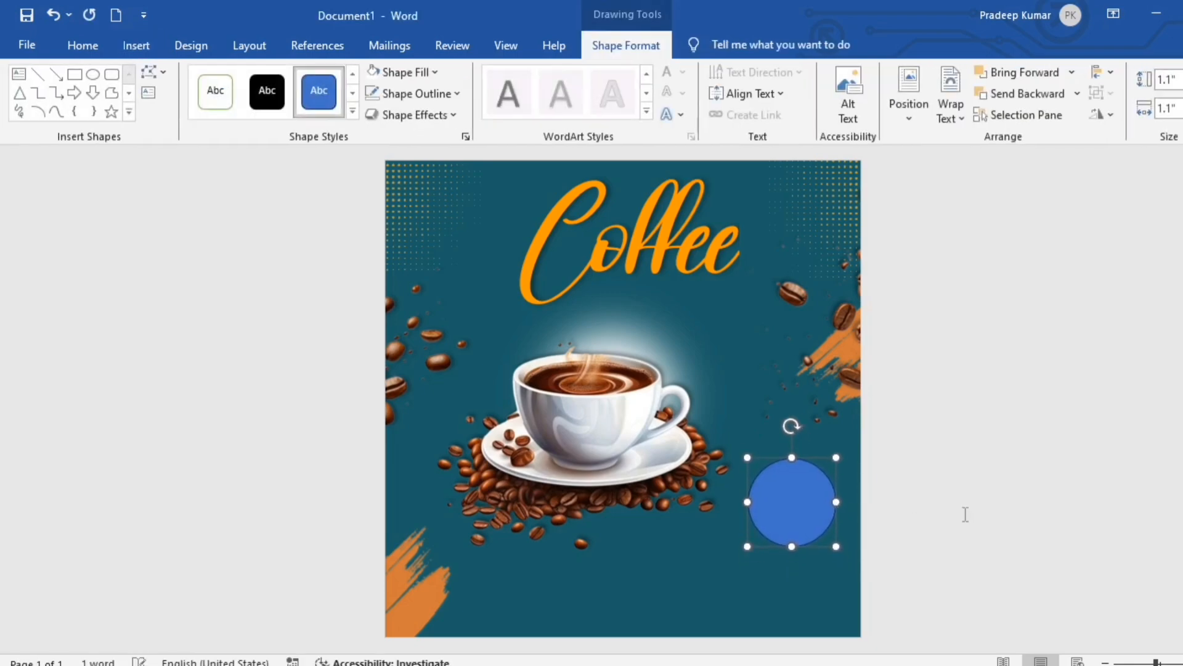
{"action": "key", "text": "Up"}
{"action": "key", "text": "Up"}
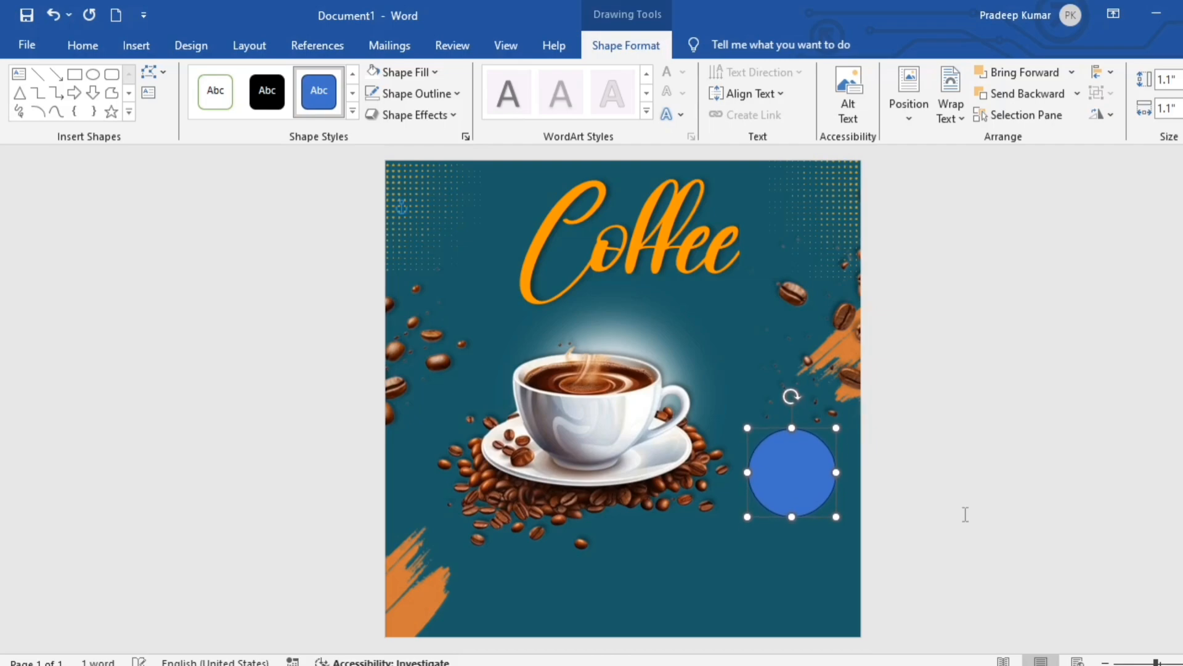
{"action": "key", "text": "Right"}
Step: Fill the circle with the recent dark teal colour and give it a white 2¼ pt outline
{"action": "left_click", "coordinate": [435, 73]}
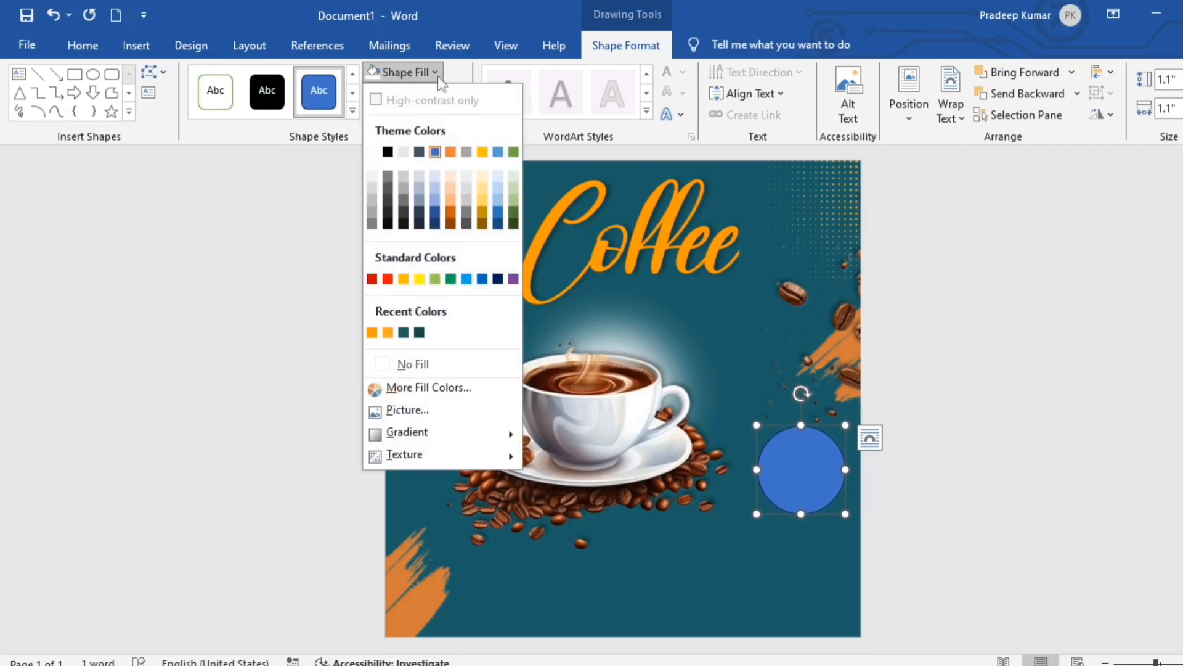
{"action": "left_click", "coordinate": [419, 333]}
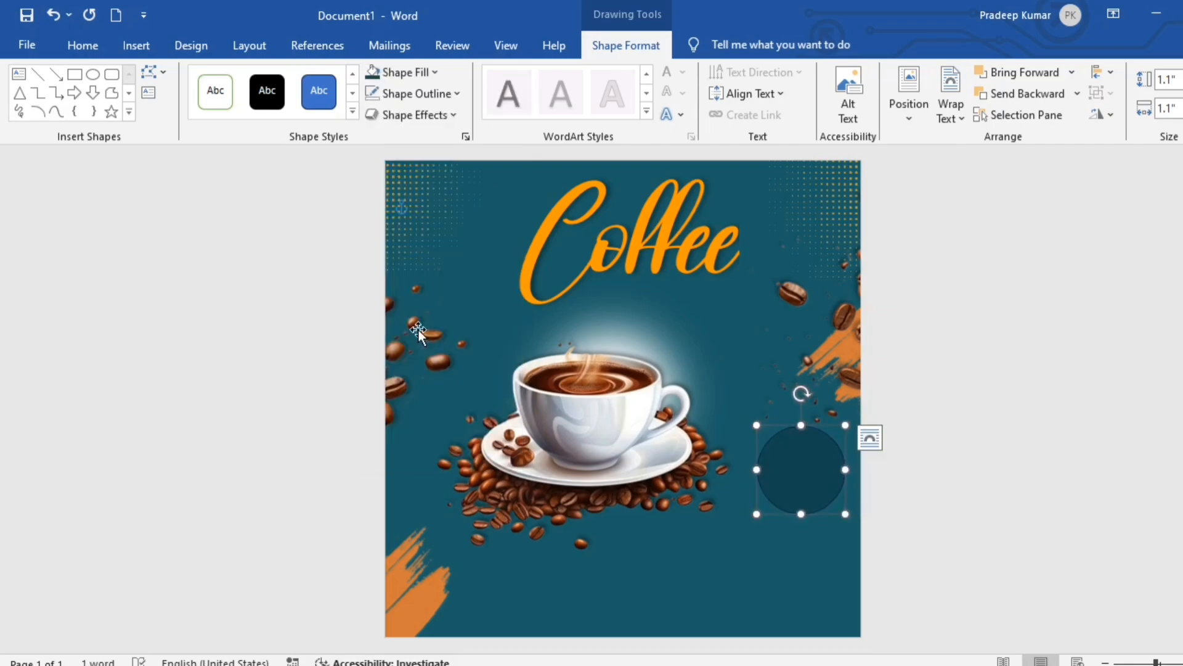
{"action": "left_click", "coordinate": [450, 98]}
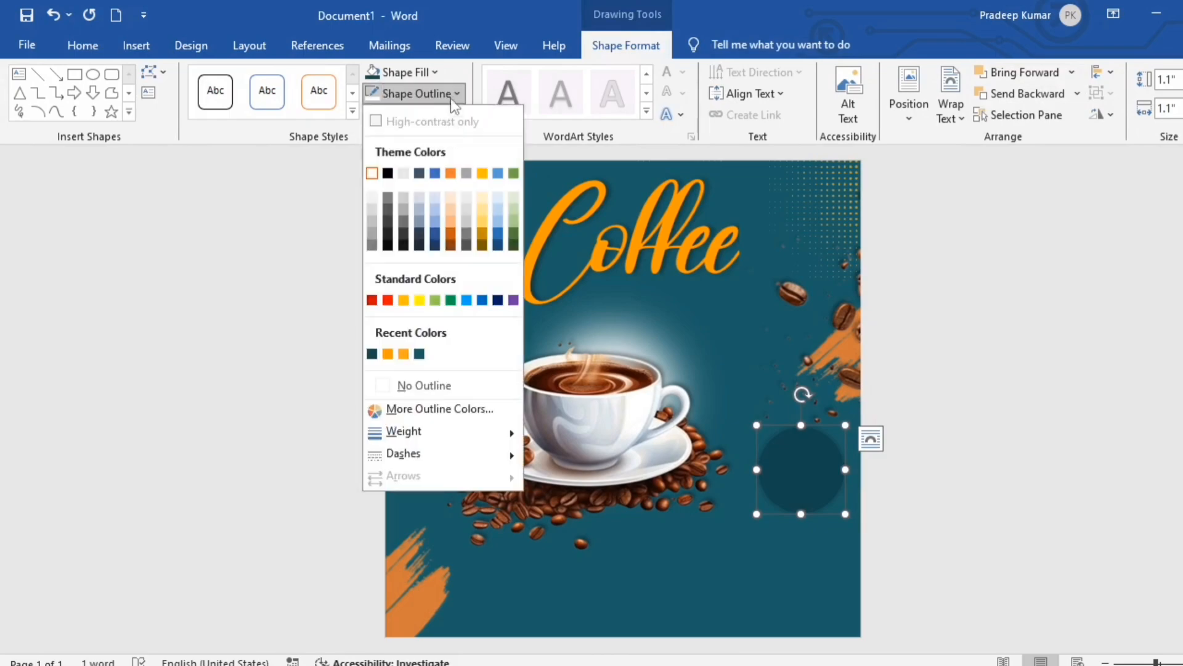
{"action": "mouse_move", "coordinate": [443, 439]}
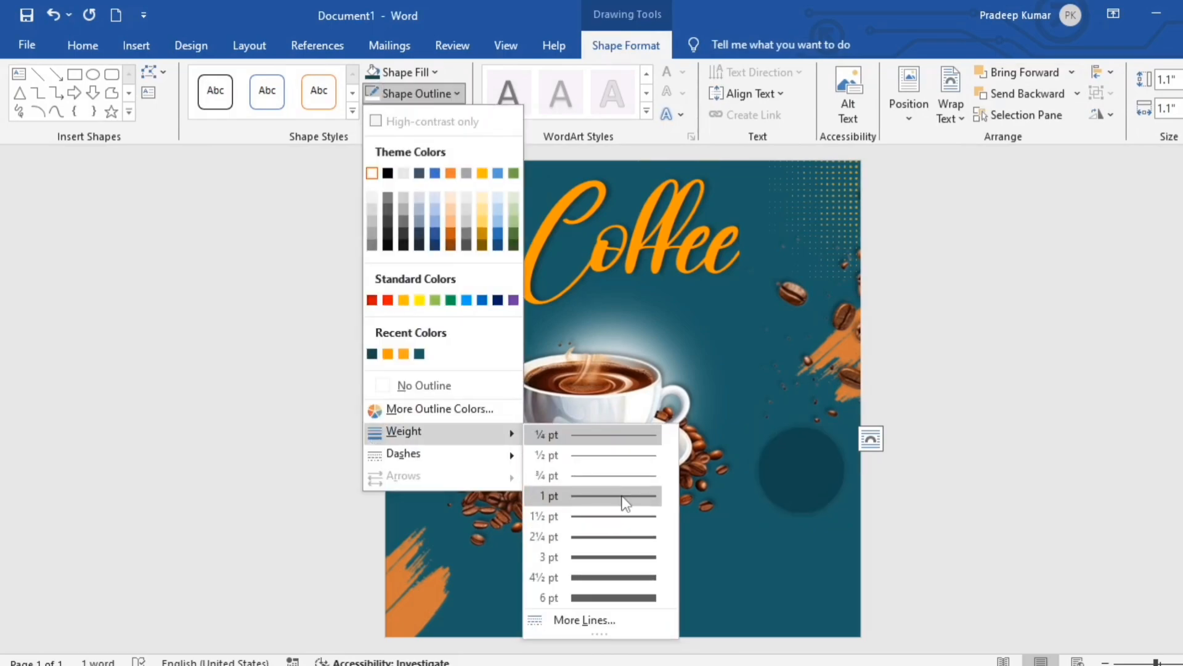
{"action": "left_click", "coordinate": [626, 538]}
{"action": "left_click", "coordinate": [988, 529]}
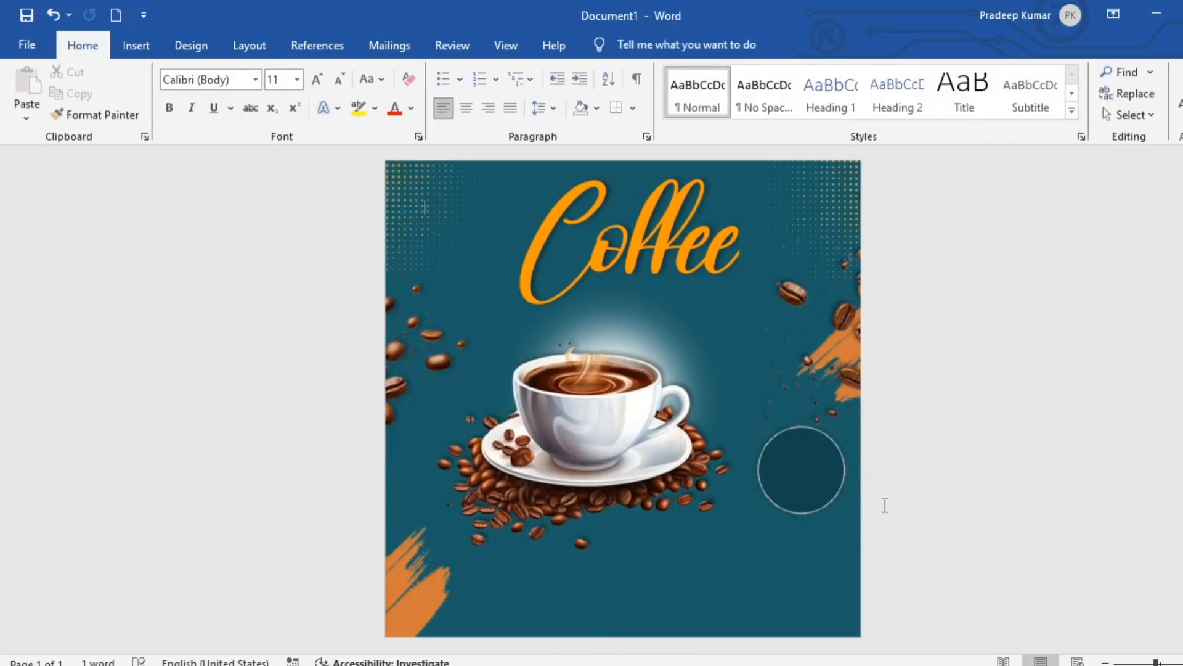
{"action": "scroll", "coordinate": [954, 481], "scroll_direction": "up", "scroll_amount": 5}
{"action": "scroll", "coordinate": [954, 481], "scroll_direction": "down", "scroll_amount": 5}
{"action": "left_click", "coordinate": [990, 364]}
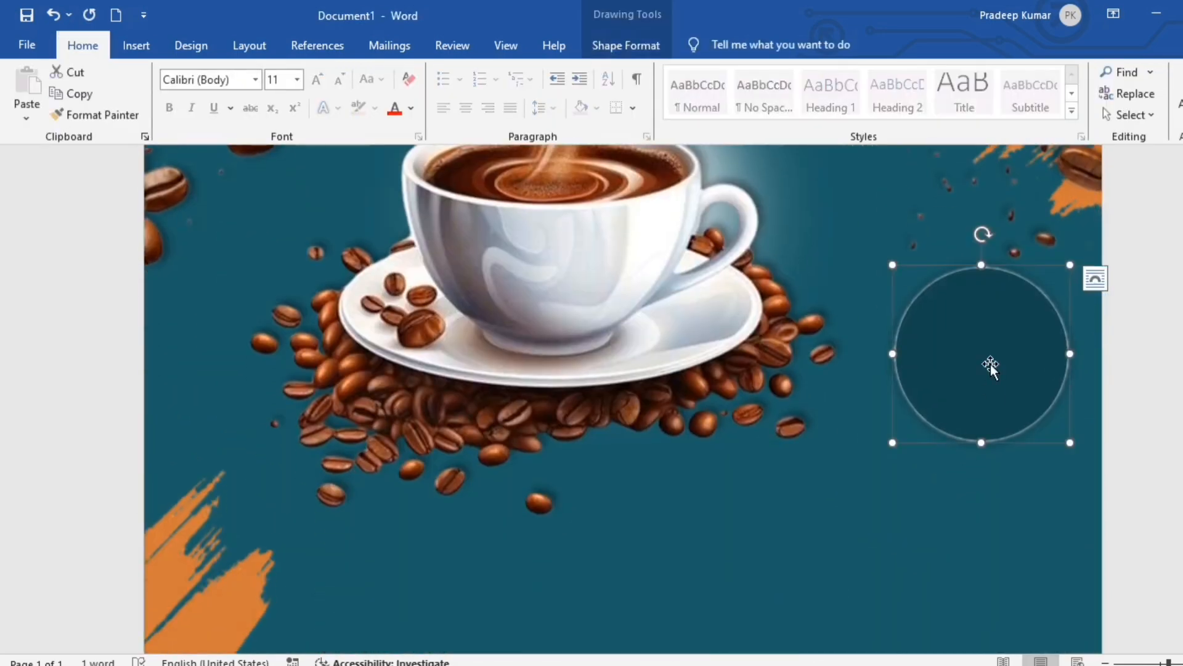
{"action": "scroll", "coordinate": [1147, 494], "scroll_direction": "up", "scroll_amount": 5}
{"action": "left_click", "coordinate": [1117, 493]}
{"action": "scroll", "coordinate": [1118, 493], "scroll_direction": "down", "scroll_amount": 6}
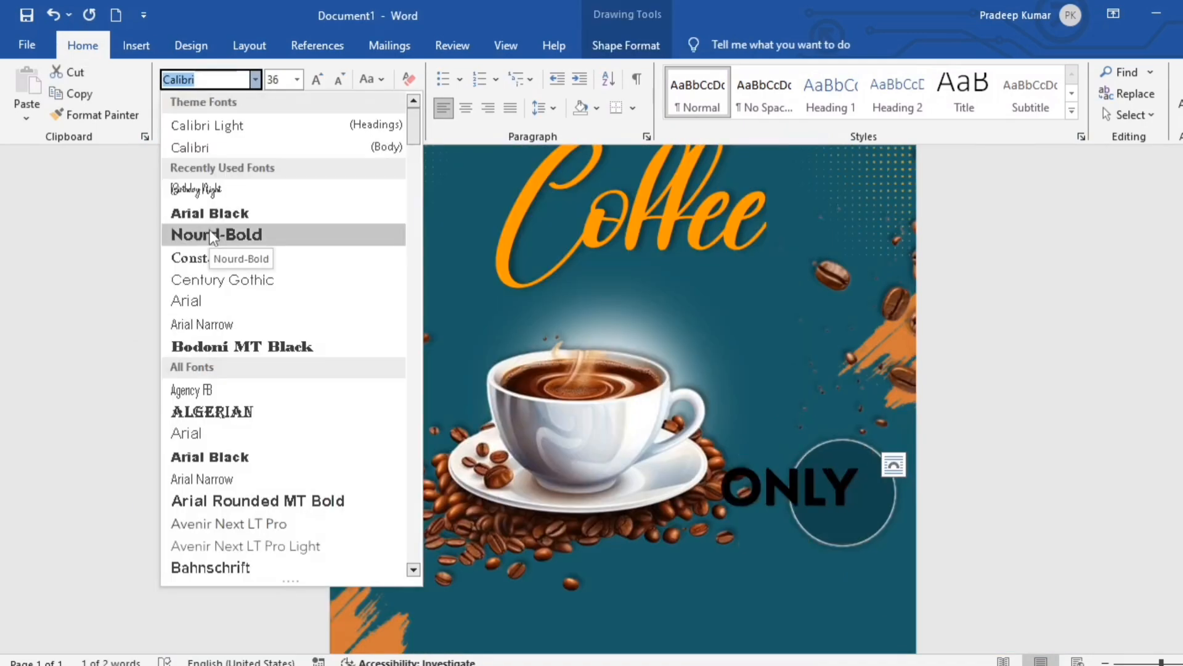
Step: Set the "ONLY" text to the Nourd-Bold font in white and reduce its size to 20 pt
{"action": "left_click", "coordinate": [212, 235]}
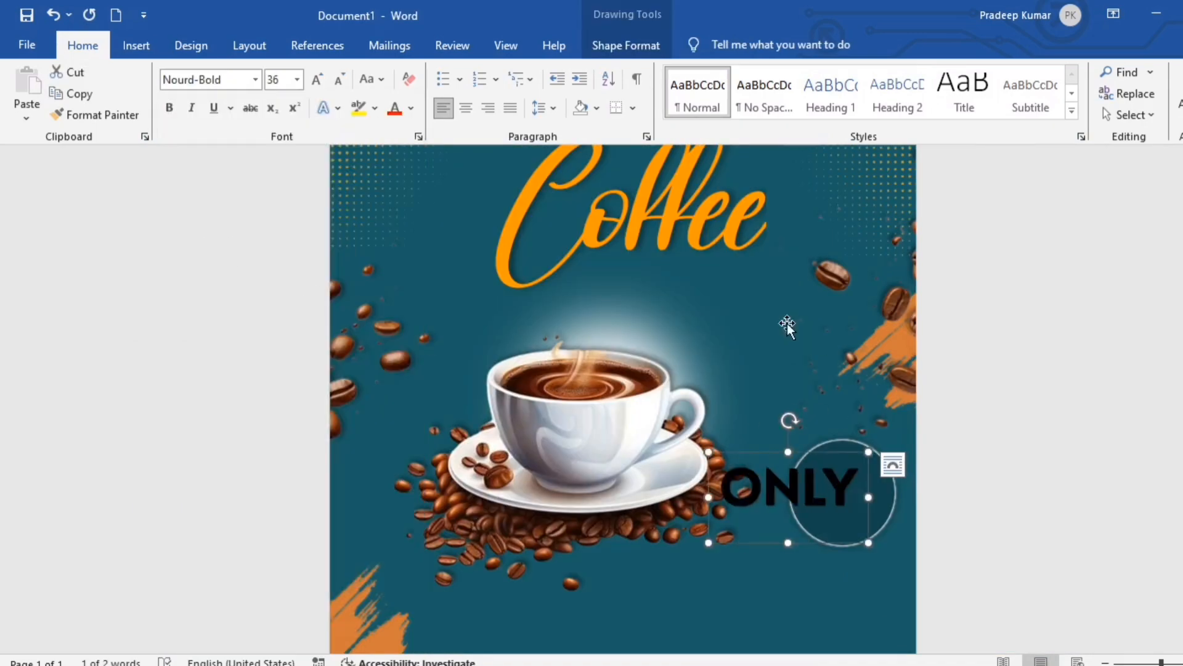
{"action": "left_click", "coordinate": [412, 108]}
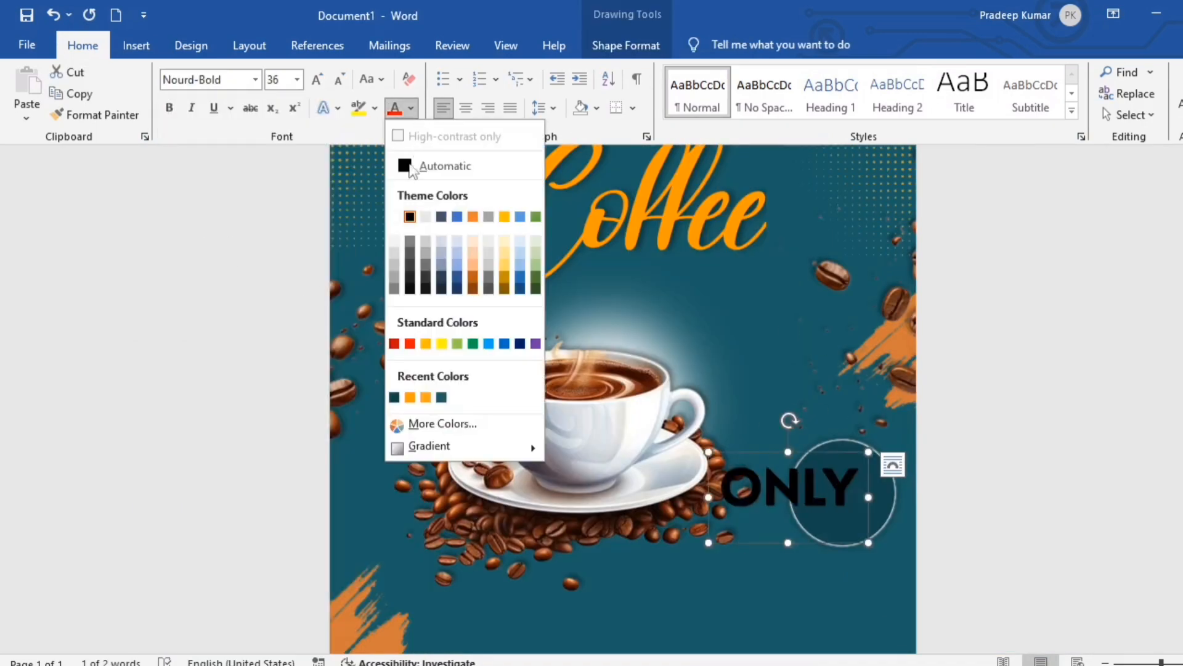
{"action": "left_click", "coordinate": [393, 219]}
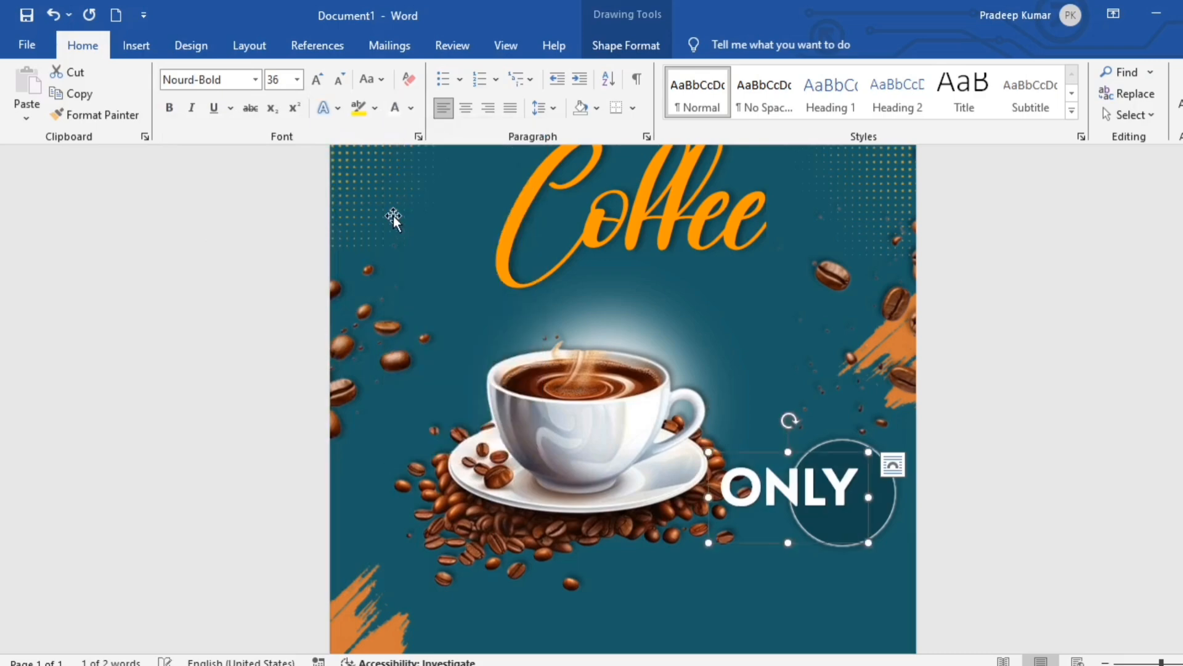
{"action": "left_click", "coordinate": [339, 80]}
{"action": "left_click", "coordinate": [340, 80]}
{"action": "left_click", "coordinate": [340, 80]}
{"action": "left_click", "coordinate": [339, 80]}
{"action": "left_click", "coordinate": [339, 80]}
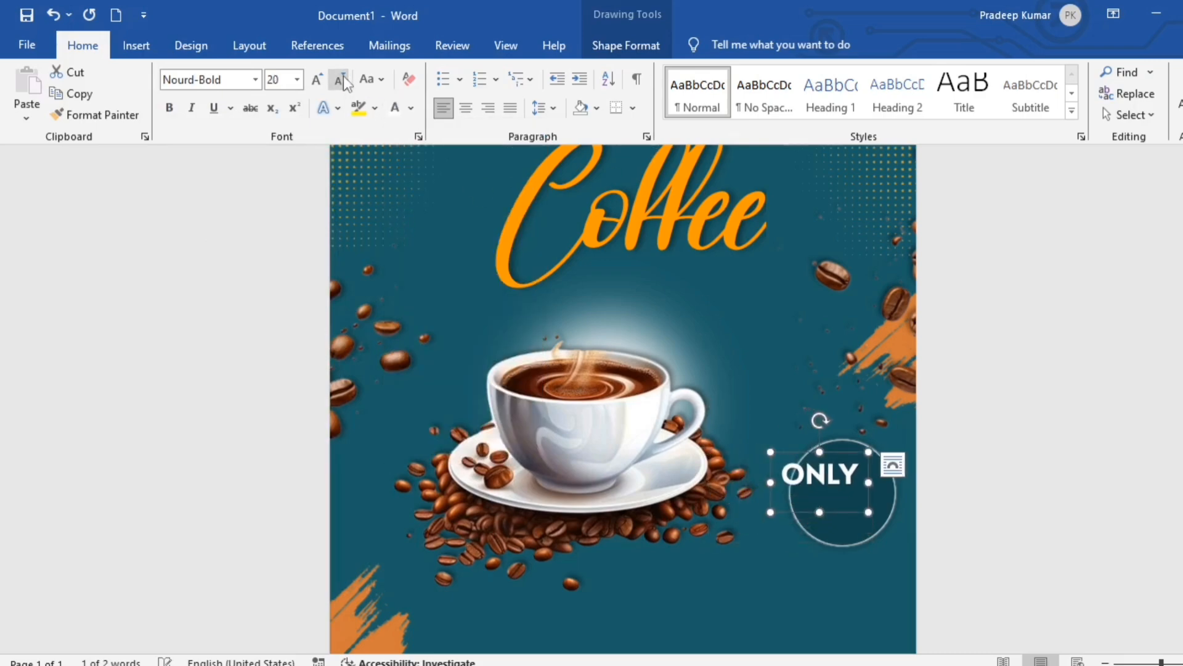
Step: Move the "ONLY" text so it is centred in the upper part of the dark circle
{"action": "key", "text": "Right"}
{"action": "key", "text": "Right"}
{"action": "key", "text": "Right"}
{"action": "key", "text": "Right"}
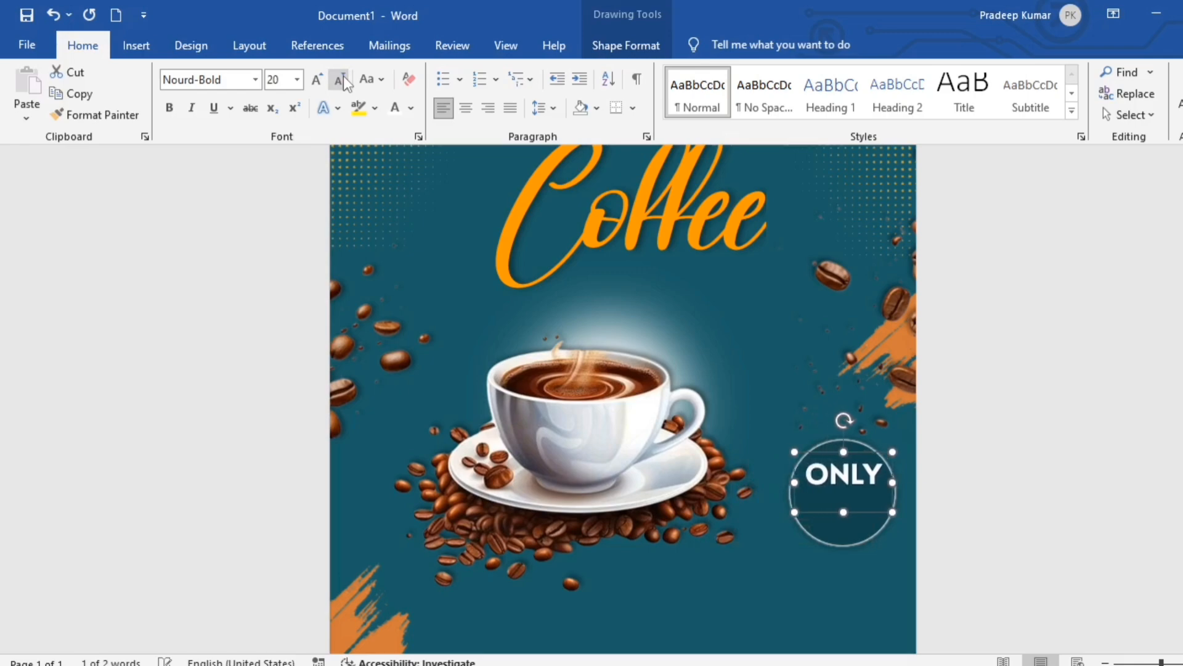
{"action": "key", "text": "Return"}
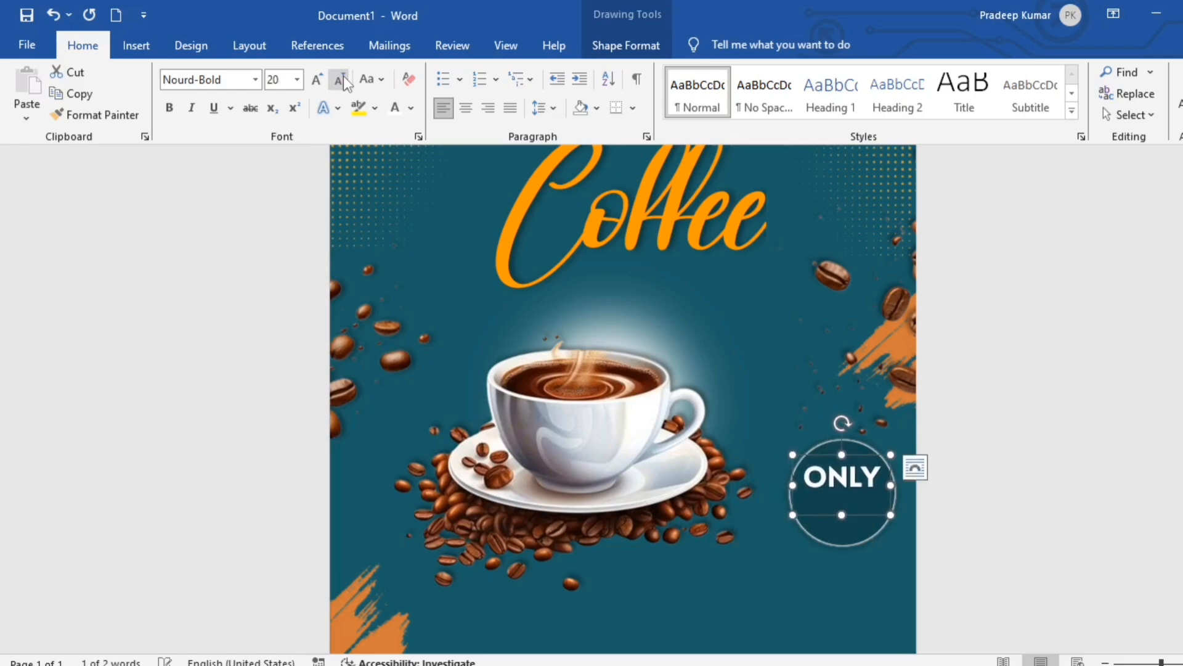
Step: Add the text "$2" below "ONLY" inside the circle and enlarge "ONLY" to 22 pt
{"action": "type", "text": "$2"}
{"action": "key", "text": "shift+Home"}
{"action": "left_click", "coordinate": [318, 80]}
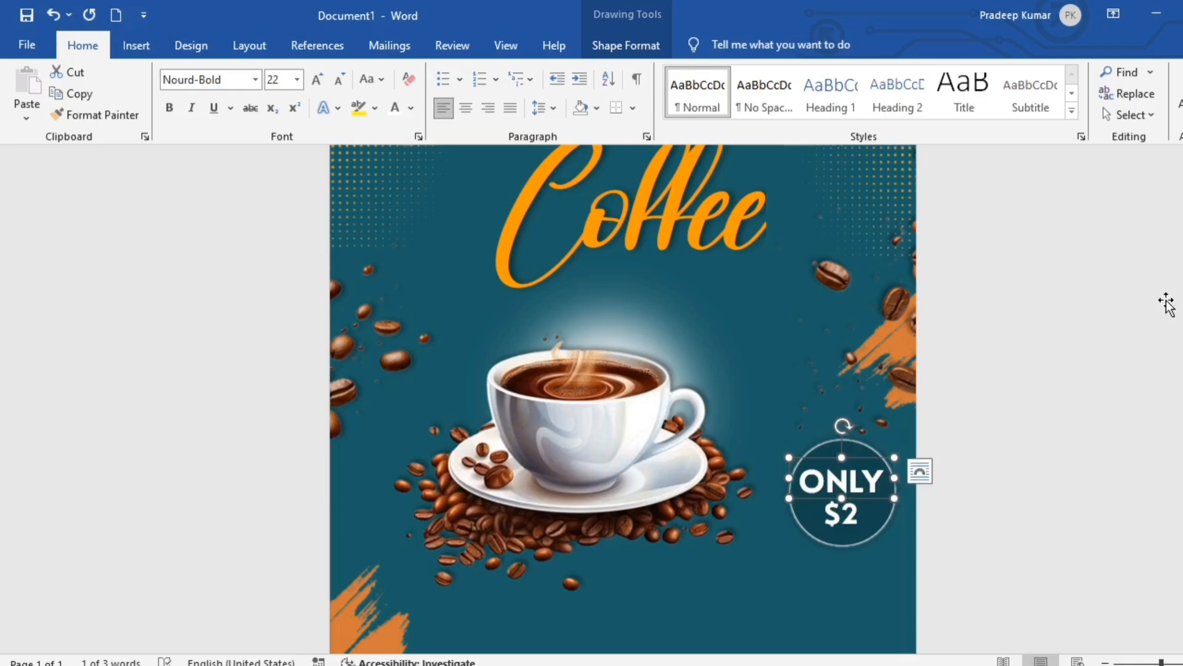
{"action": "left_click", "coordinate": [1092, 399]}
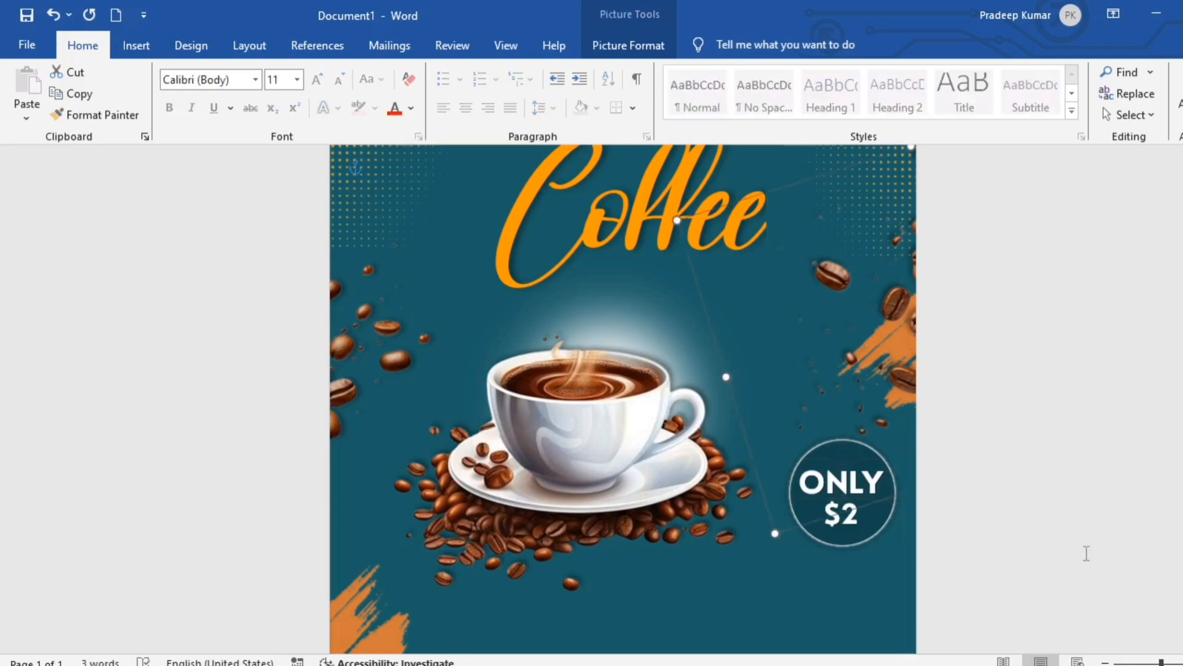
{"action": "left_click", "coordinate": [1085, 552]}
Step: Recolour the "$2" text with the recent light orange colour
{"action": "double_click", "coordinate": [842, 513]}
{"action": "left_click", "coordinate": [410, 108]}
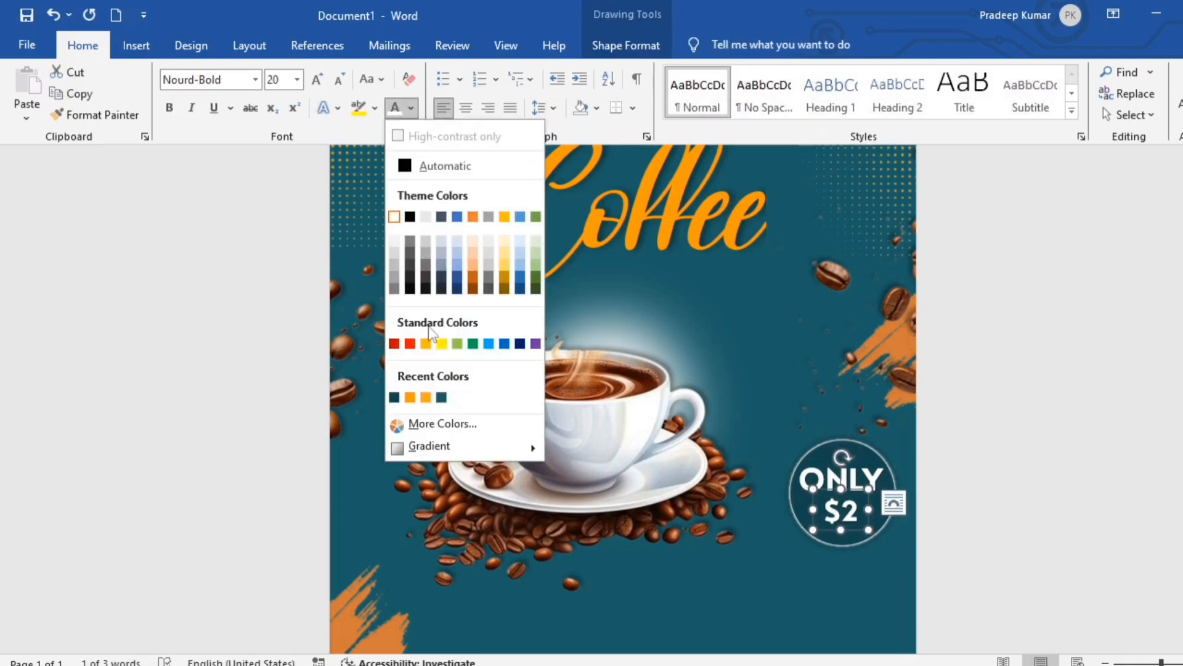
{"action": "left_click", "coordinate": [425, 398]}
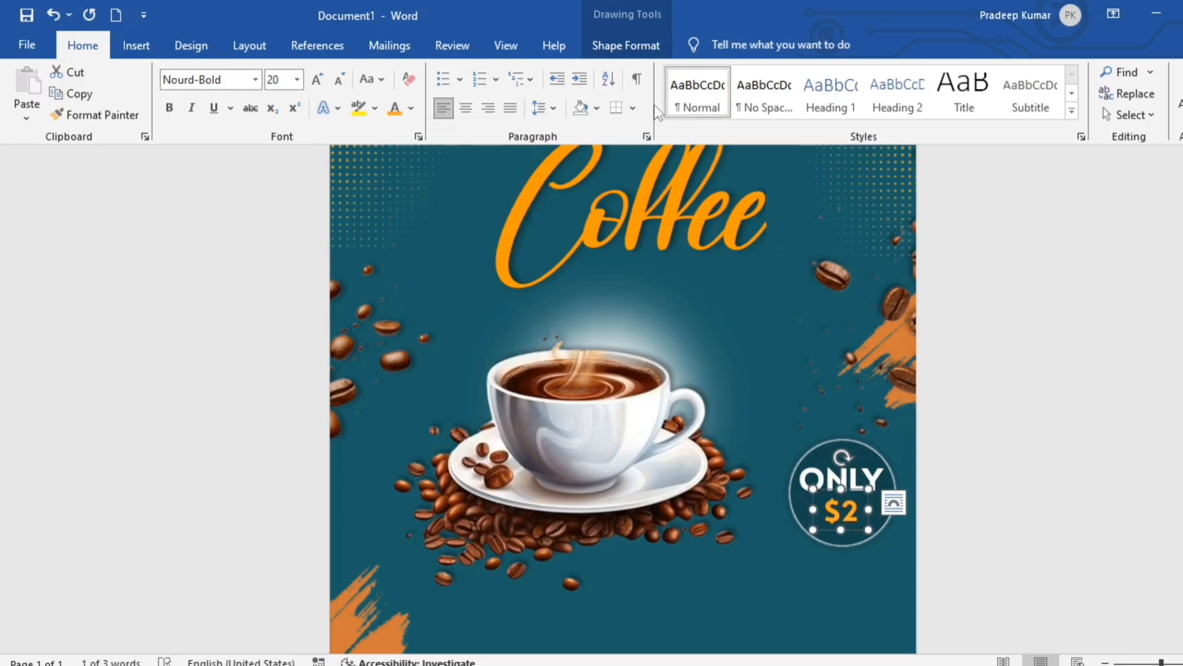
Step: Apply an outer shadow text effect to the "$2" text
{"action": "left_click", "coordinate": [648, 38]}
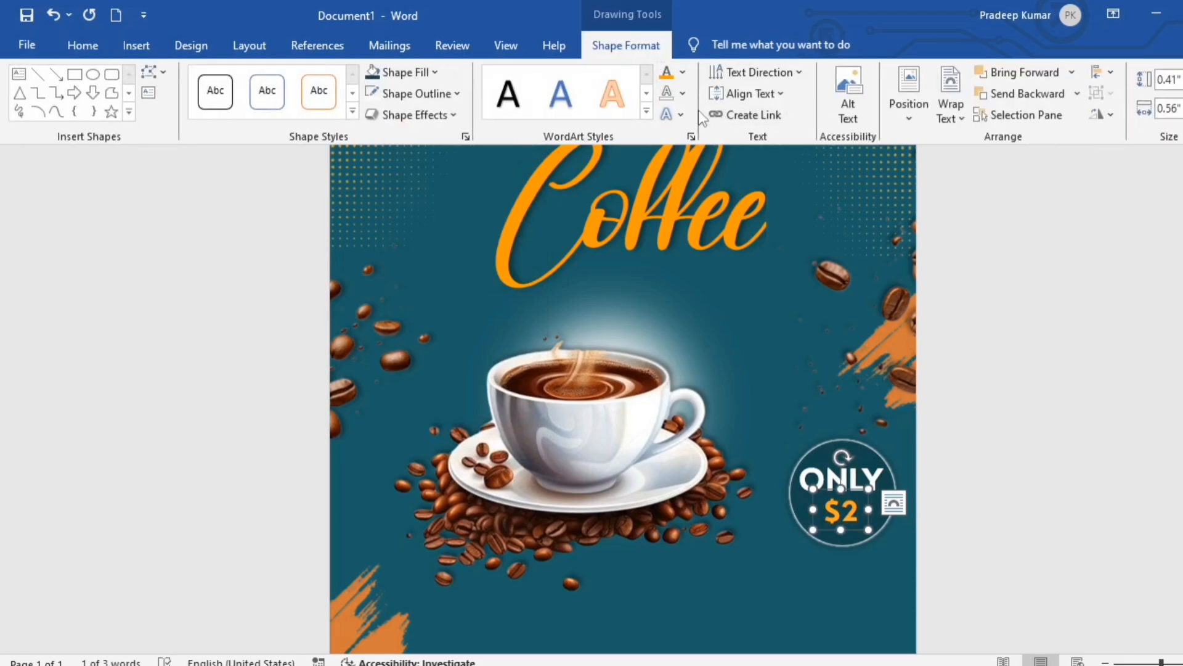
{"action": "left_click", "coordinate": [678, 115]}
{"action": "mouse_move", "coordinate": [743, 159]}
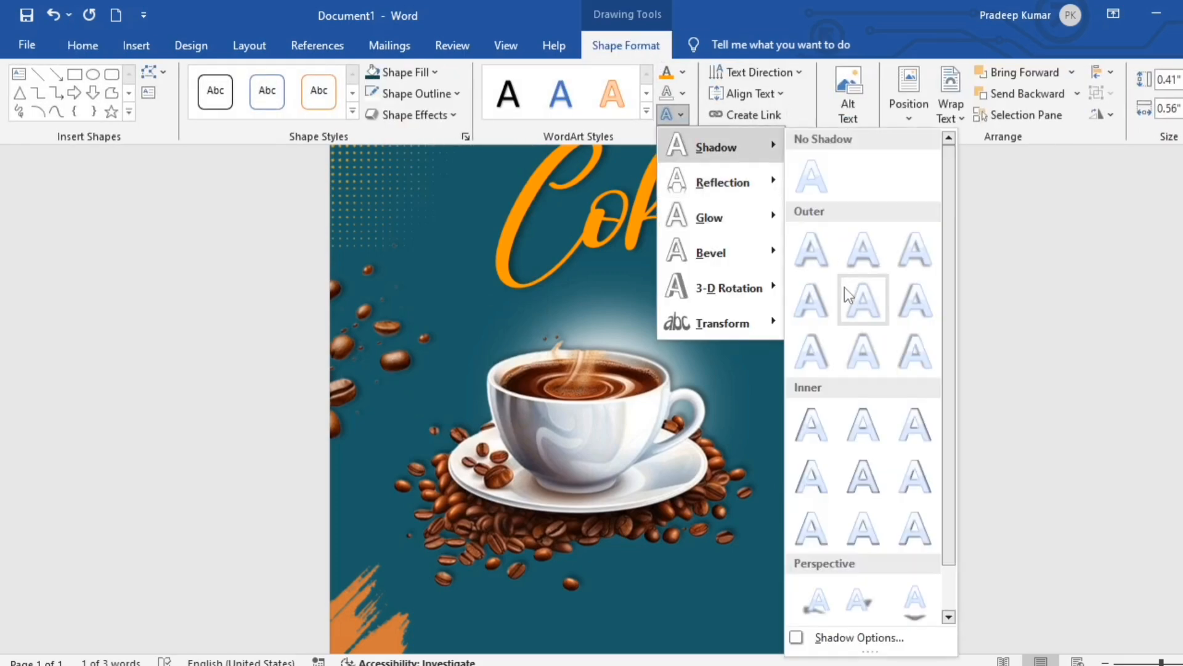
{"action": "left_click", "coordinate": [860, 342]}
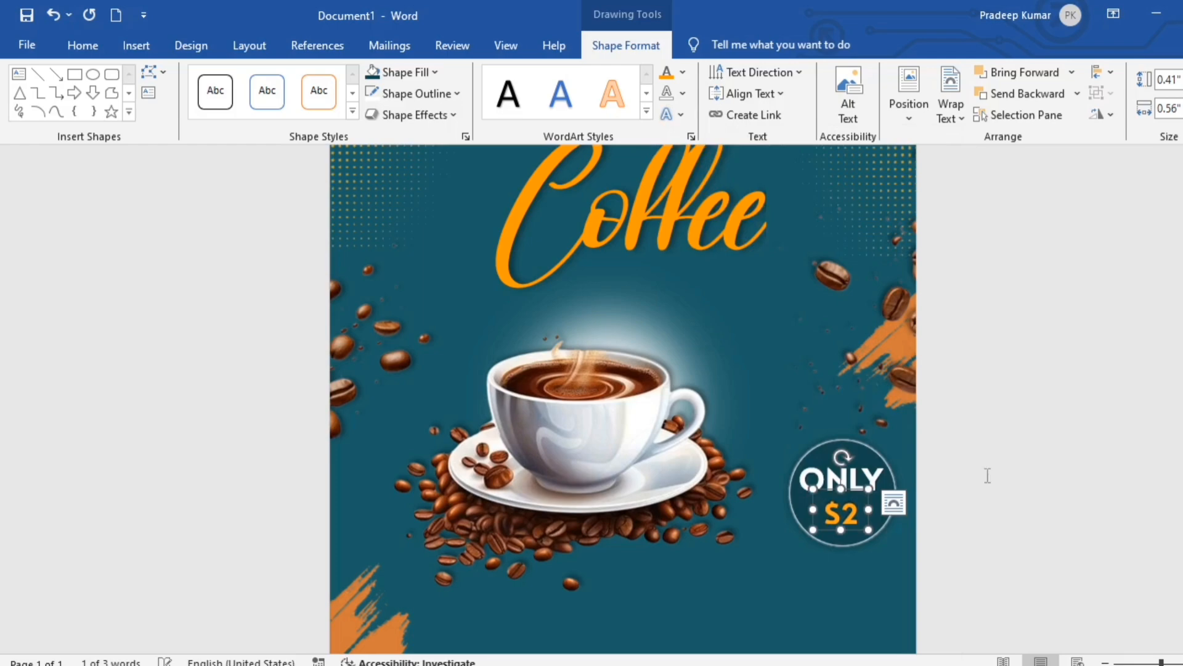
{"action": "left_click", "coordinate": [1051, 528]}
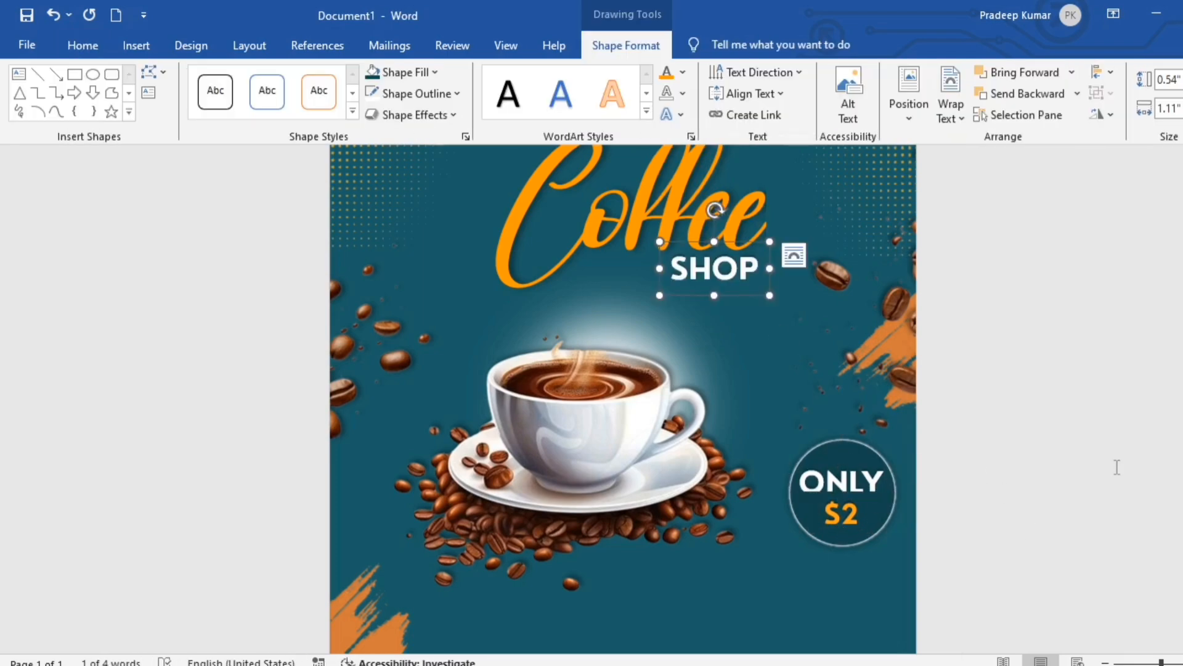
Step: Draw a rounded rectangle about 1.63" wide and 0.38" high near the poster's lower-right corner, below the price badge
{"action": "left_click", "coordinate": [1117, 466]}
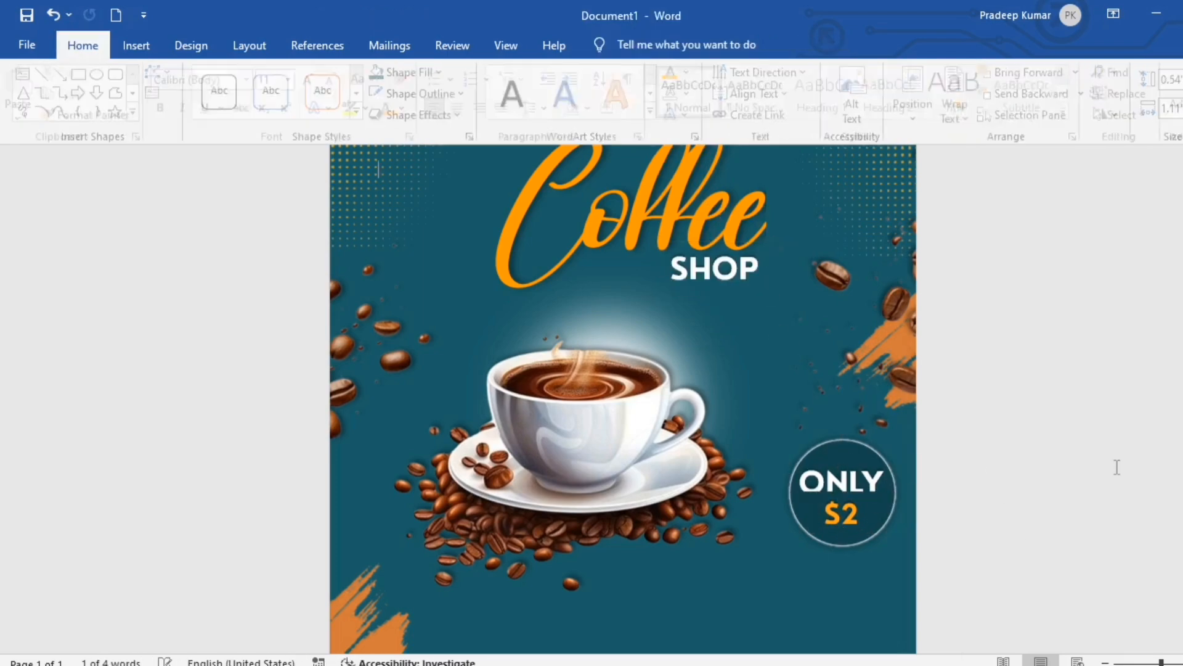
{"action": "left_click", "coordinate": [135, 45]}
{"action": "left_click", "coordinate": [271, 73]}
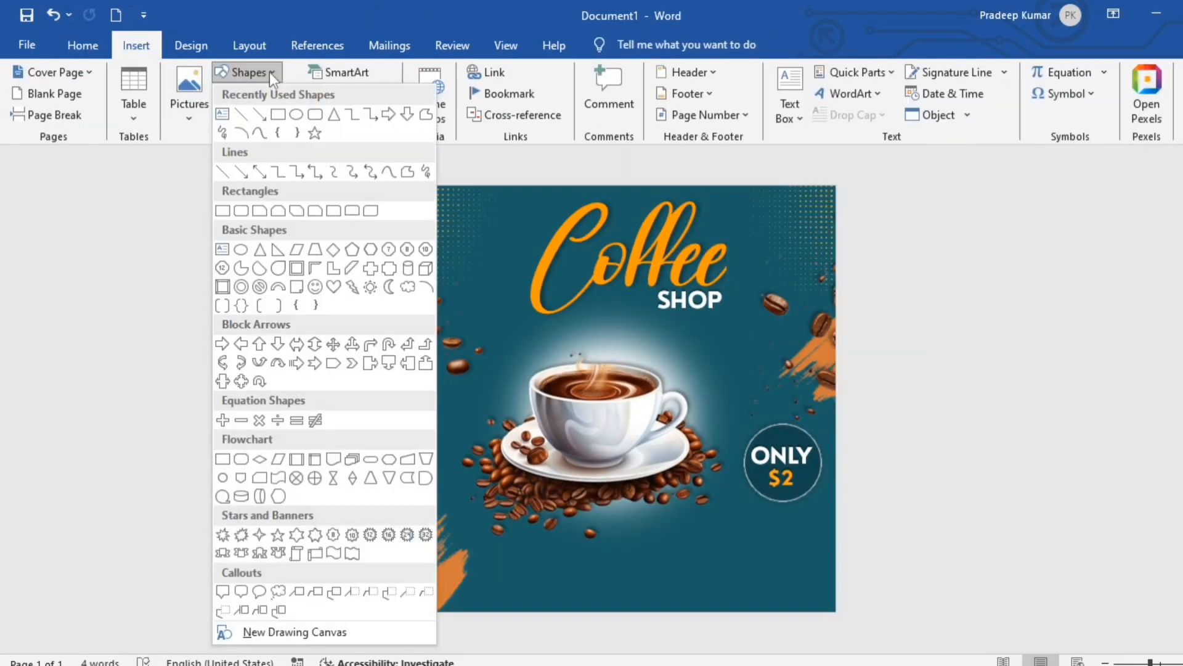
{"action": "left_click", "coordinate": [316, 115]}
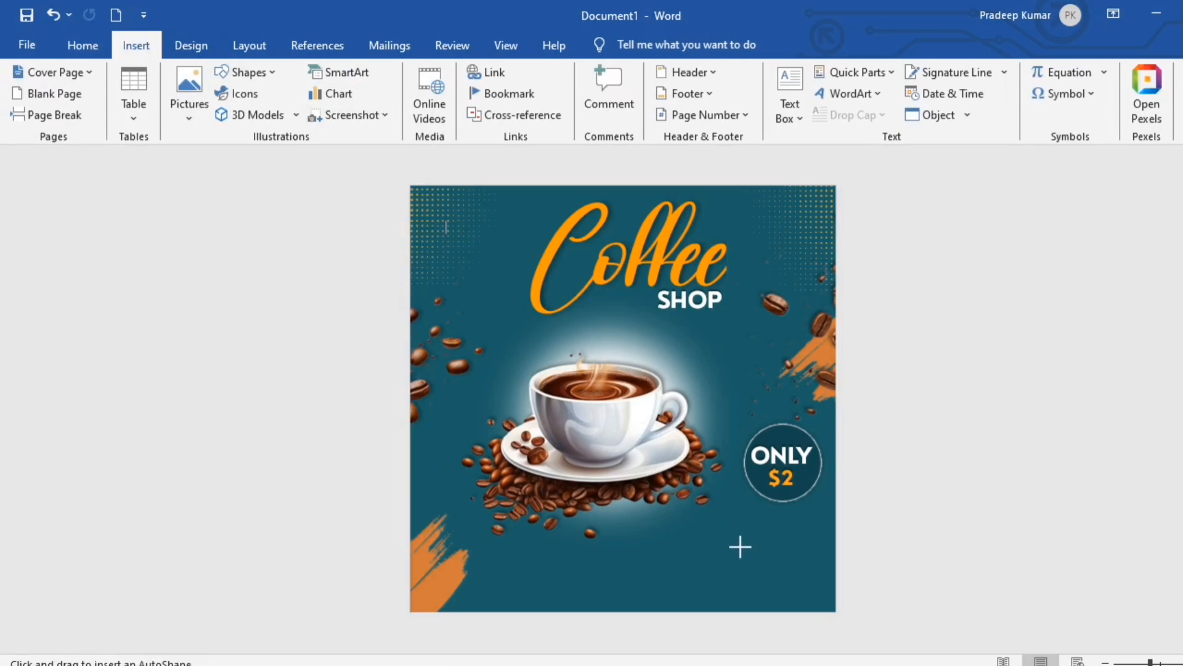
{"action": "left_click_drag", "start_coordinate": [705, 567], "coordinate": [820, 596]}
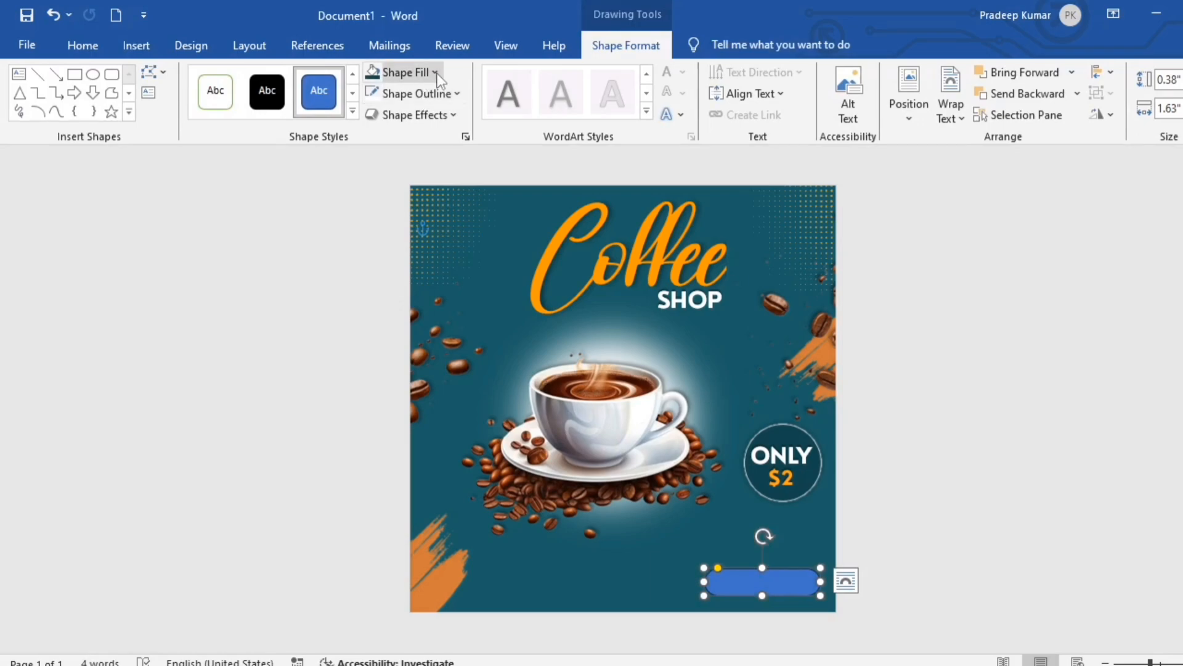
Step: Fill the rounded rectangle with white and remove its outline
{"action": "left_click", "coordinate": [406, 72]}
{"action": "left_click", "coordinate": [372, 153]}
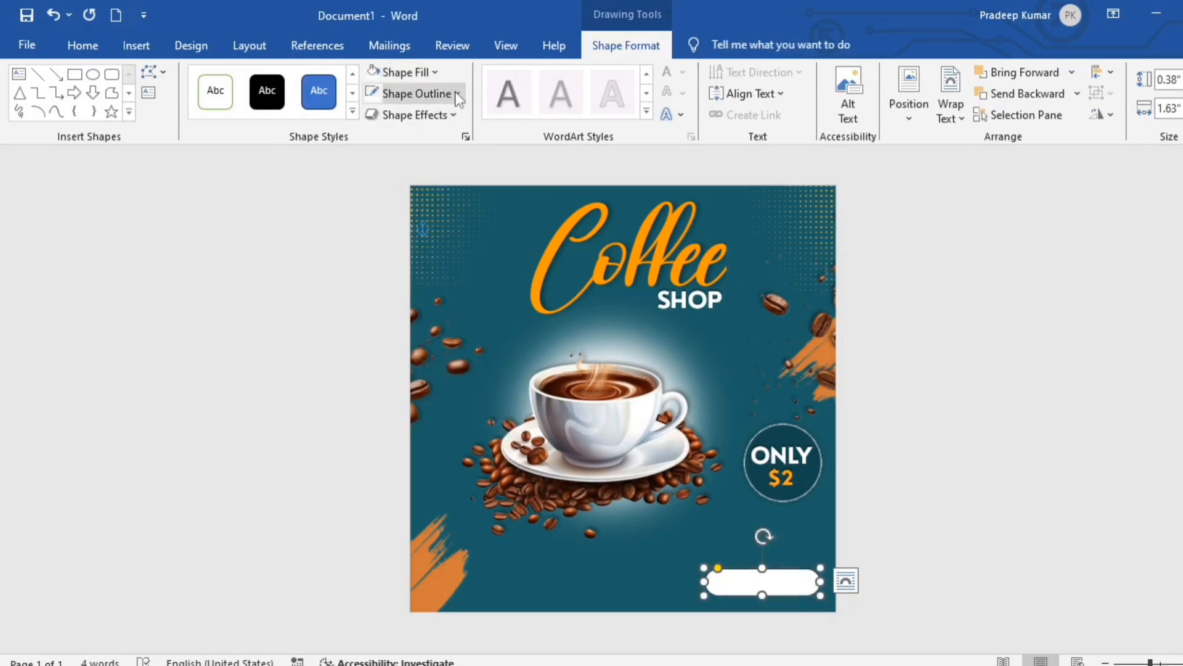
{"action": "left_click", "coordinate": [416, 93]}
{"action": "left_click", "coordinate": [389, 382]}
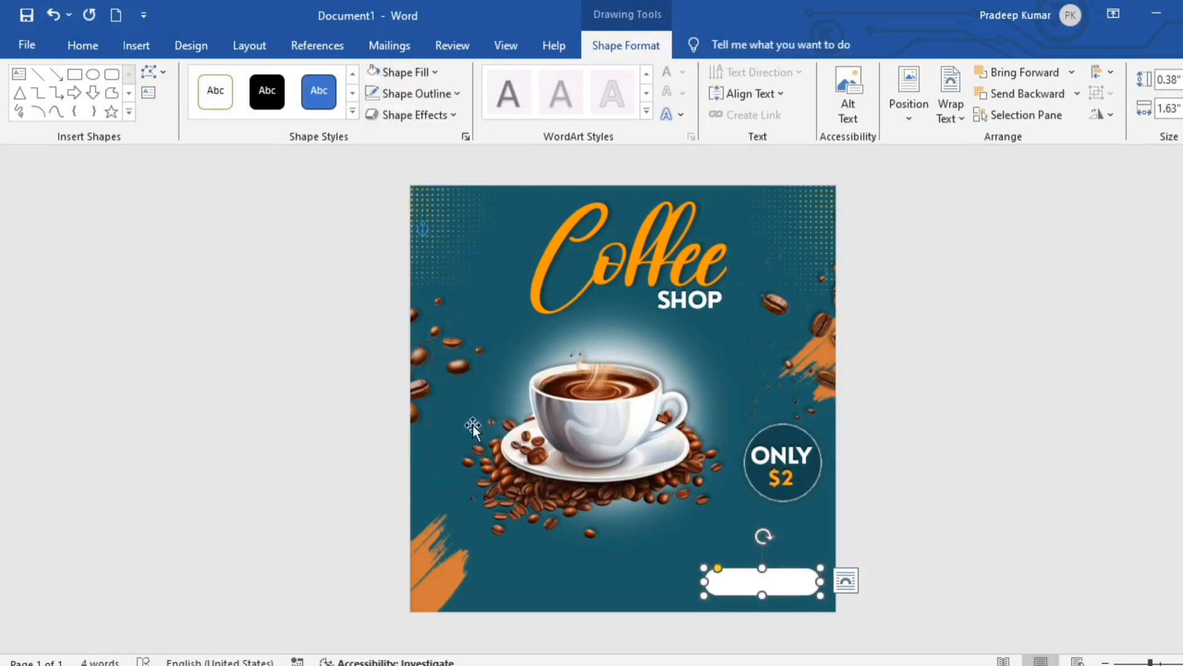
{"action": "left_click", "coordinate": [999, 521]}
Step: Duplicate the "SHOP" text box and move the copy onto the white rounded rectangle
{"action": "scroll", "coordinate": [760, 531], "scroll_direction": "up", "scroll_amount": 5}
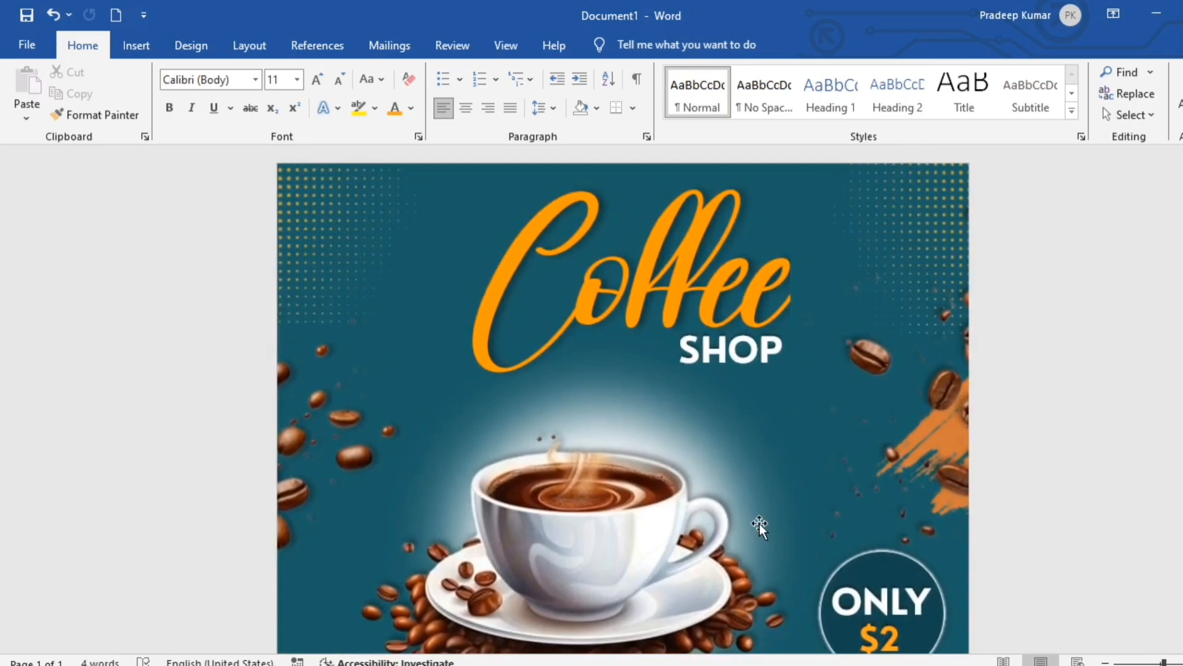
{"action": "scroll", "coordinate": [760, 517], "scroll_direction": "down", "scroll_amount": 3}
{"action": "scroll", "coordinate": [760, 509], "scroll_direction": "up", "scroll_amount": 2}
{"action": "left_click", "coordinate": [770, 269]}
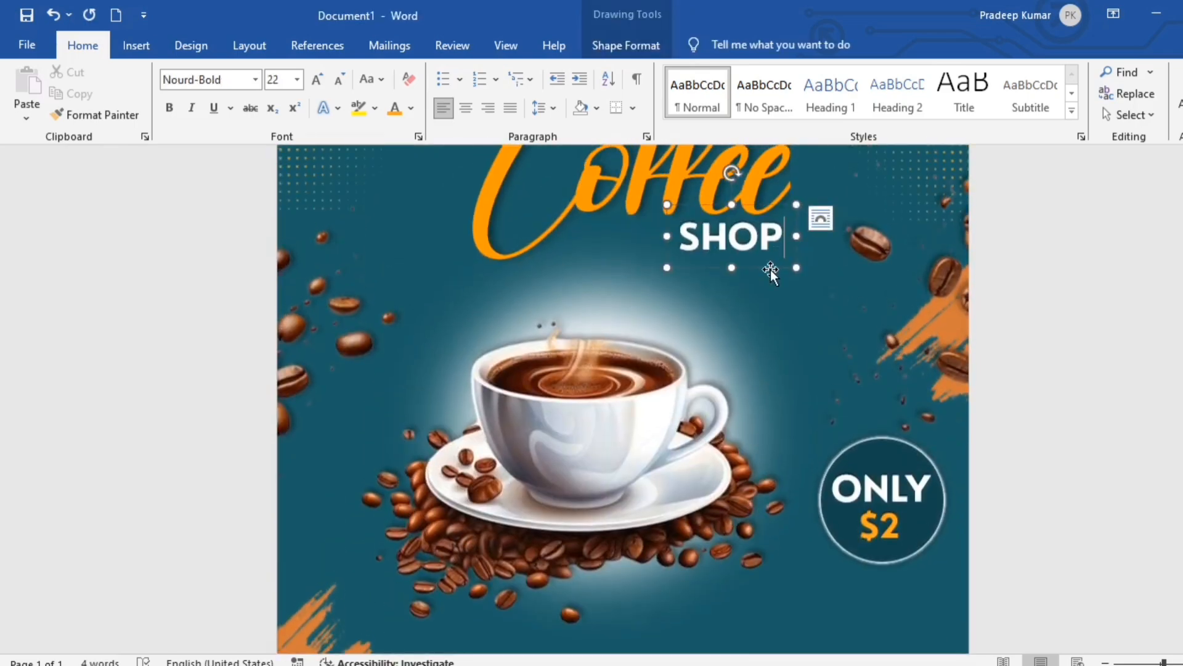
{"action": "key", "text": "ctrl+d"}
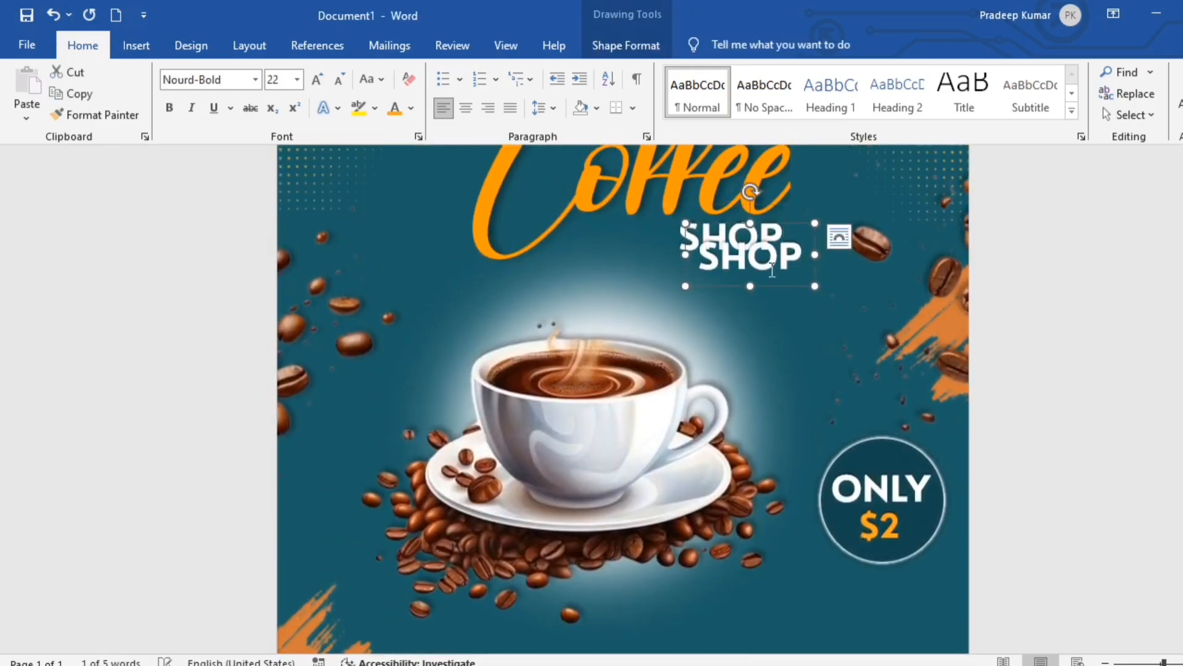
{"action": "left_click_drag", "start_coordinate": [789, 286], "coordinate": [862, 607]}
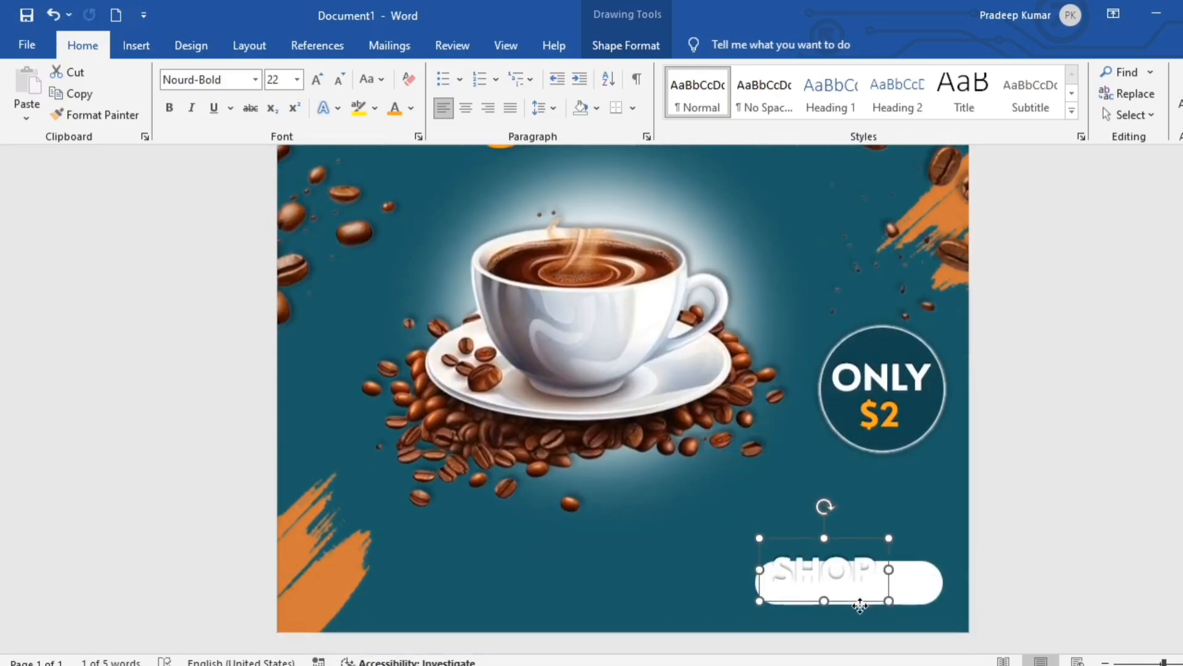
Step: Recolour the copied text black, change it to "ORDER NOW" and set its size to 14 pt
{"action": "left_click", "coordinate": [411, 109]}
{"action": "left_click", "coordinate": [431, 159]}
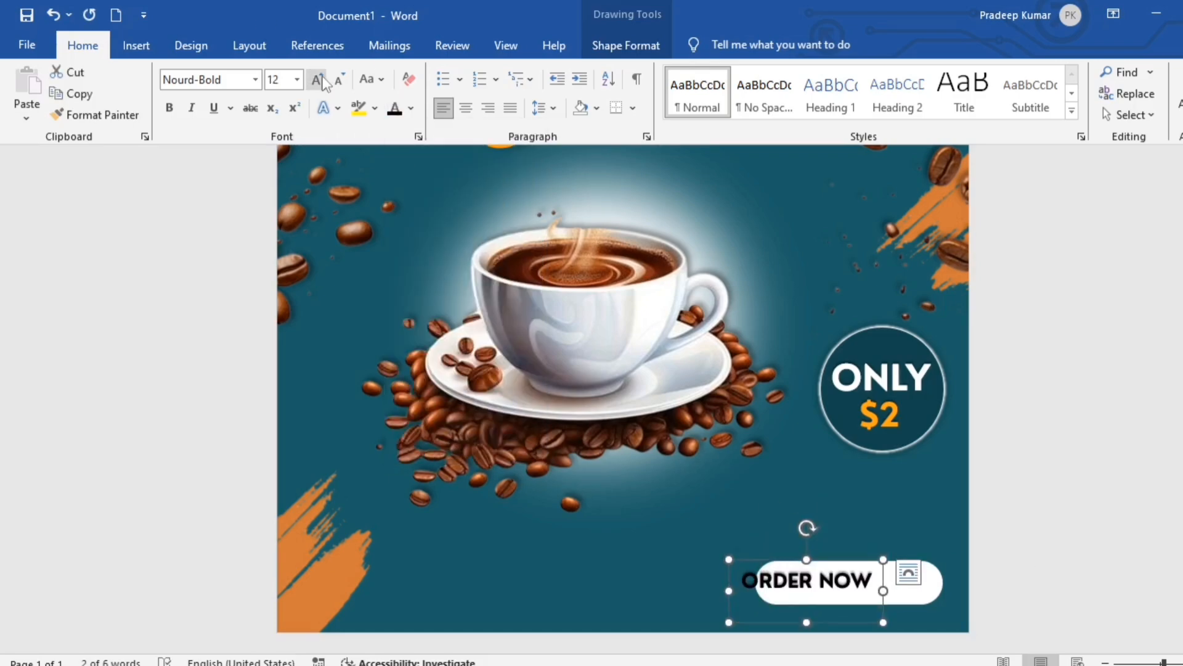
{"action": "left_click", "coordinate": [318, 80]}
Step: Nudge the "ORDER NOW" text box sideways until the text is centred on the white rounded rectangle
{"action": "key", "text": "Right"}
{"action": "key", "text": "Right"}
{"action": "key", "text": "Right"}
{"action": "key", "text": "Right"}
{"action": "key", "text": "Right"}
{"action": "key", "text": "Right"}
{"action": "key", "text": "Right"}
{"action": "key", "text": "Right"}
{"action": "key", "text": "Right"}
{"action": "key", "text": "Right"}
{"action": "key", "text": "Right"}
{"action": "key", "text": "Right"}
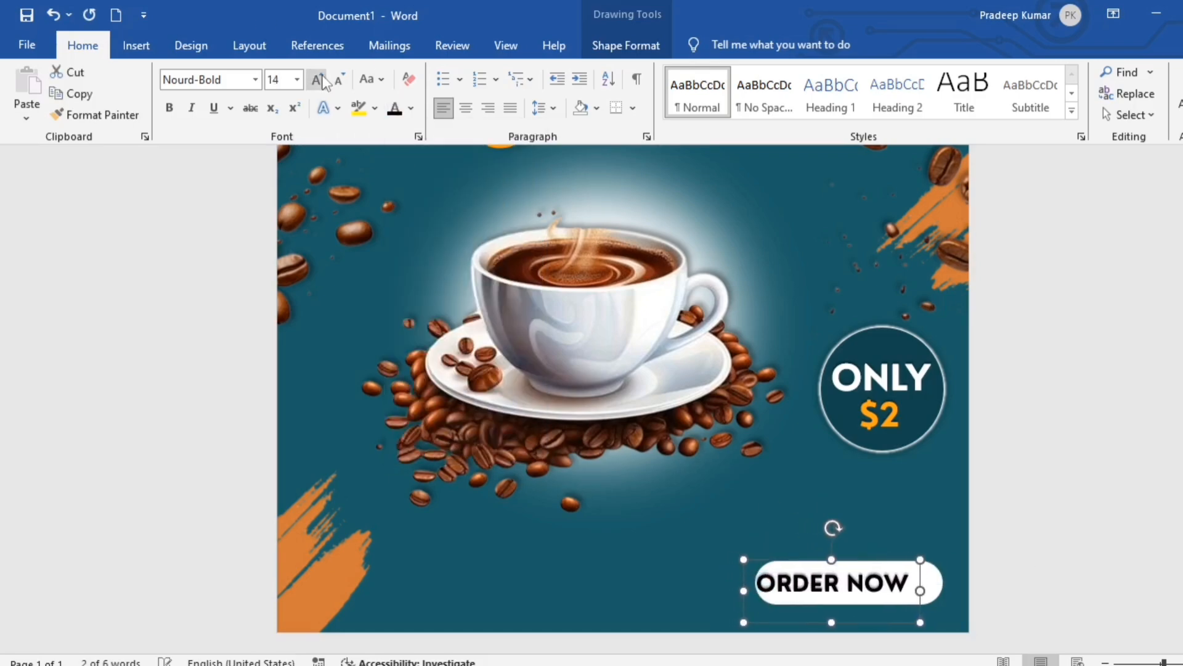
{"action": "key", "text": "Right"}
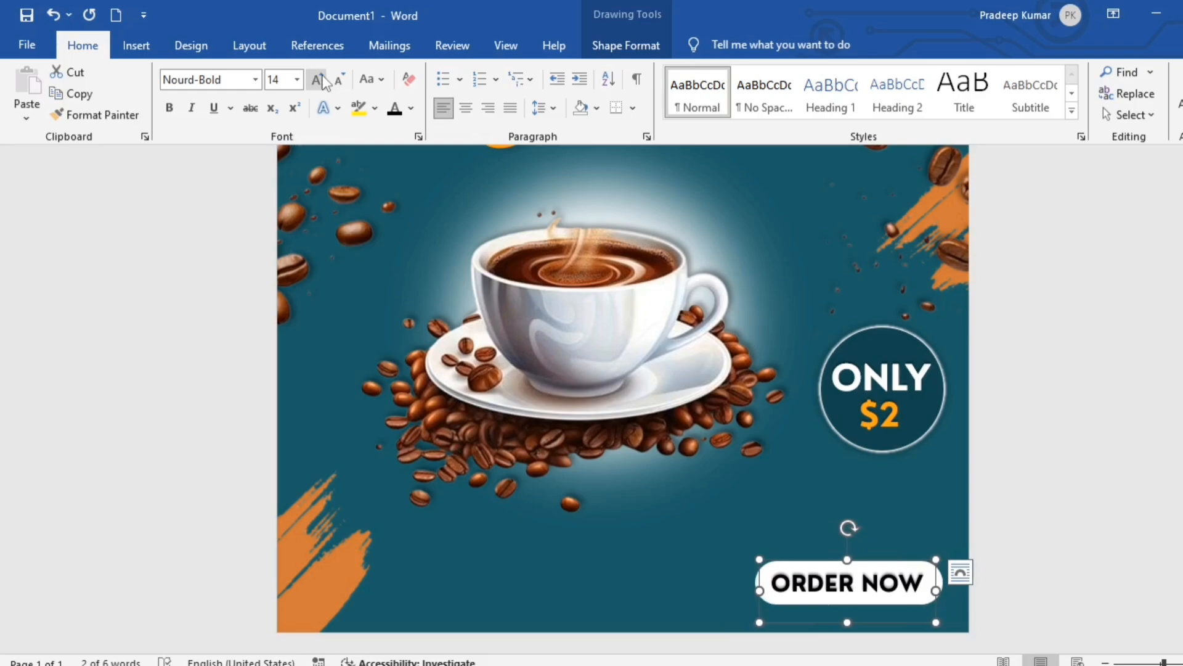
{"action": "key", "text": "Right"}
{"action": "key", "text": "Right"}
{"action": "key", "text": "Right"}
{"action": "key", "text": "Escape"}
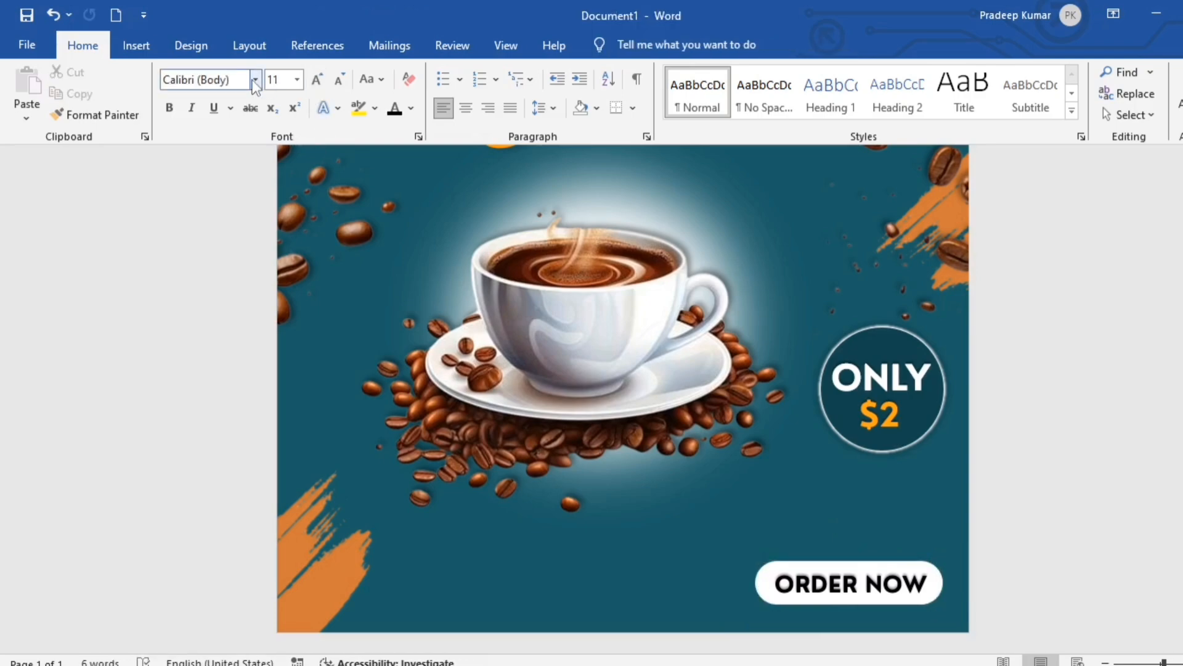
Step: Add text boxes near the poster's lower-left corner with the phone number and "ADDRESS HERE" in bold white
{"action": "left_click", "coordinate": [136, 45]}
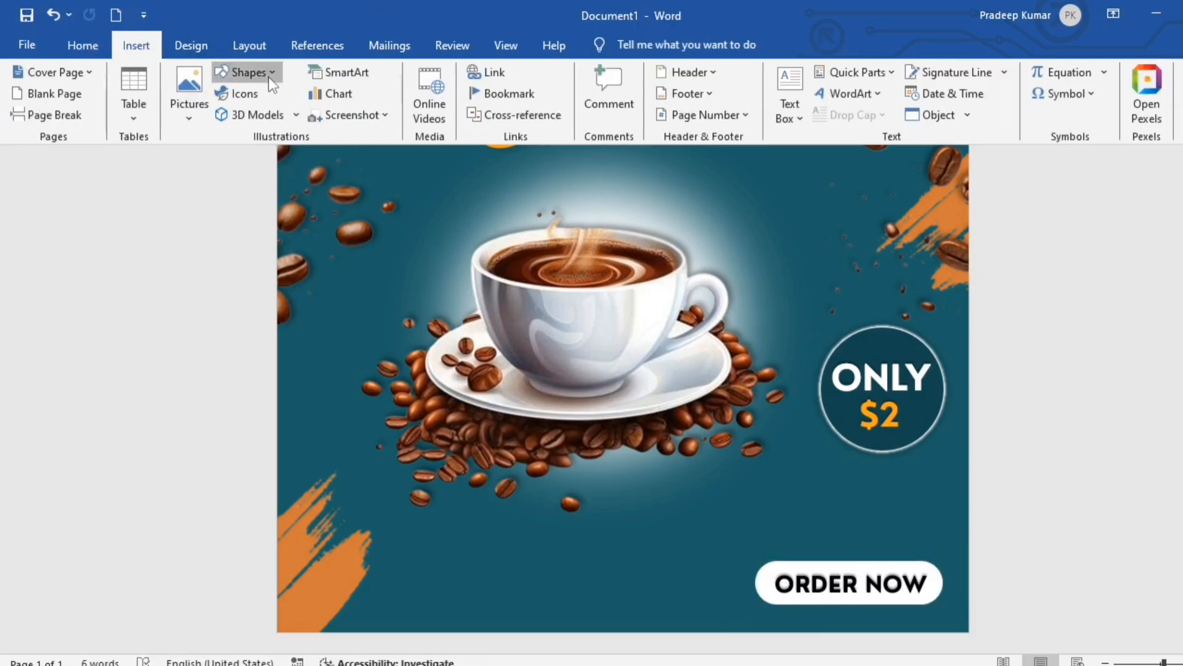
{"action": "left_click", "coordinate": [248, 73]}
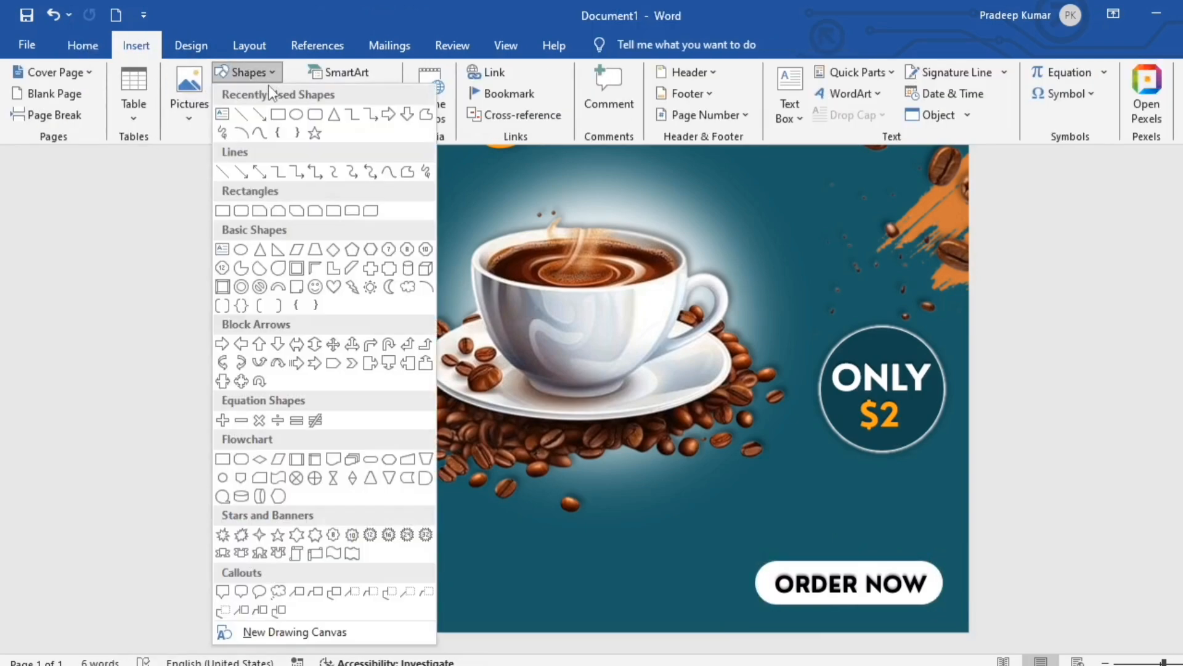
{"action": "left_click", "coordinate": [223, 114]}
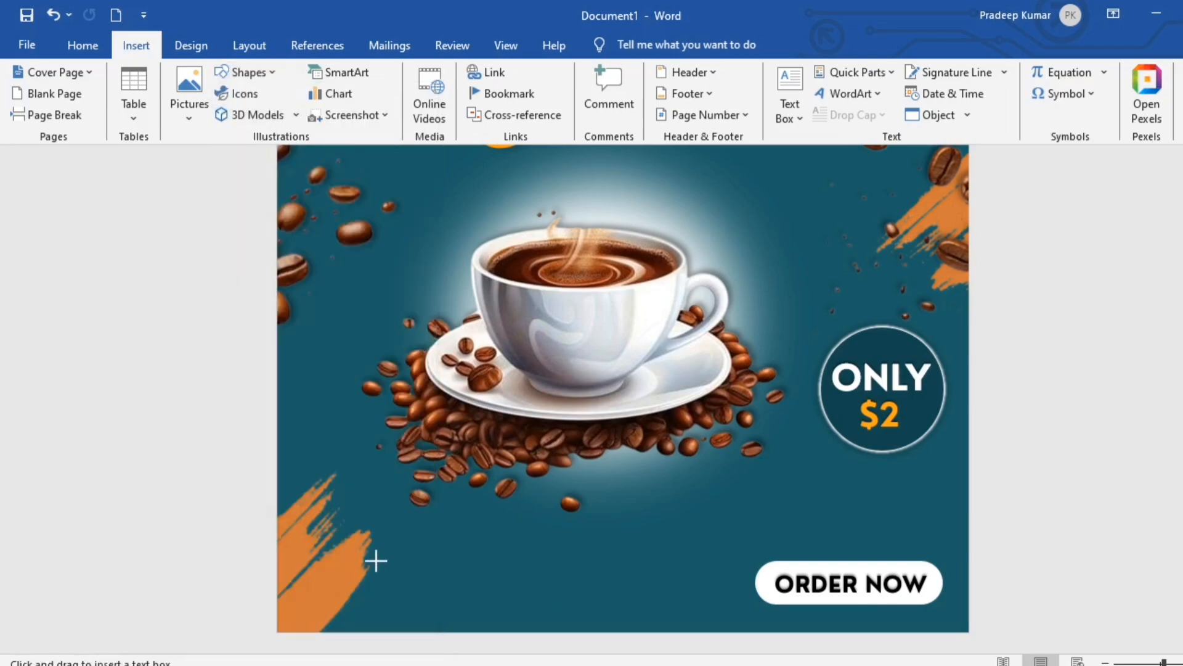
{"action": "mouse_move", "coordinate": [357, 554]}
{"action": "left_mouse_down"}
{"action": "mouse_move", "coordinate": [575, 584]}
{"action": "mouse_move", "coordinate": [617, 612]}
{"action": "left_mouse_up"}
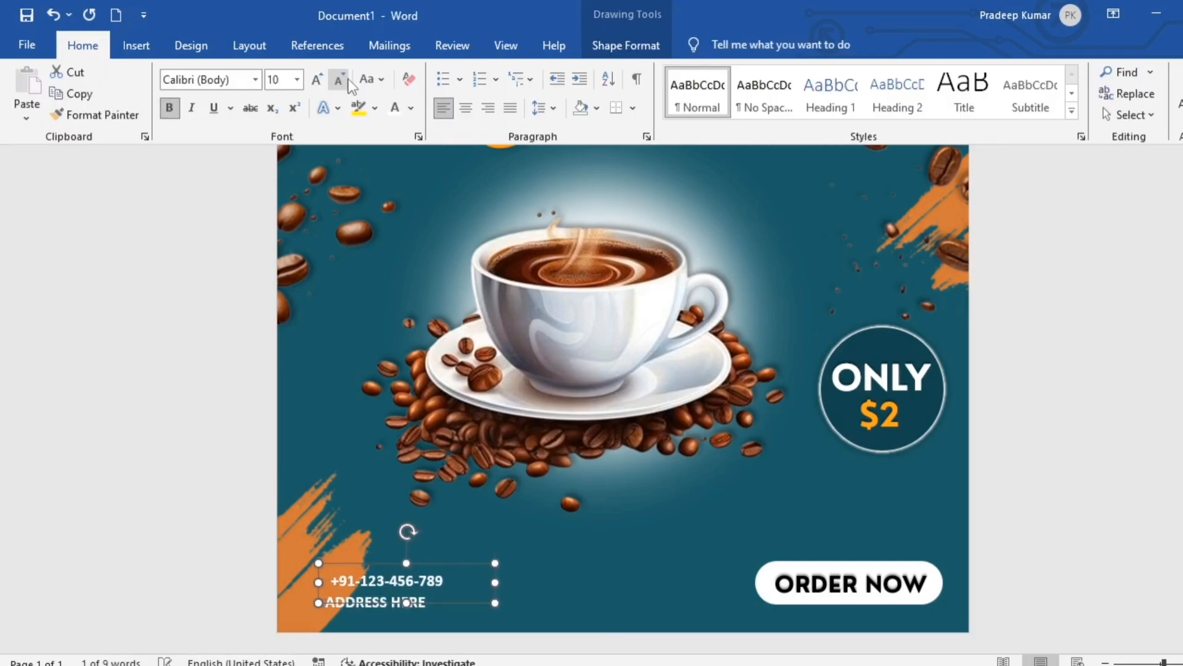
Step: Set the contact lines to 10 pt and place "ADDRESS HERE" directly beneath the phone number
{"action": "left_click", "coordinate": [338, 79]}
{"action": "left_click", "coordinate": [349, 81]}
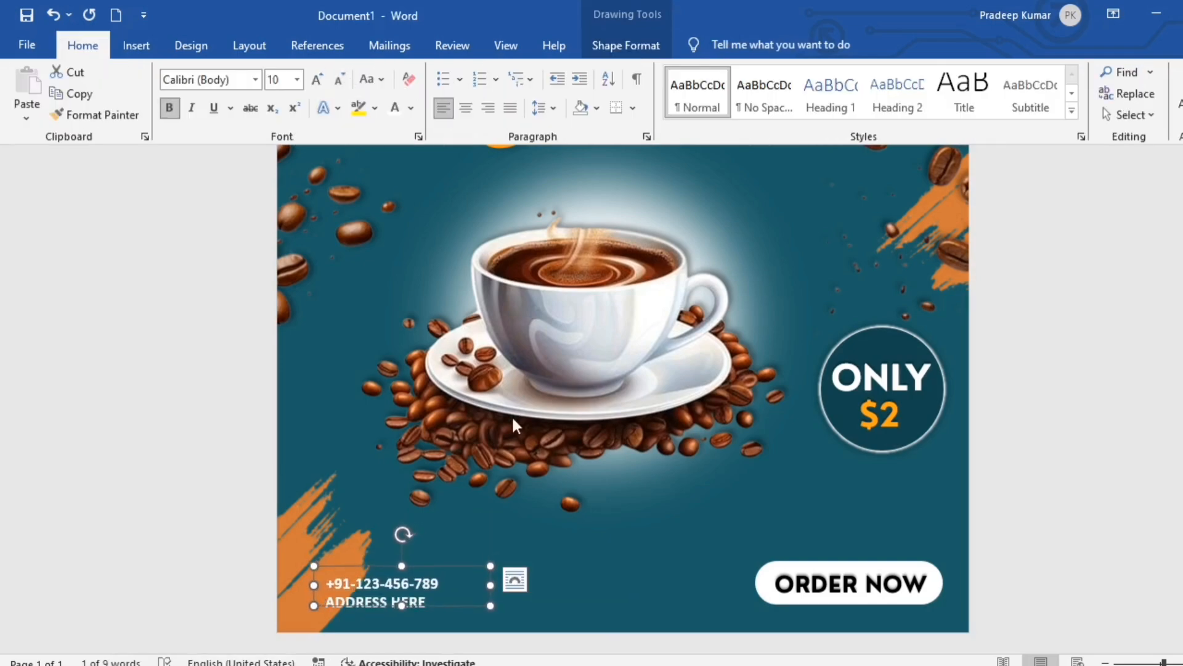
{"action": "left_click", "coordinate": [604, 580]}
{"action": "left_click", "coordinate": [428, 623]}
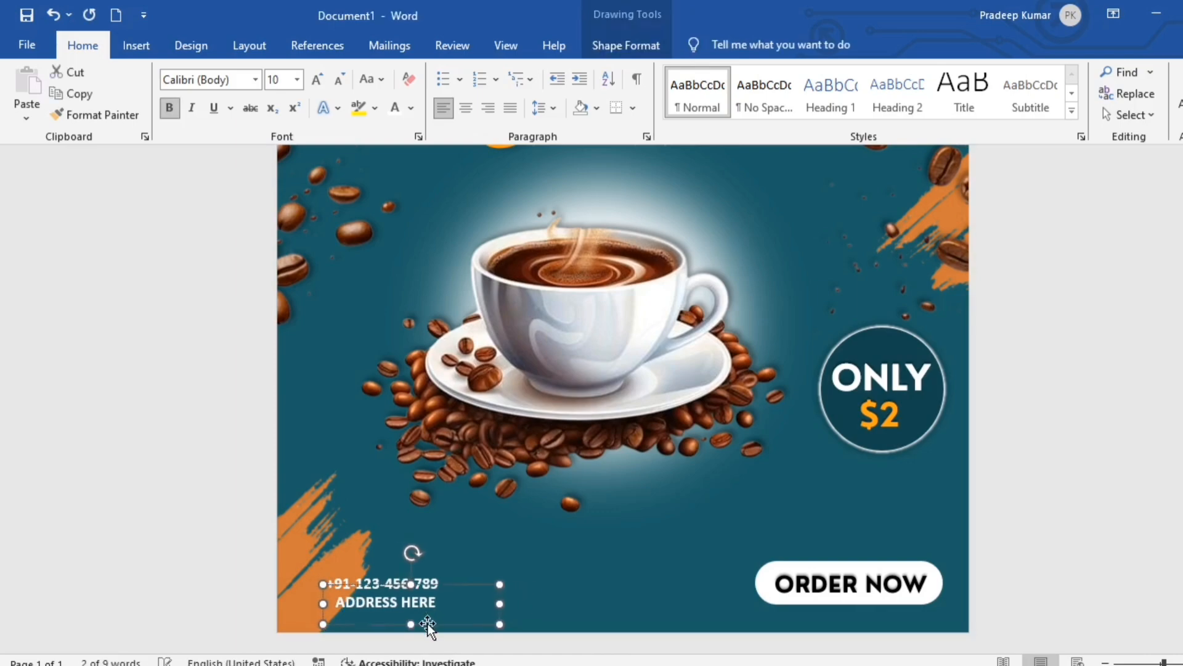
{"action": "left_click", "coordinate": [612, 606]}
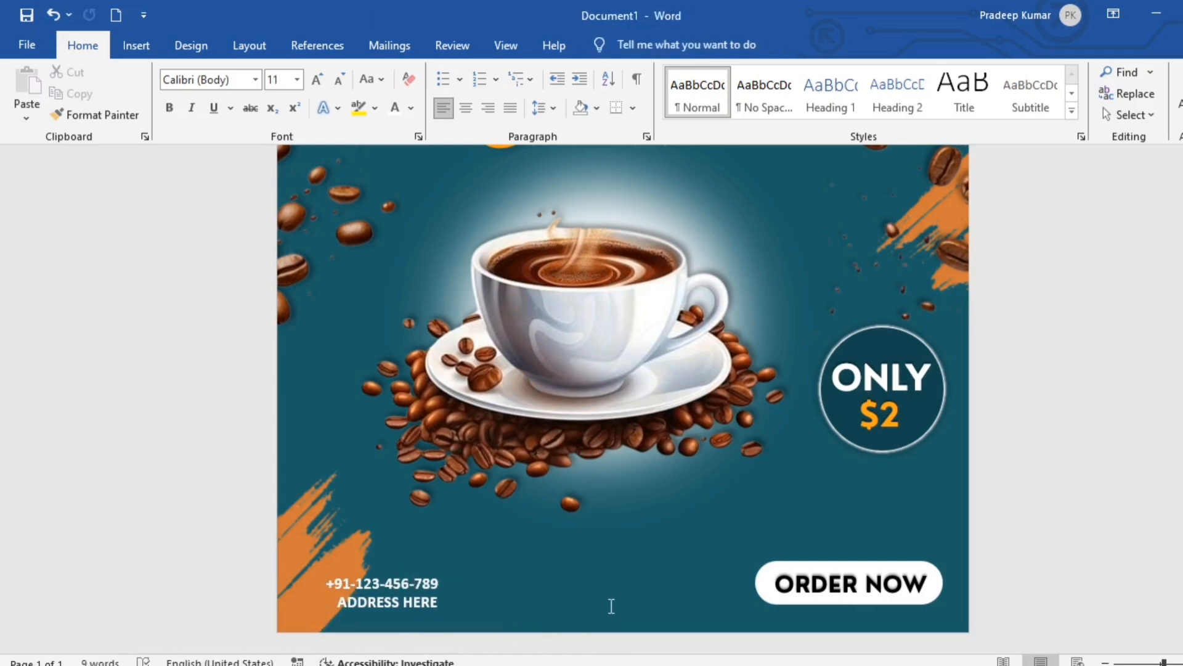
{"action": "scroll", "coordinate": [683, 557], "scroll_direction": "down", "scroll_amount": 3}
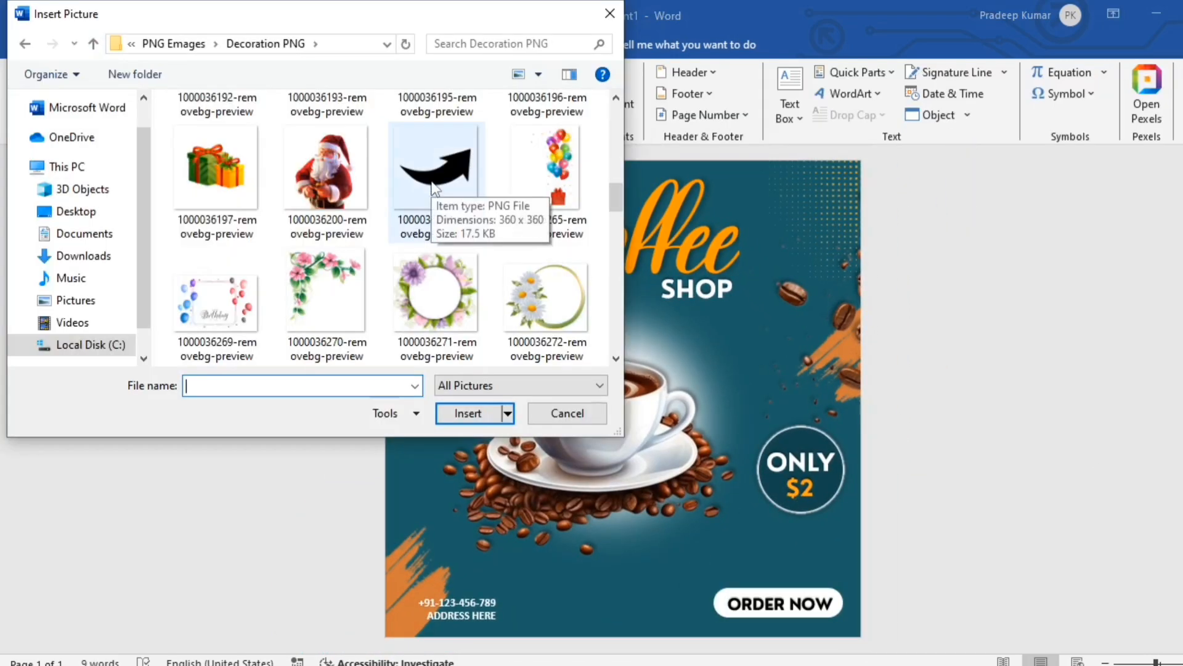
{"action": "left_click", "coordinate": [434, 188]}
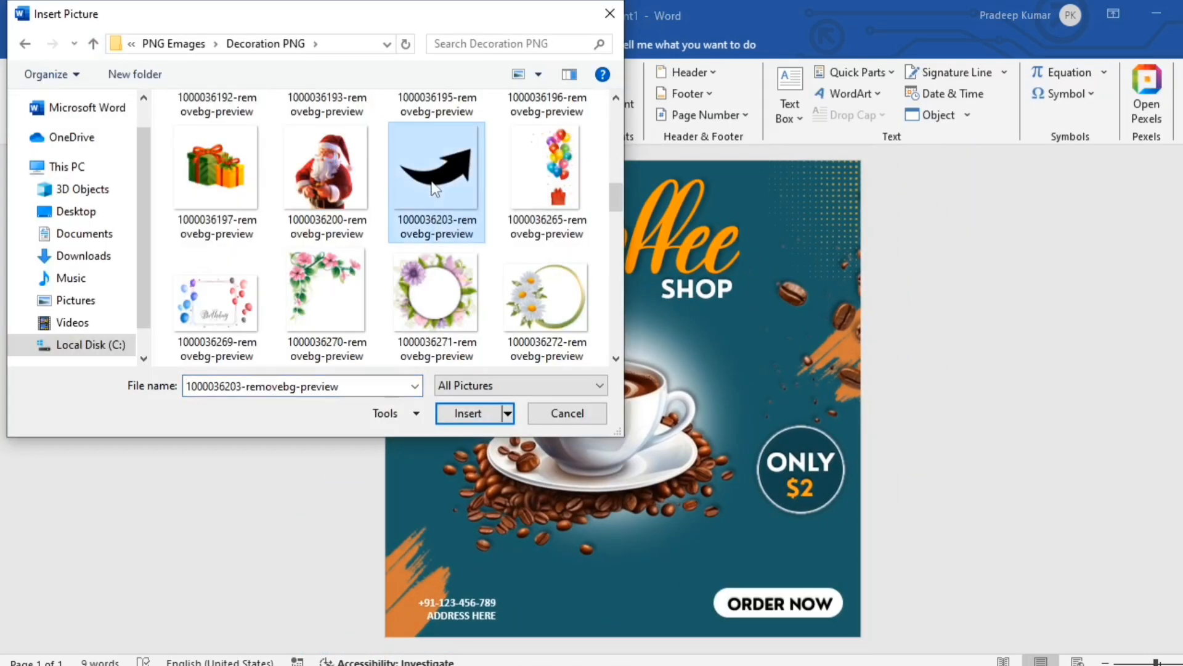
{"action": "left_click", "coordinate": [478, 412]}
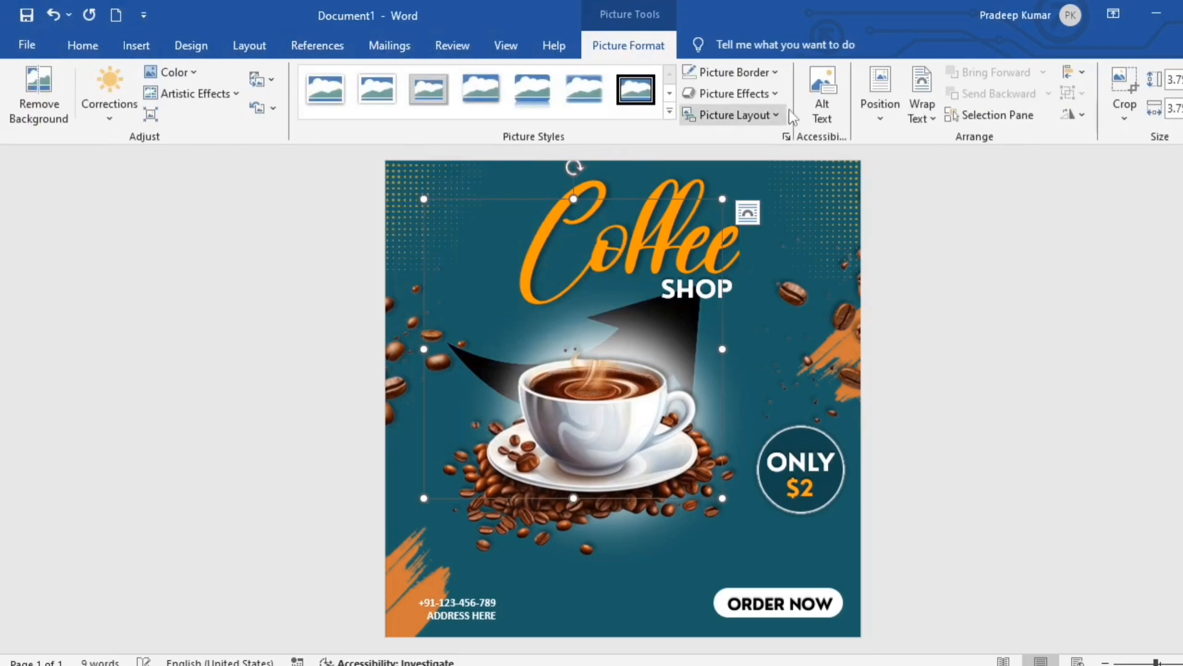
{"action": "left_click", "coordinate": [919, 111]}
{"action": "left_click", "coordinate": [945, 272]}
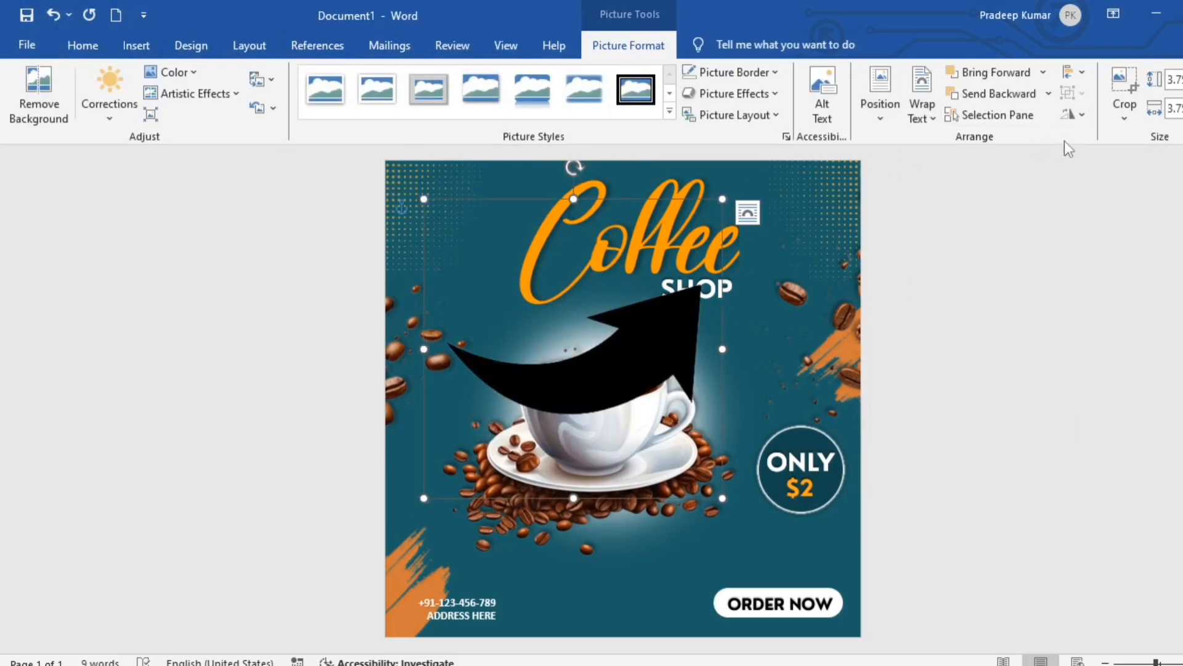
Step: Flip the arrow vertically, recolour it light grey, shrink it to about 1.3" and place it pointing from the cup to the price badge
{"action": "left_click", "coordinate": [1075, 117]}
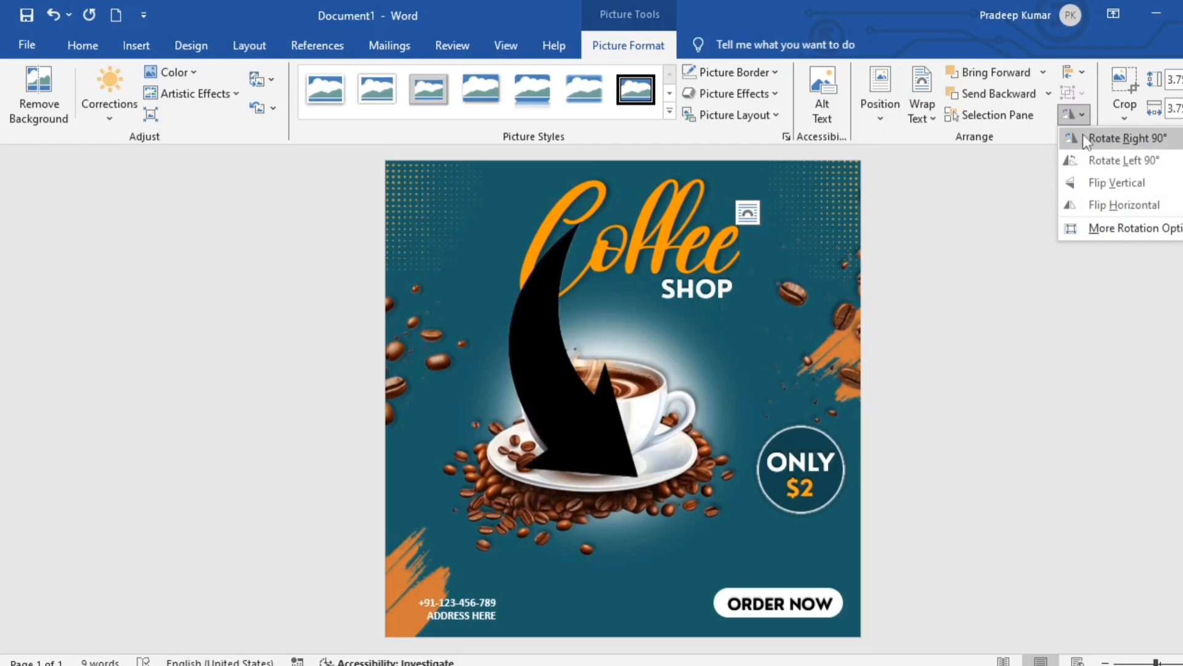
{"action": "left_click", "coordinate": [1084, 181]}
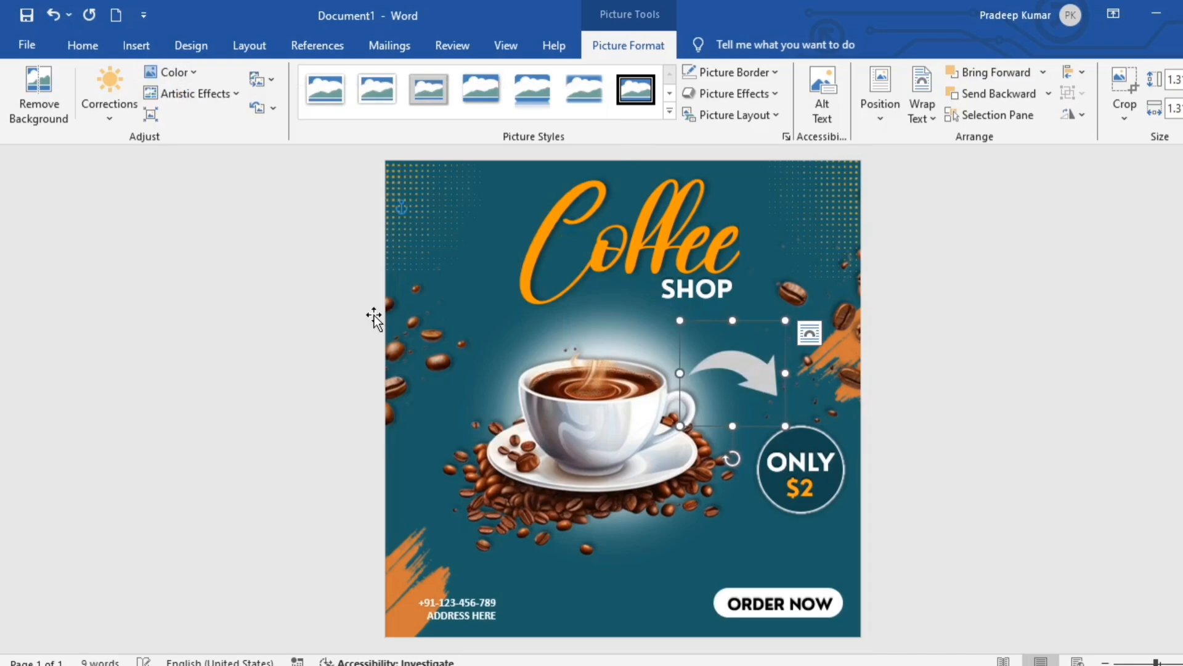
{"action": "left_click", "coordinate": [1004, 408]}
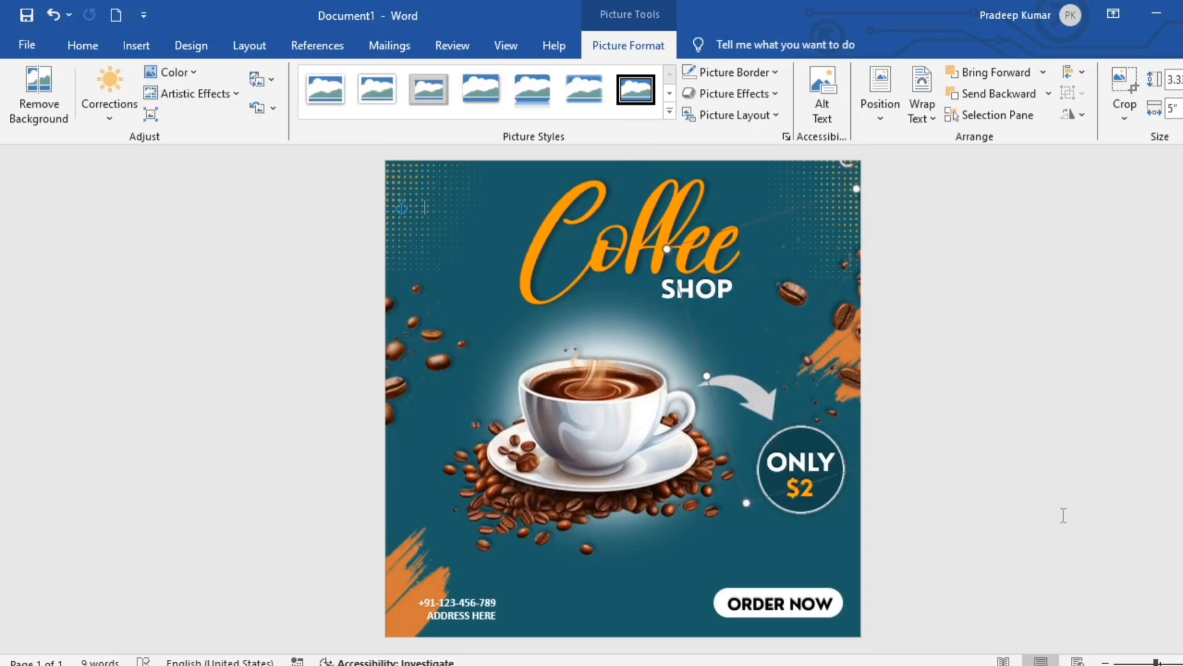